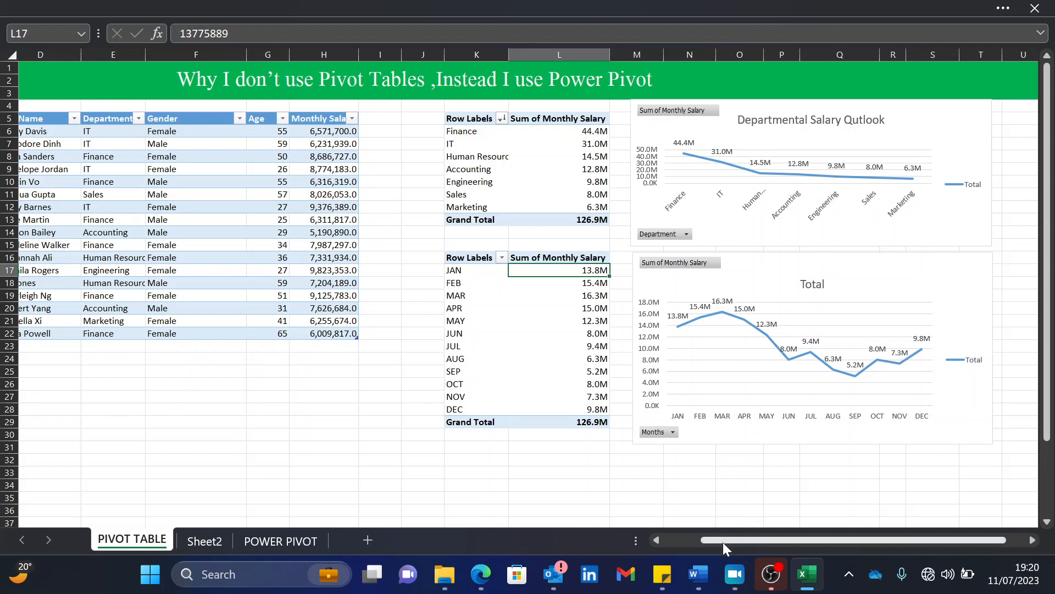
Step: Examine the employee data table, the pivot tables of monthly salary by department and by month, and their line charts
{"action": "left_click_drag", "start_coordinate": [723, 542], "coordinate": [693, 538]}
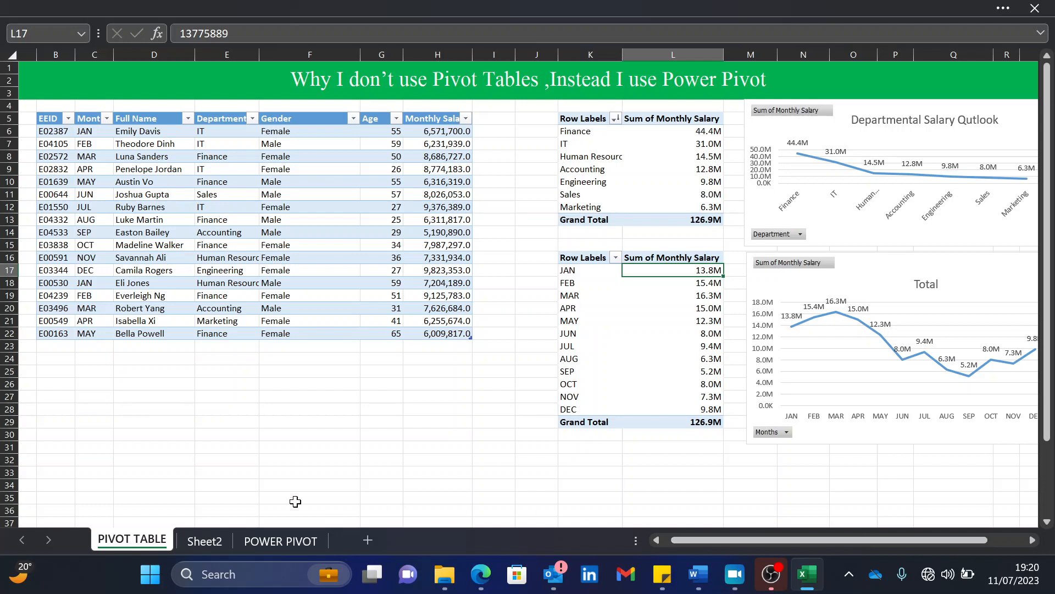
{"action": "left_click", "coordinate": [205, 160]}
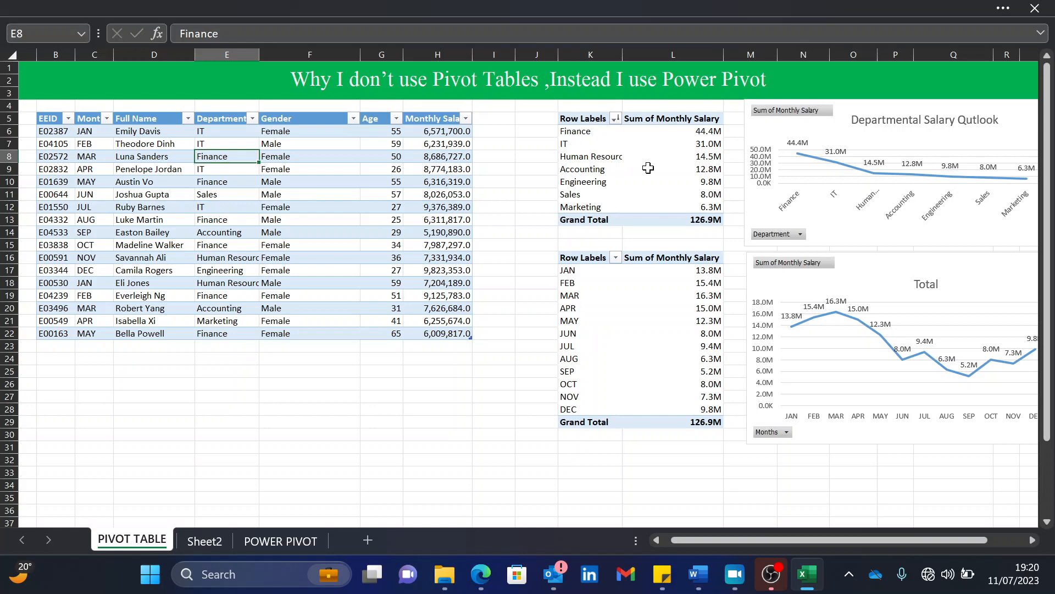
{"action": "left_click", "coordinate": [1032, 540]}
{"action": "left_click", "coordinate": [1033, 540]}
{"action": "left_click", "coordinate": [1032, 540]}
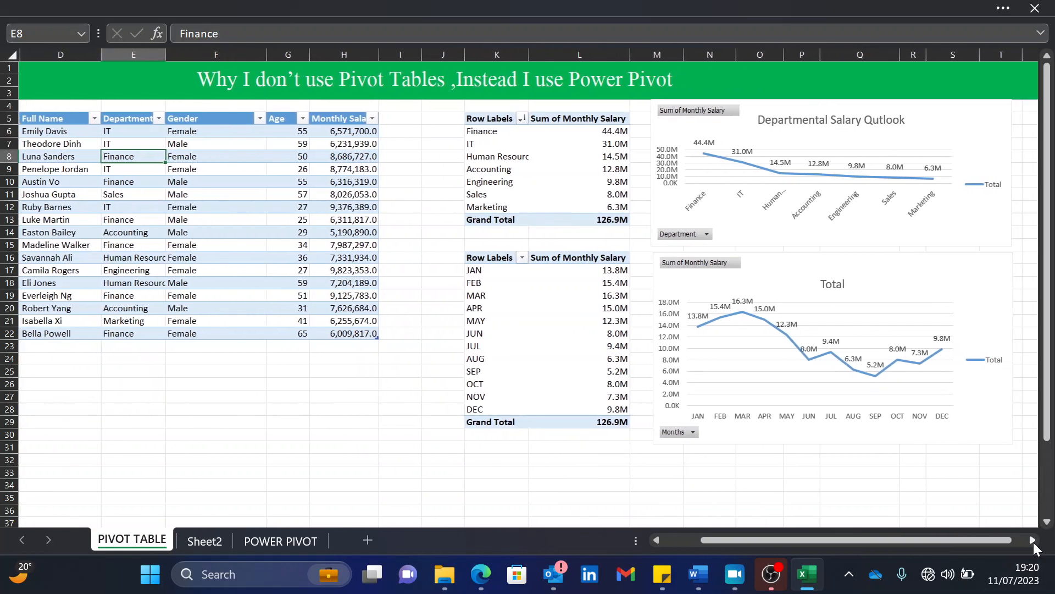
{"action": "mouse_move", "coordinate": [472, 159]}
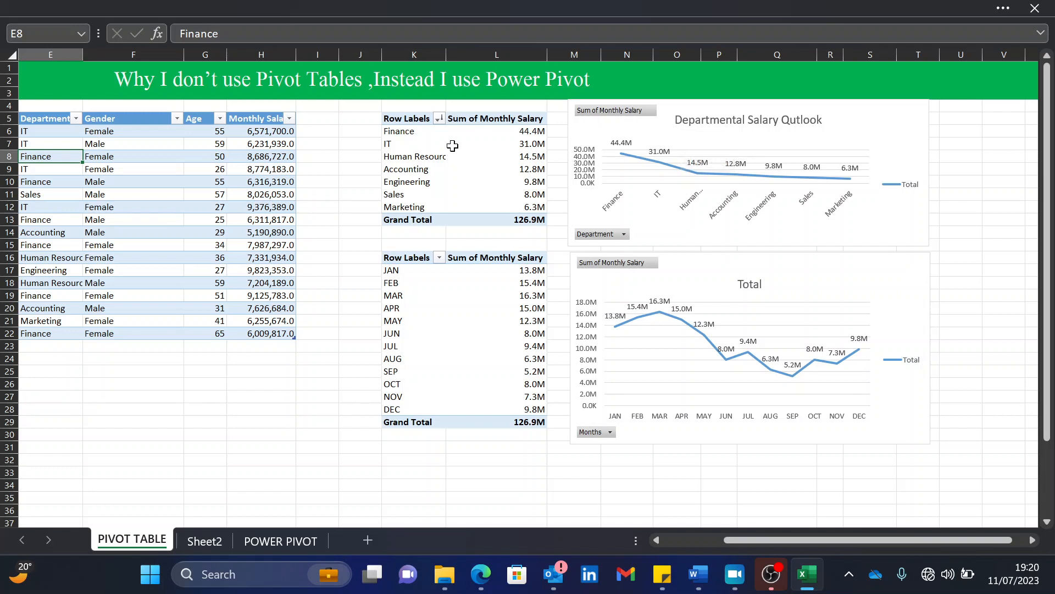
{"action": "mouse_move", "coordinate": [511, 153]}
{"action": "mouse_move", "coordinate": [527, 194]}
{"action": "mouse_move", "coordinate": [436, 207]}
{"action": "mouse_move", "coordinate": [476, 306]}
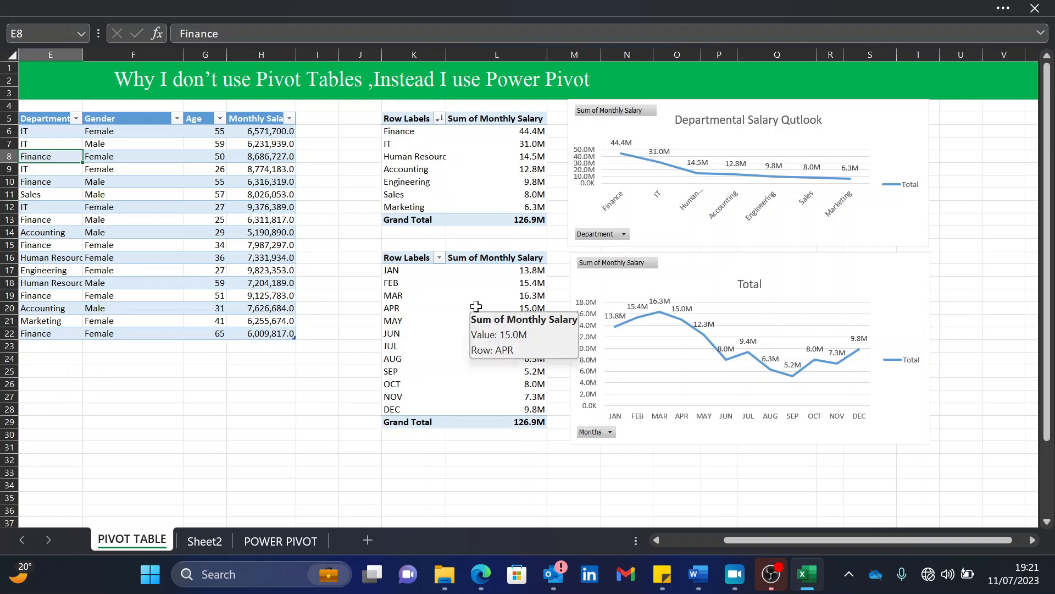
{"action": "mouse_move", "coordinate": [498, 353]}
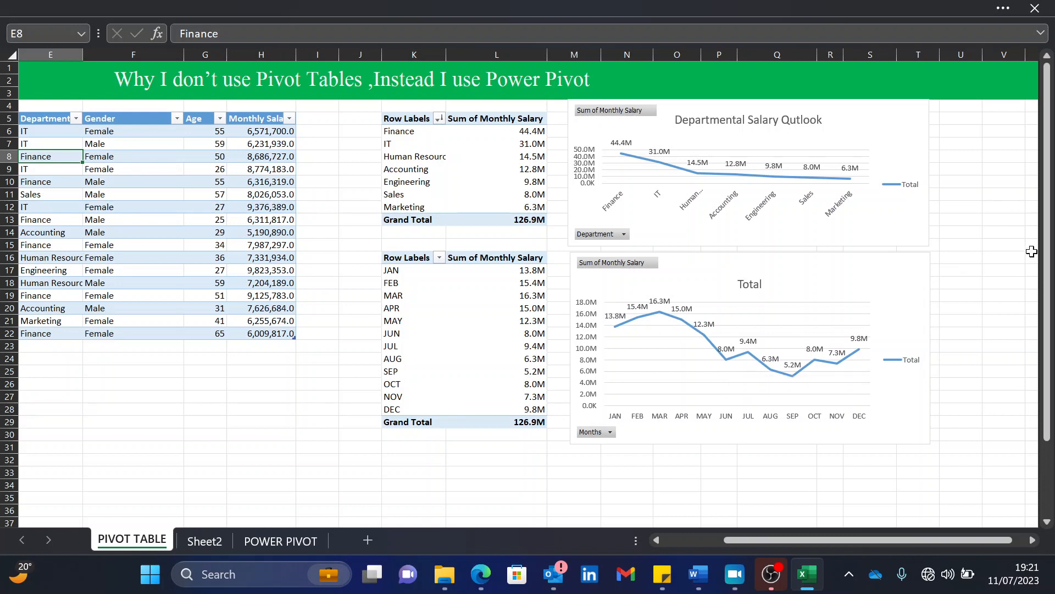
{"action": "left_click_drag", "start_coordinate": [1046, 209], "coordinate": [1046, 209]}
Step: Compare the department order in the first pivot table with the Departments sort order table on Sheet2
{"action": "left_click_drag", "start_coordinate": [410, 132], "coordinate": [412, 199]}
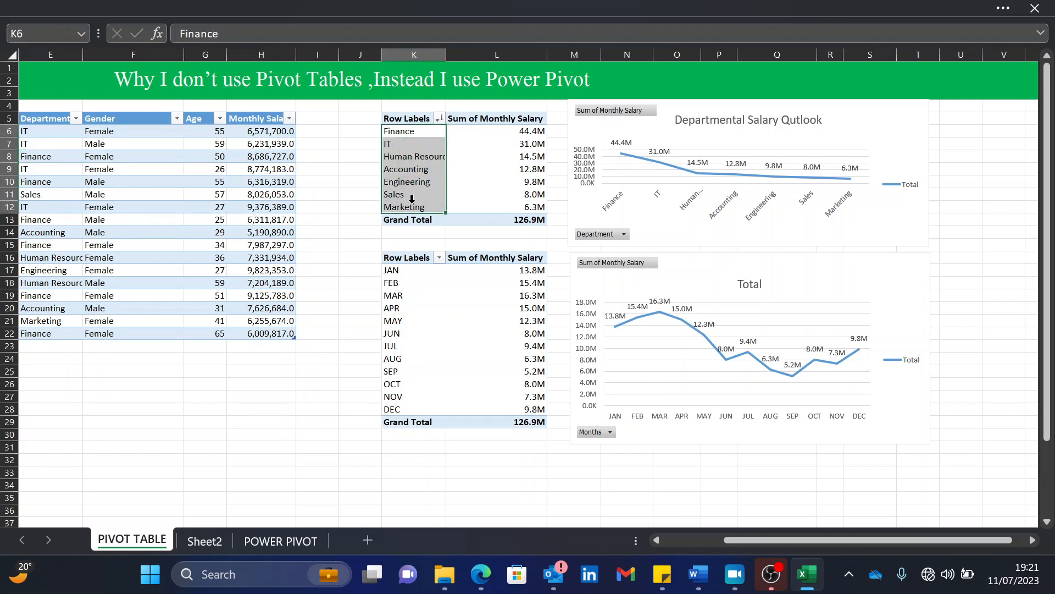
{"action": "left_click", "coordinate": [211, 540]}
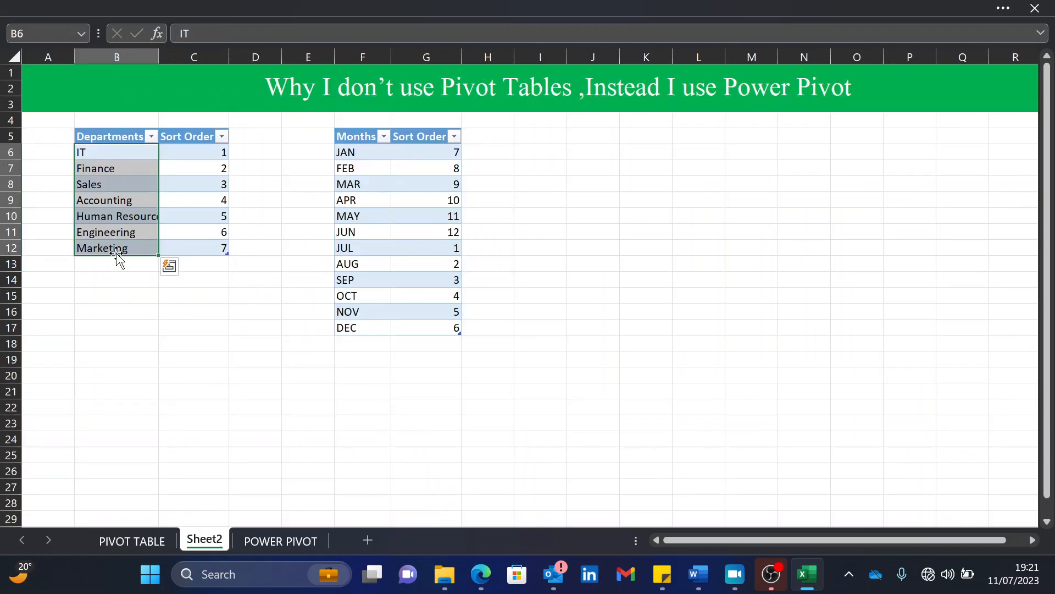
{"action": "left_click", "coordinate": [119, 538]}
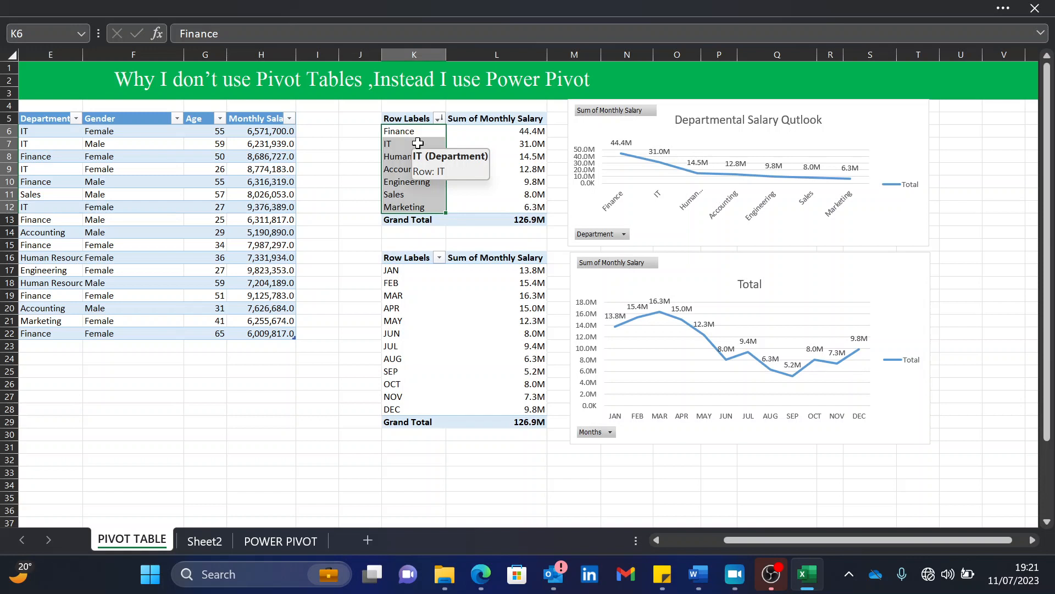
{"action": "left_click", "coordinate": [395, 134]}
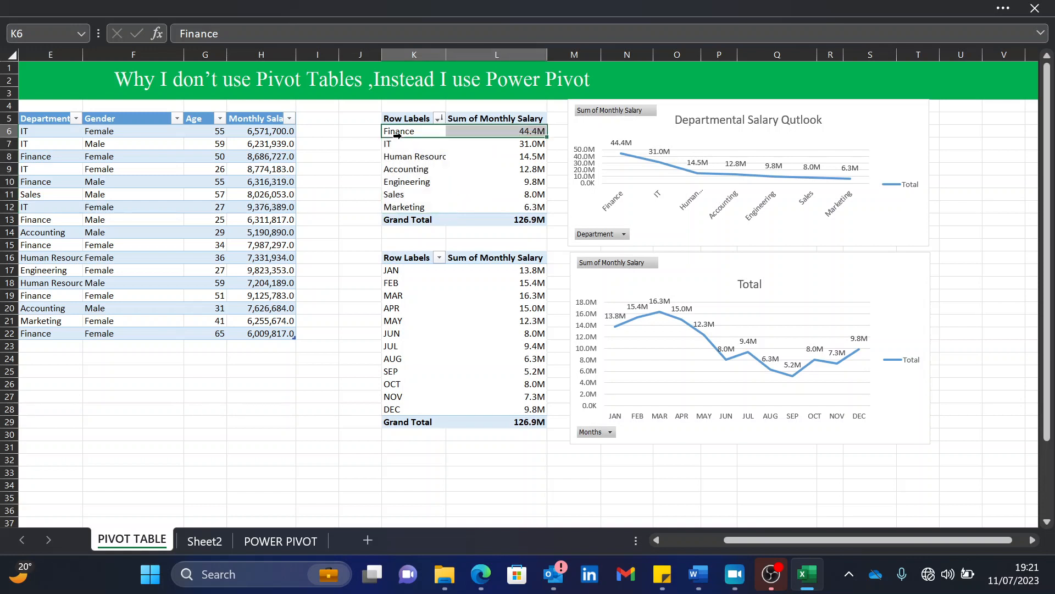
Step: Compare the month order in the second pivot table with the Months sort order table on Sheet2
{"action": "left_click", "coordinate": [408, 275]}
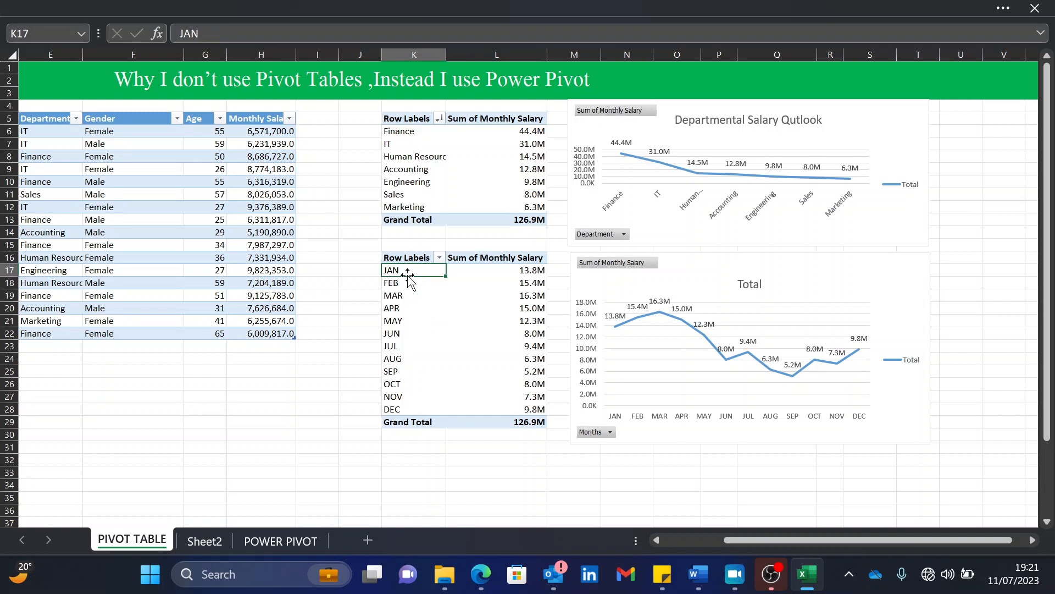
{"action": "left_click_drag", "start_coordinate": [408, 278], "coordinate": [508, 410]}
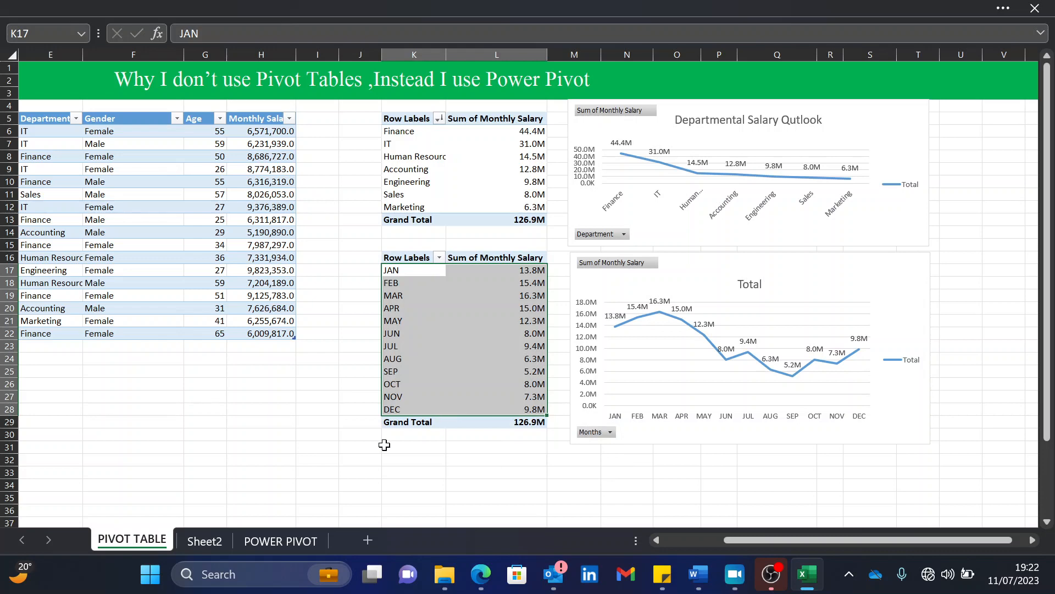
{"action": "left_click", "coordinate": [210, 541]}
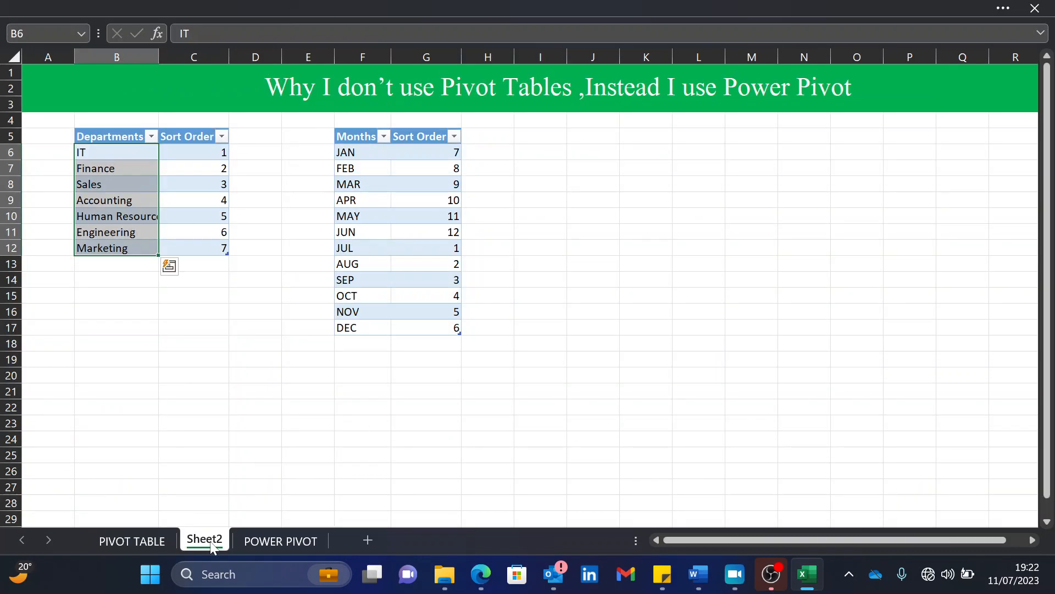
{"action": "left_click", "coordinate": [370, 250]}
{"action": "left_click", "coordinate": [415, 250]}
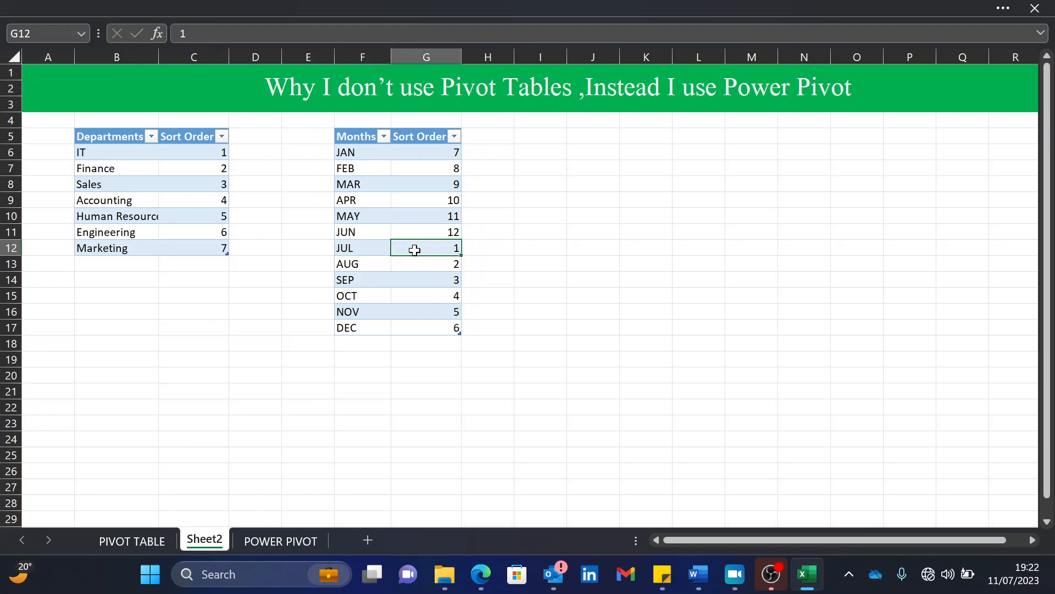
{"action": "left_click", "coordinate": [419, 226]}
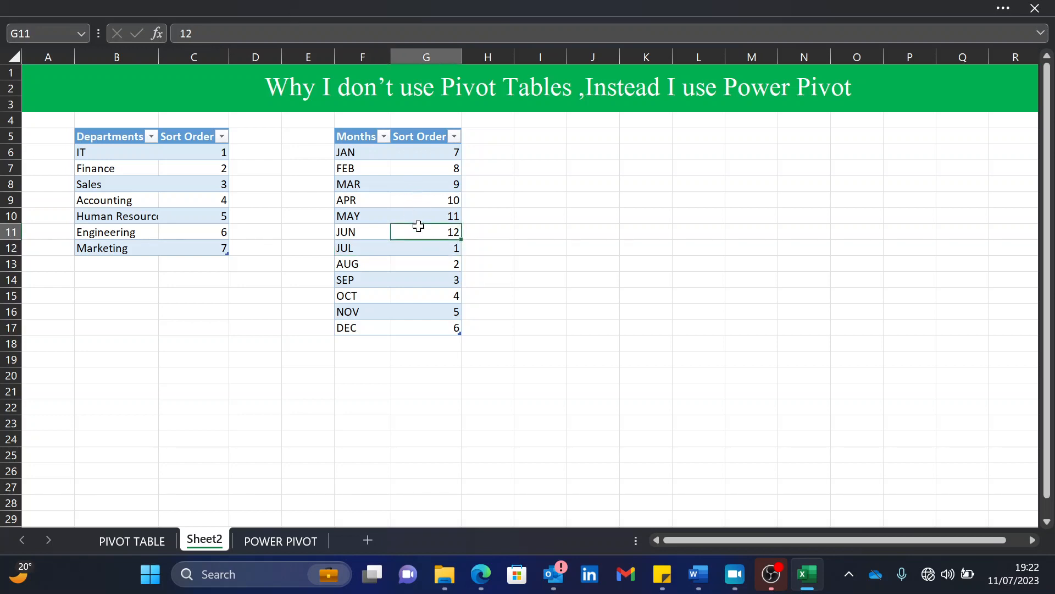
{"action": "left_click", "coordinate": [145, 538]}
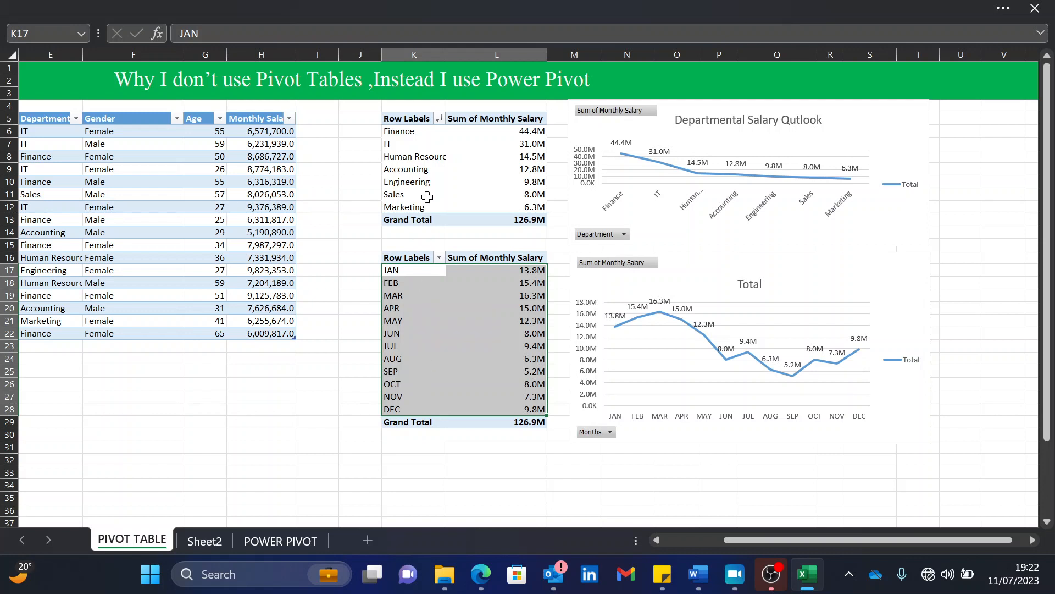
Step: Set the sort option of the Department field in the department pivot table to Manual
{"action": "left_click", "coordinate": [408, 144]}
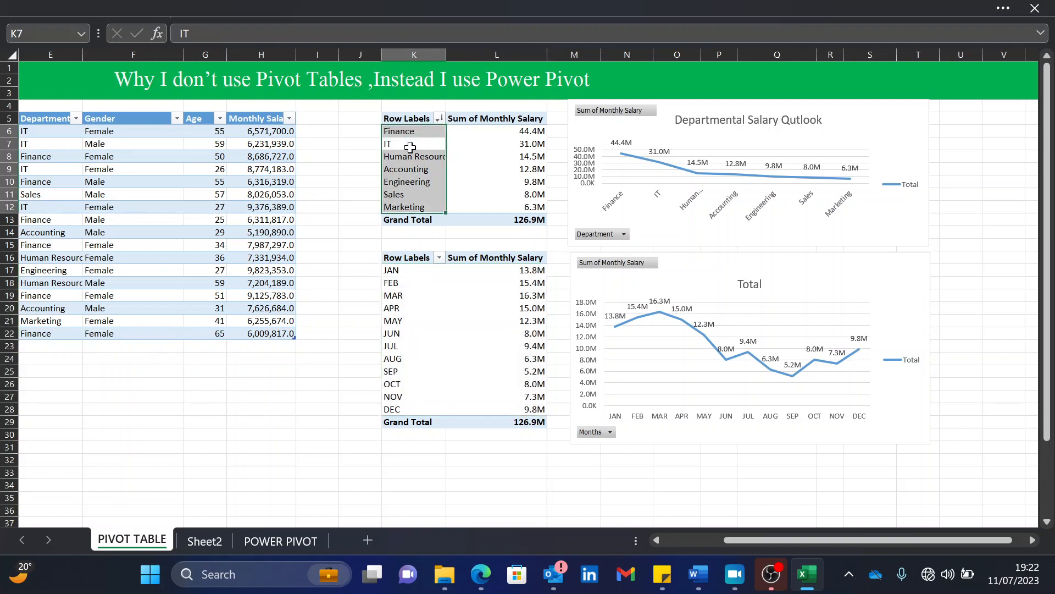
{"action": "left_click", "coordinate": [410, 147]}
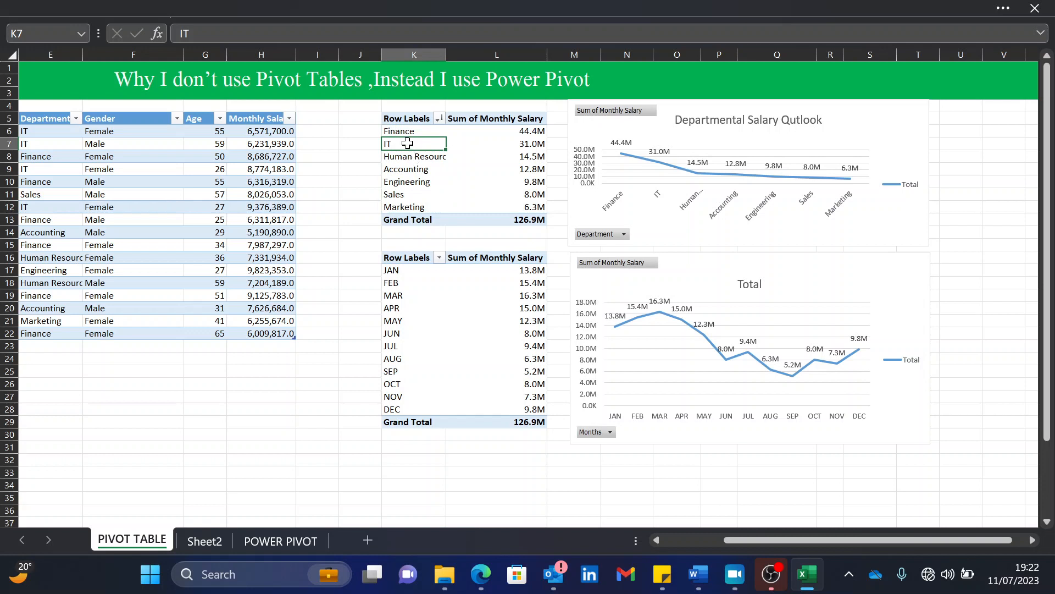
{"action": "right_click", "coordinate": [408, 144]}
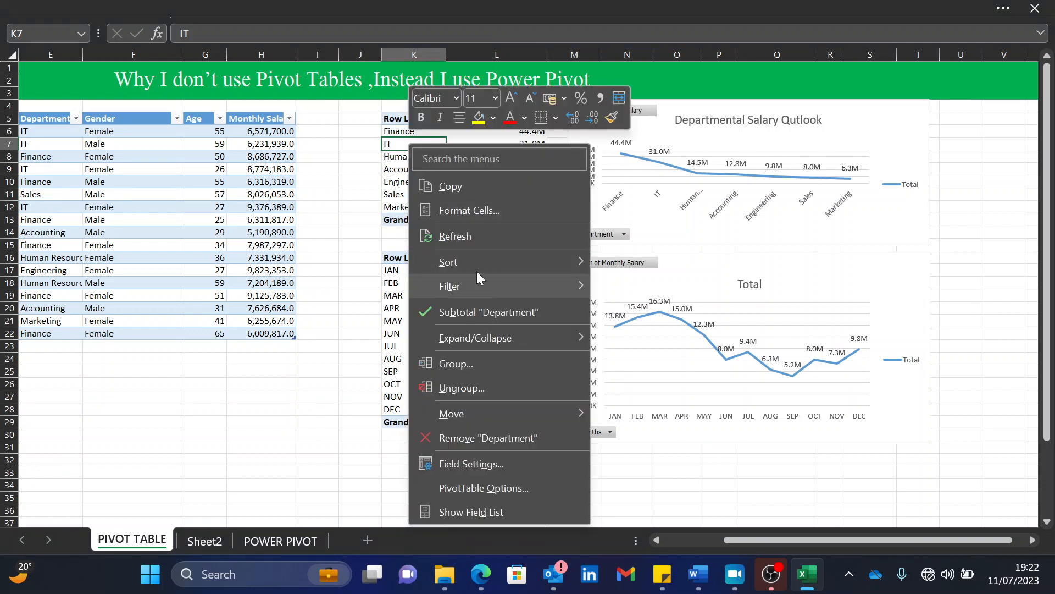
{"action": "mouse_move", "coordinate": [474, 265]}
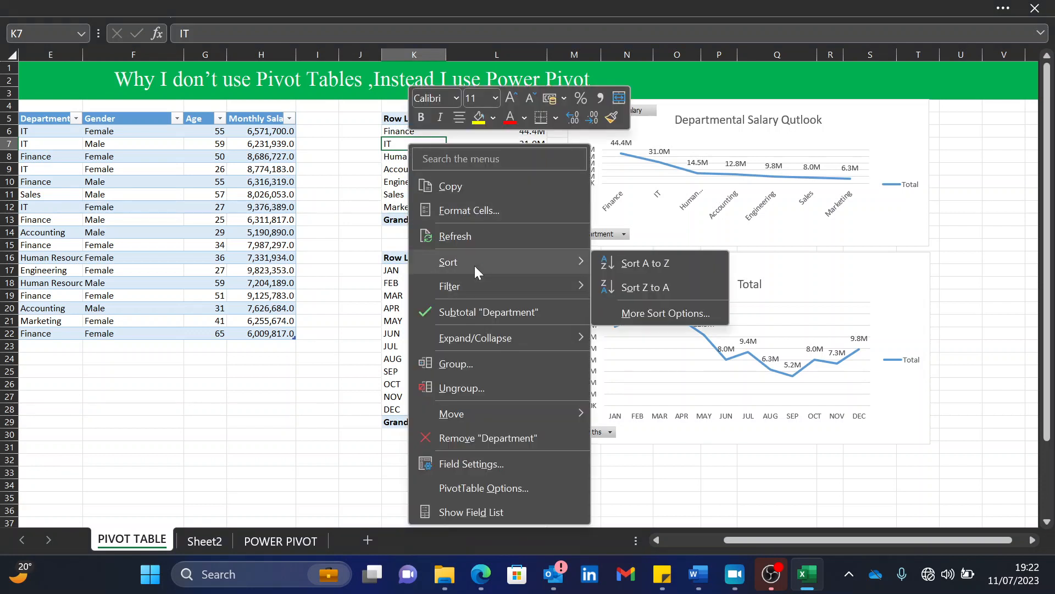
{"action": "left_click", "coordinate": [646, 311]}
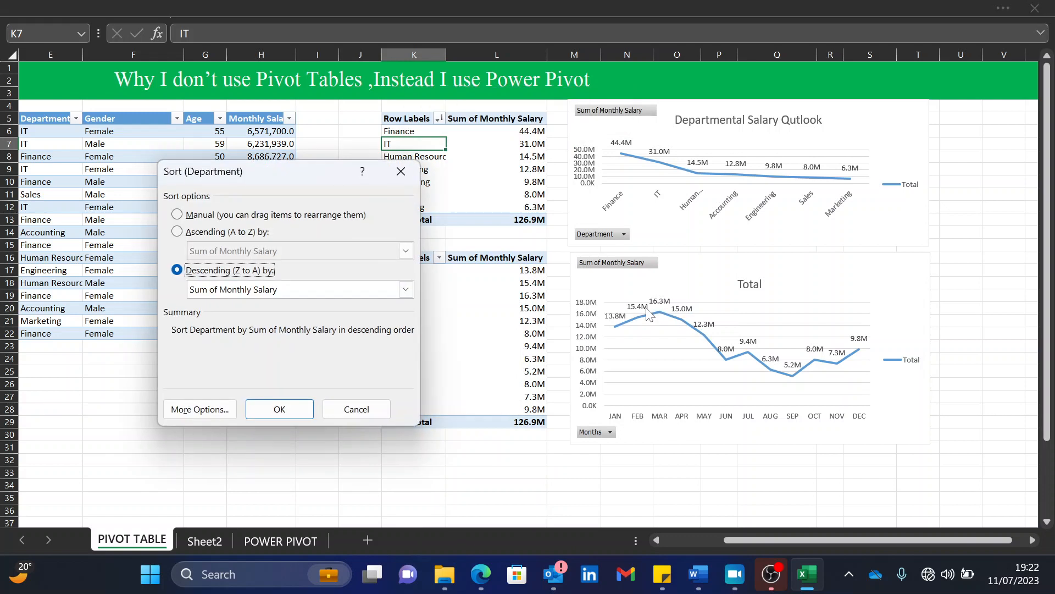
{"action": "left_click", "coordinate": [177, 215]}
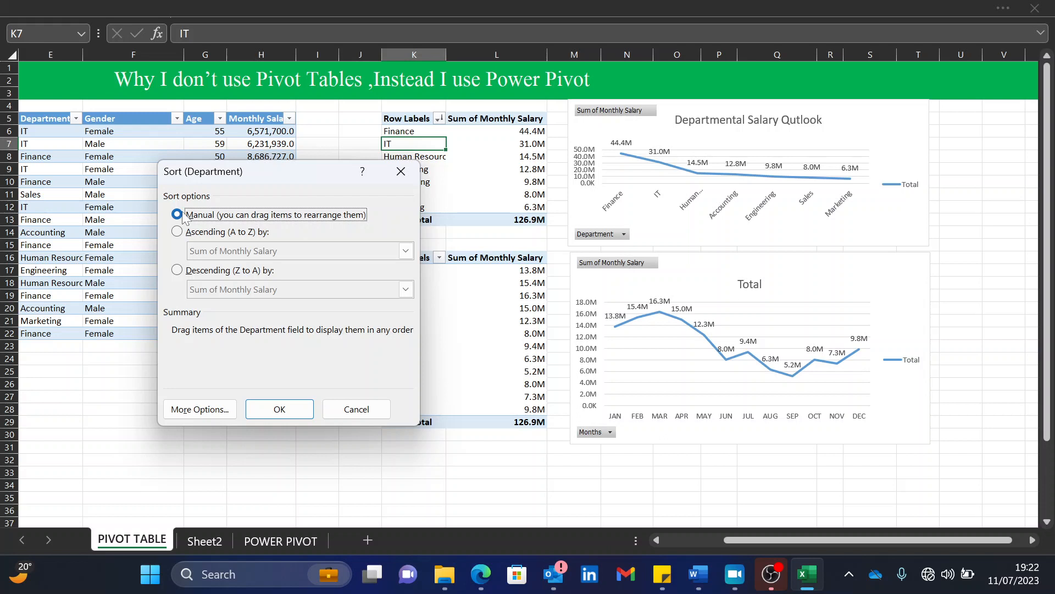
{"action": "left_click", "coordinate": [280, 410]}
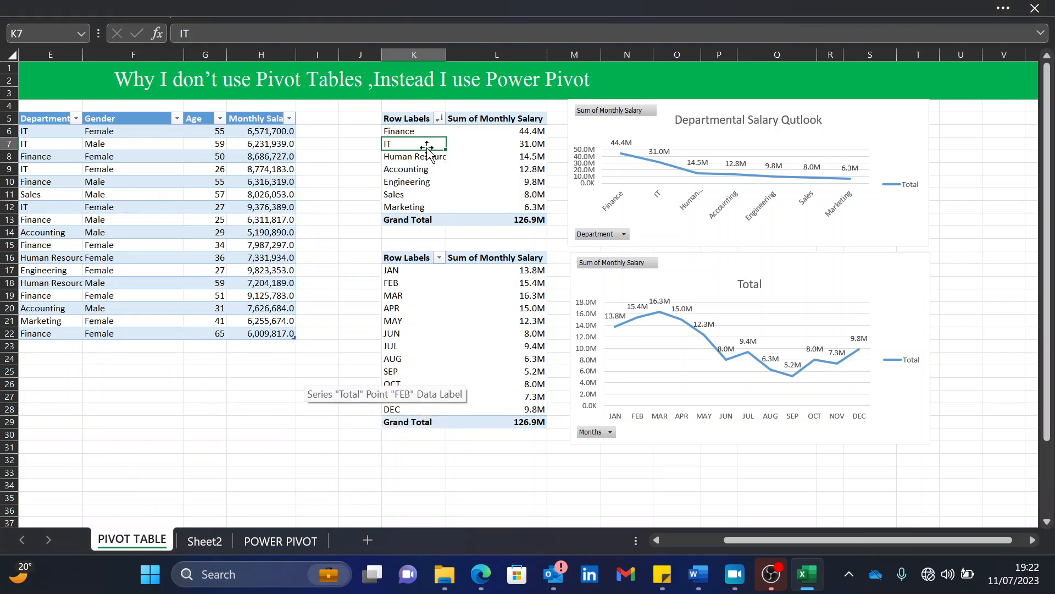
Step: Manually rearrange the department pivot table, moving IT to the first row and Engineering directly below it
{"action": "left_click_drag", "start_coordinate": [427, 147], "coordinate": [425, 124]}
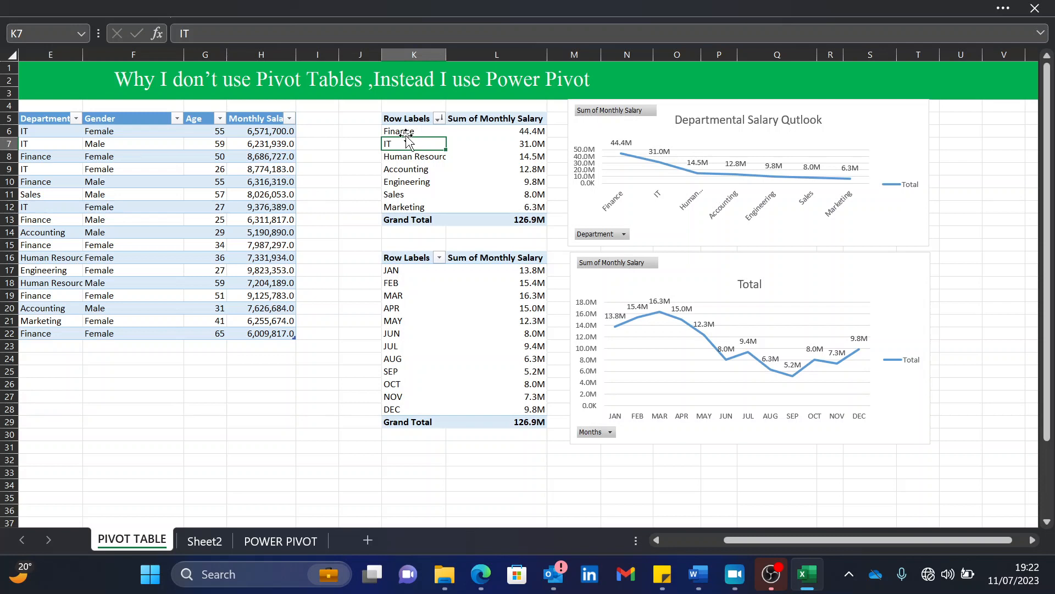
{"action": "left_click_drag", "start_coordinate": [408, 148], "coordinate": [413, 124]}
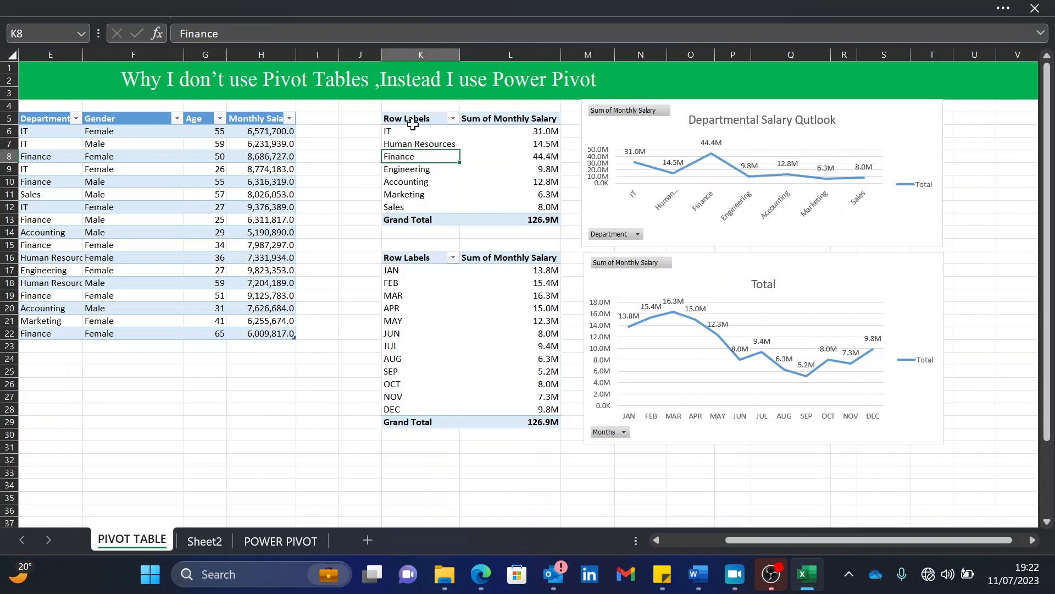
{"action": "left_click", "coordinate": [414, 144]}
{"action": "left_click", "coordinate": [413, 170]}
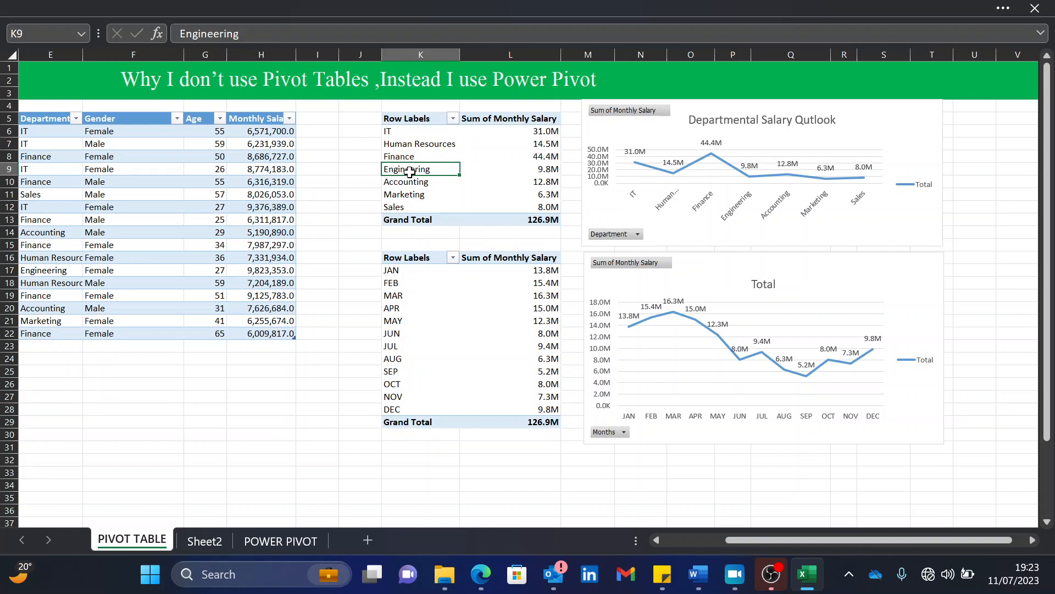
{"action": "left_click_drag", "start_coordinate": [410, 171], "coordinate": [413, 144]}
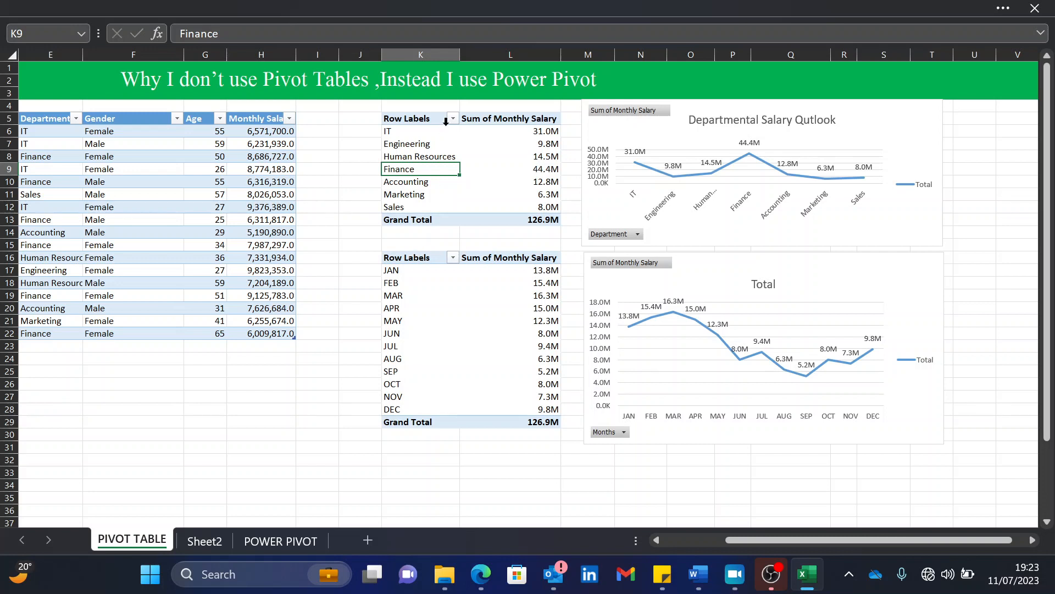
{"action": "left_click", "coordinate": [422, 143]}
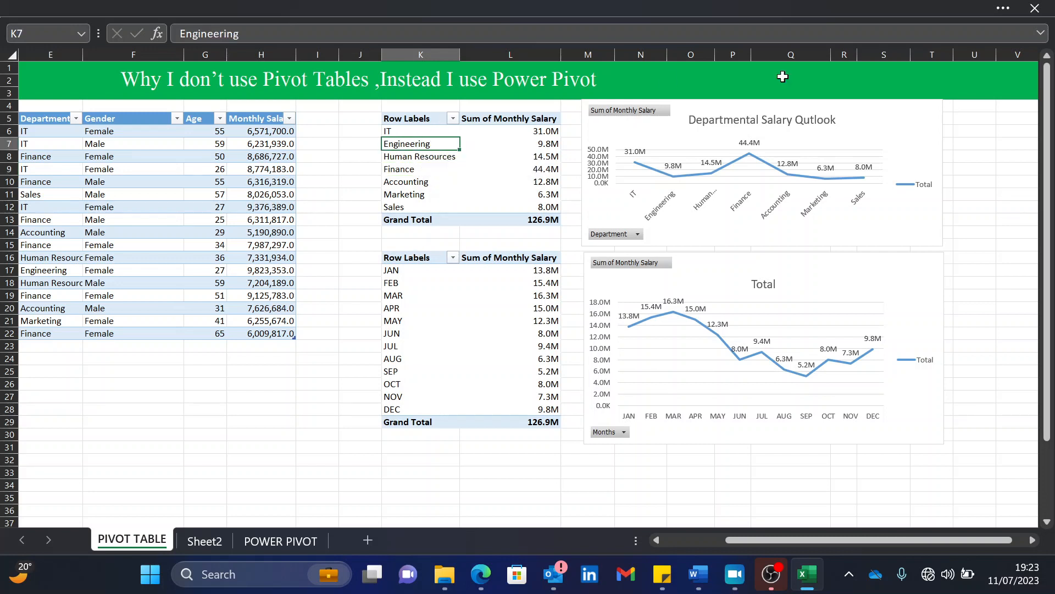
{"action": "left_click", "coordinate": [417, 132]}
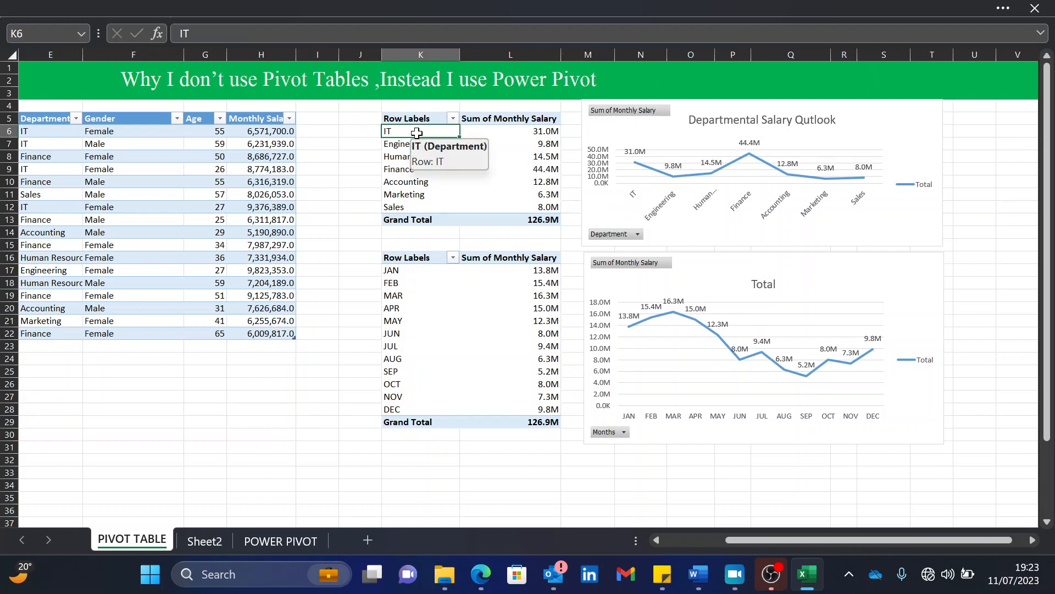
Step: Insert a pivot table from the Data_B table at cell E27 of the PIVOT TABLE sheet, with Department as the row field
{"action": "left_click", "coordinate": [127, 205]}
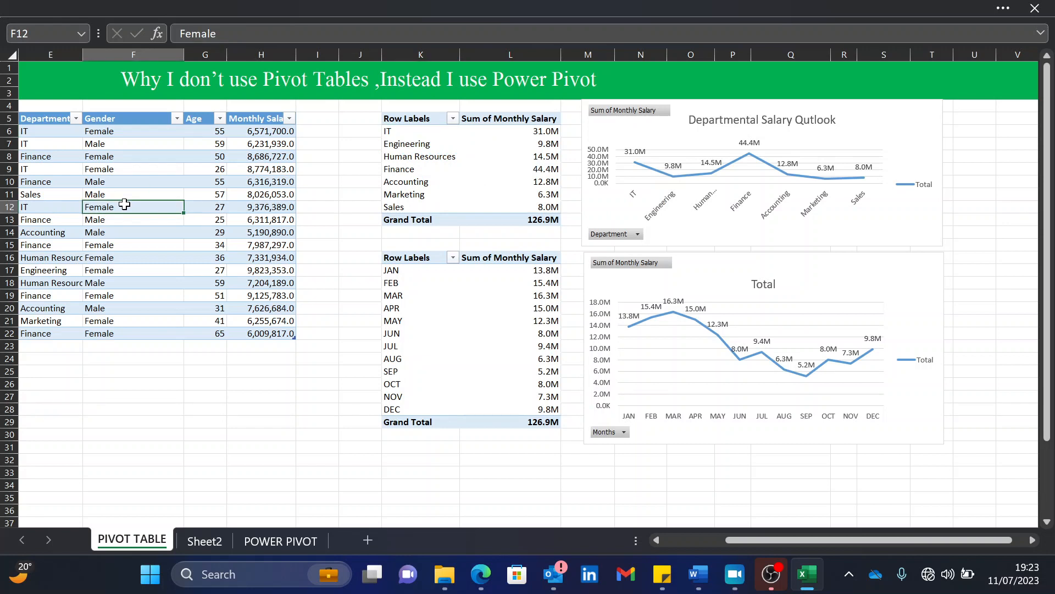
{"action": "left_click_drag", "start_coordinate": [751, 539], "coordinate": [673, 539]}
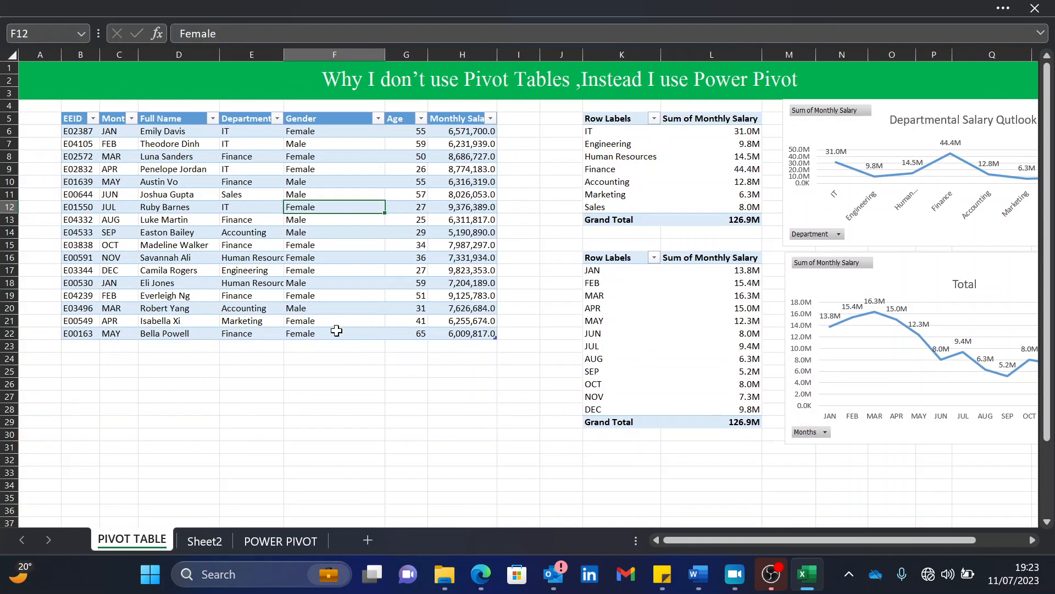
{"action": "left_click", "coordinate": [1003, 9]}
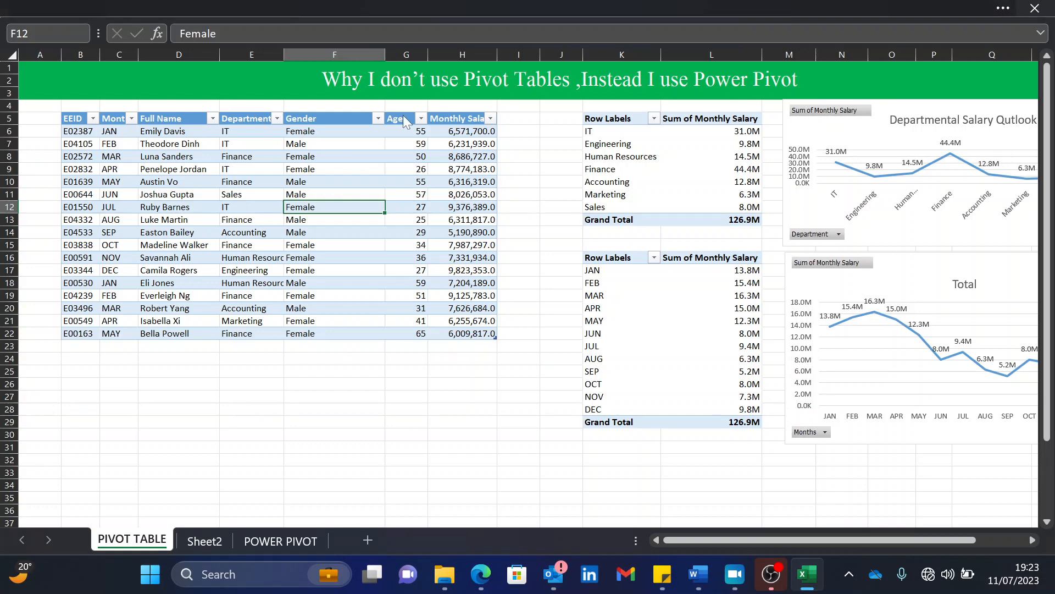
{"action": "left_click", "coordinate": [122, 55]}
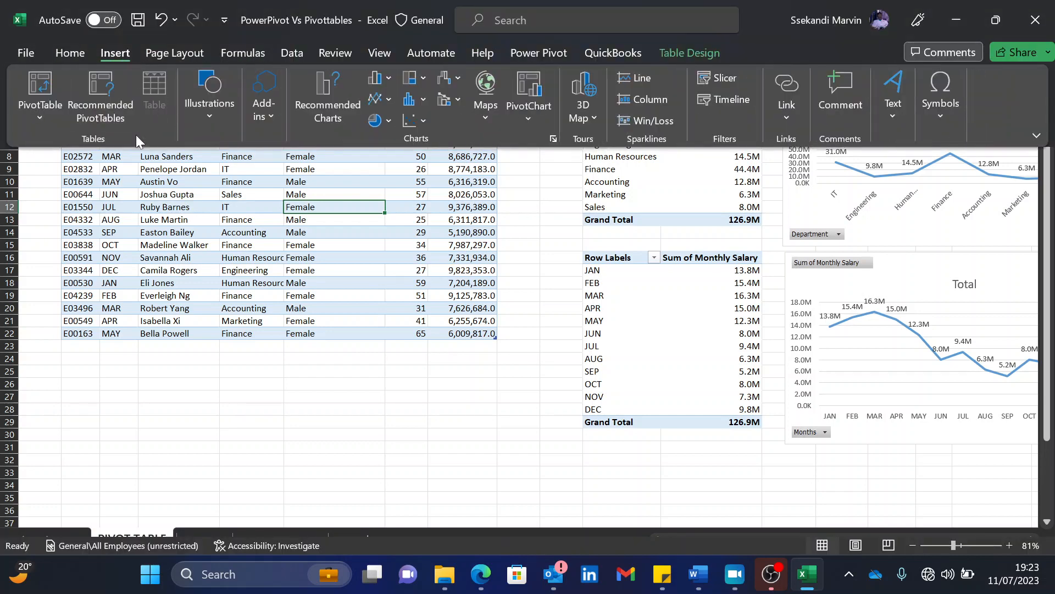
{"action": "left_click", "coordinate": [39, 117]}
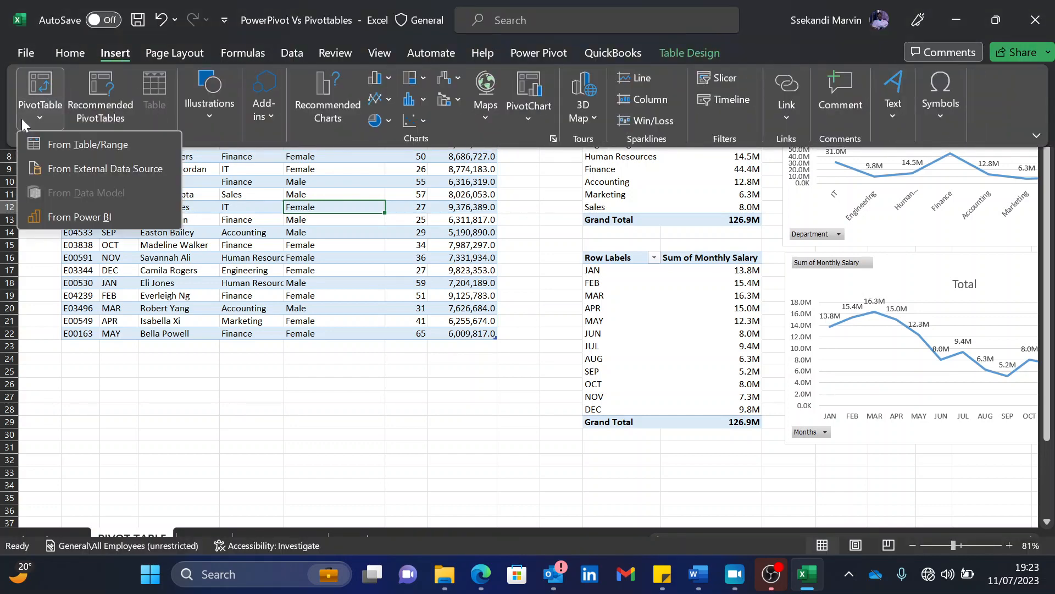
{"action": "left_click", "coordinate": [77, 151]}
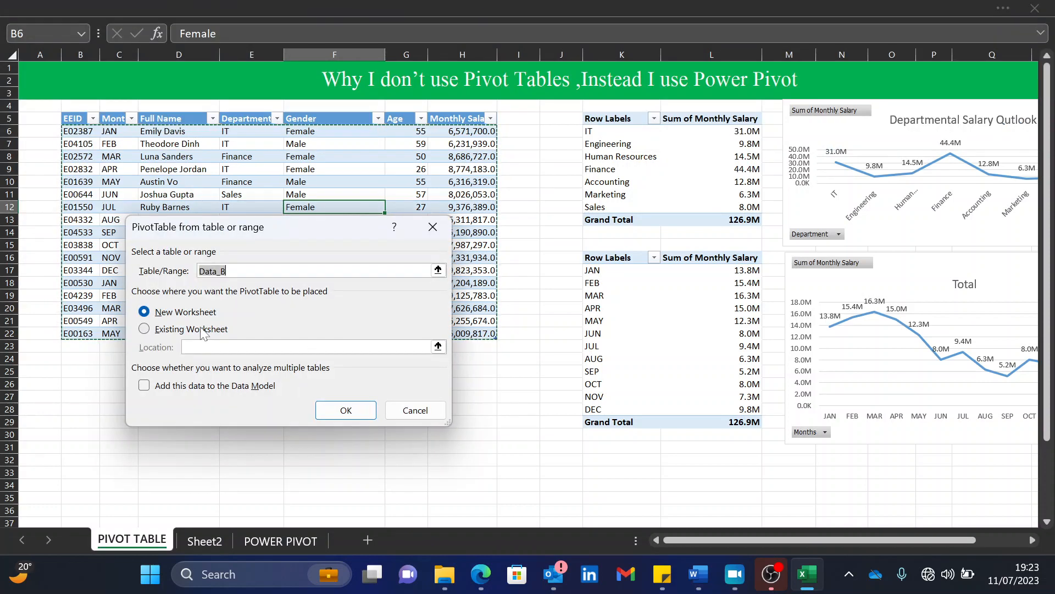
{"action": "left_click", "coordinate": [214, 331]}
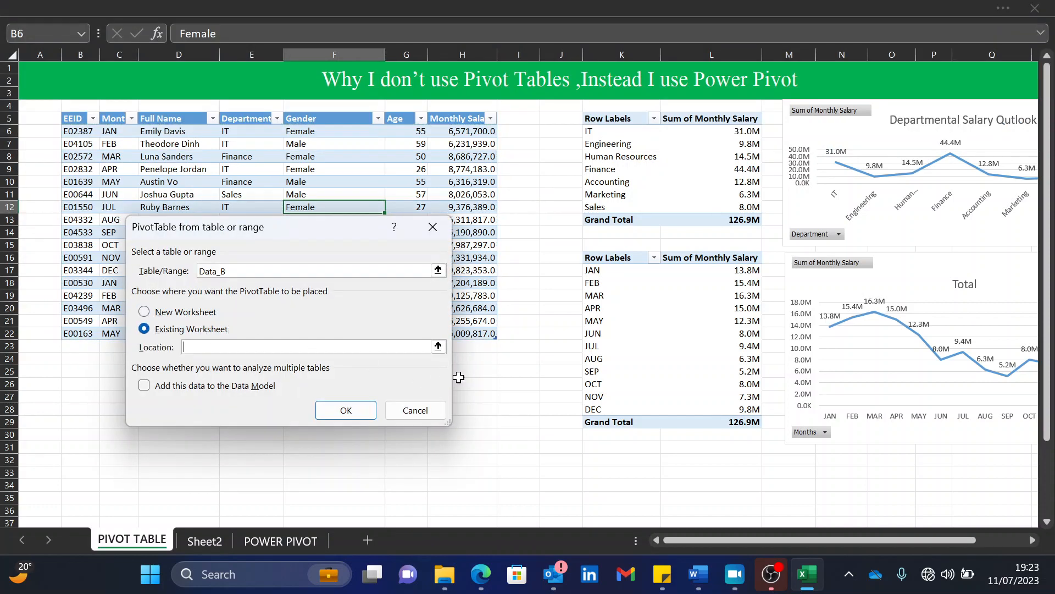
{"action": "left_click", "coordinate": [438, 346]}
{"action": "left_click", "coordinate": [245, 400]}
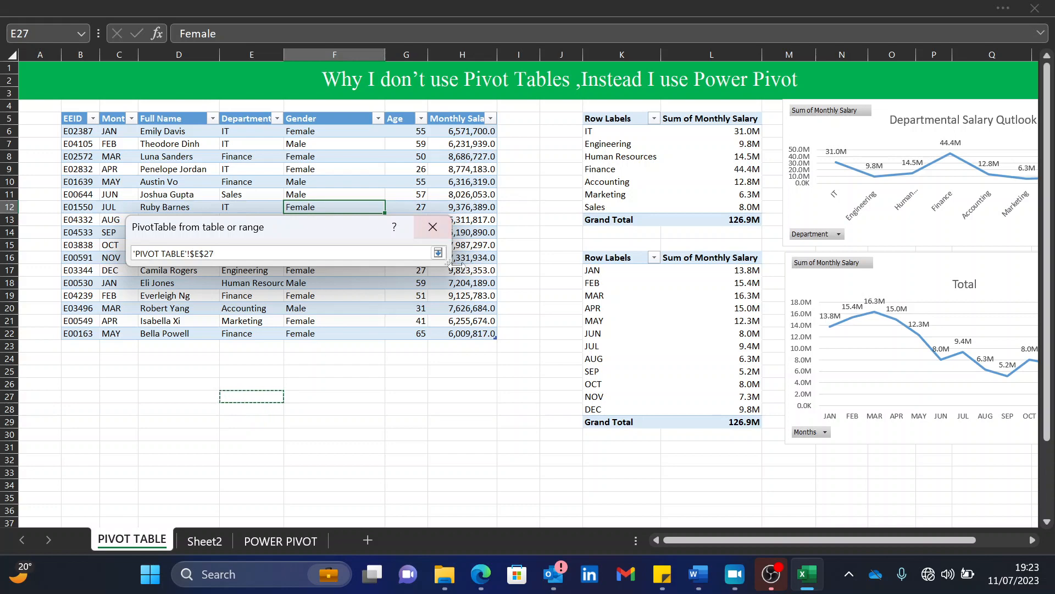
{"action": "left_click", "coordinate": [438, 252]}
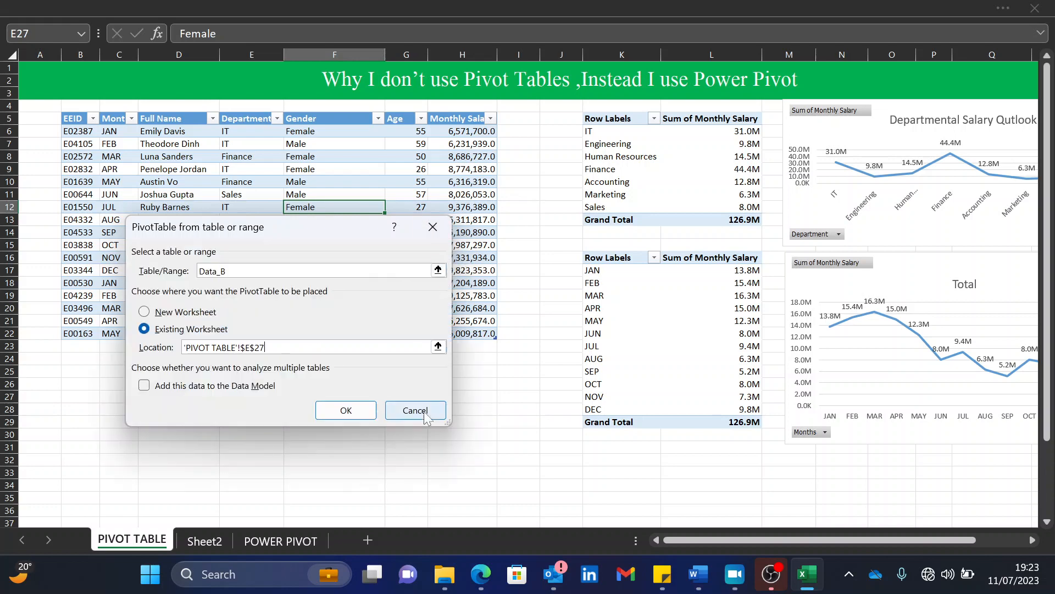
{"action": "left_click", "coordinate": [348, 409]}
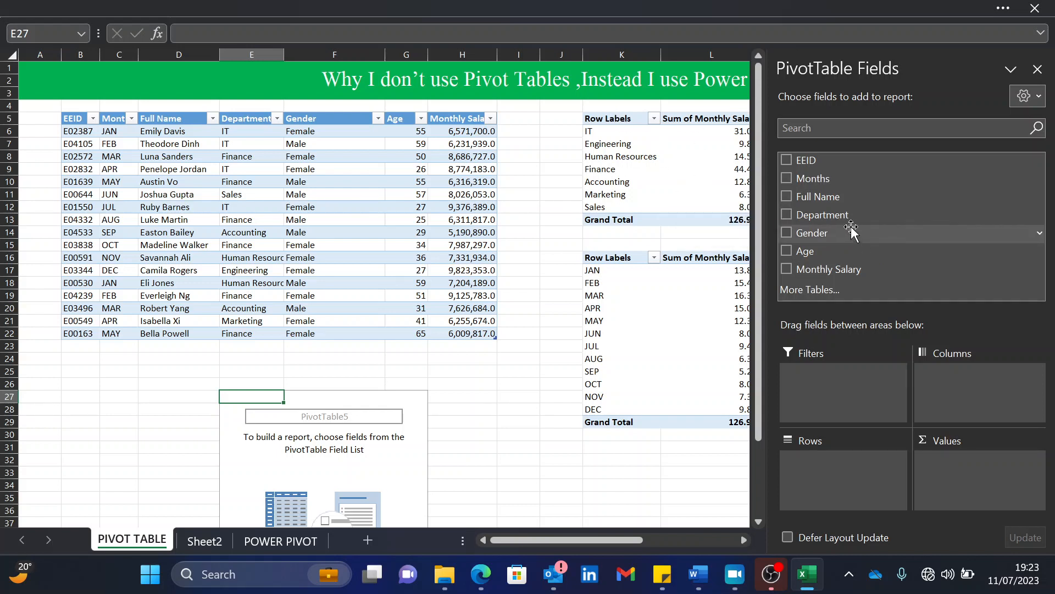
{"action": "left_click_drag", "start_coordinate": [849, 214], "coordinate": [859, 479]}
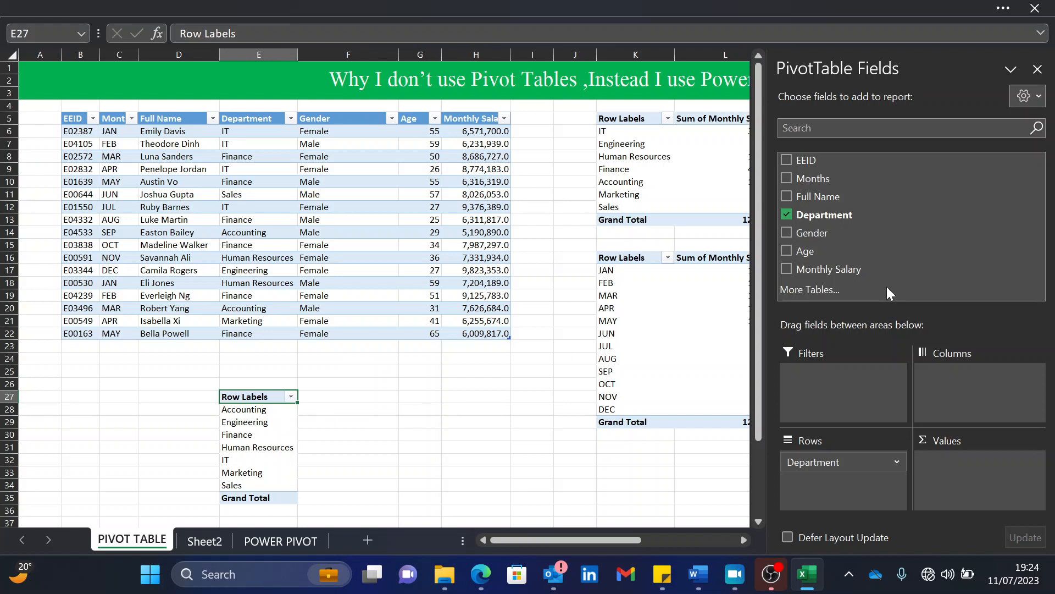
{"action": "left_click", "coordinate": [1038, 70]}
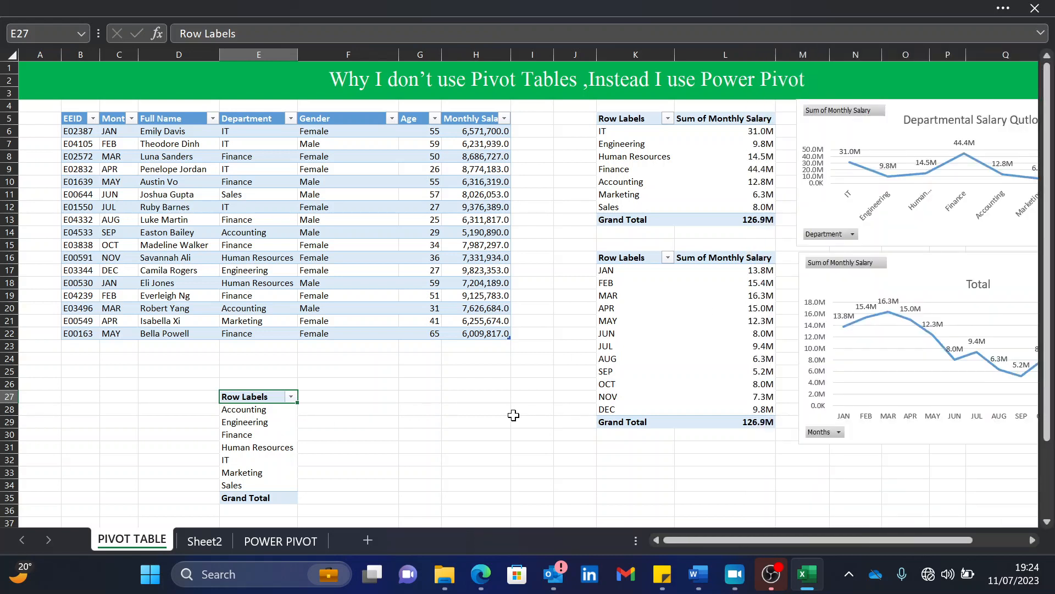
Step: Delete the department pivot table placed below the source data on the PIVOT TABLE sheet
{"action": "left_click_drag", "start_coordinate": [225, 360], "coordinate": [300, 505]}
{"action": "key", "text": "Delete"}
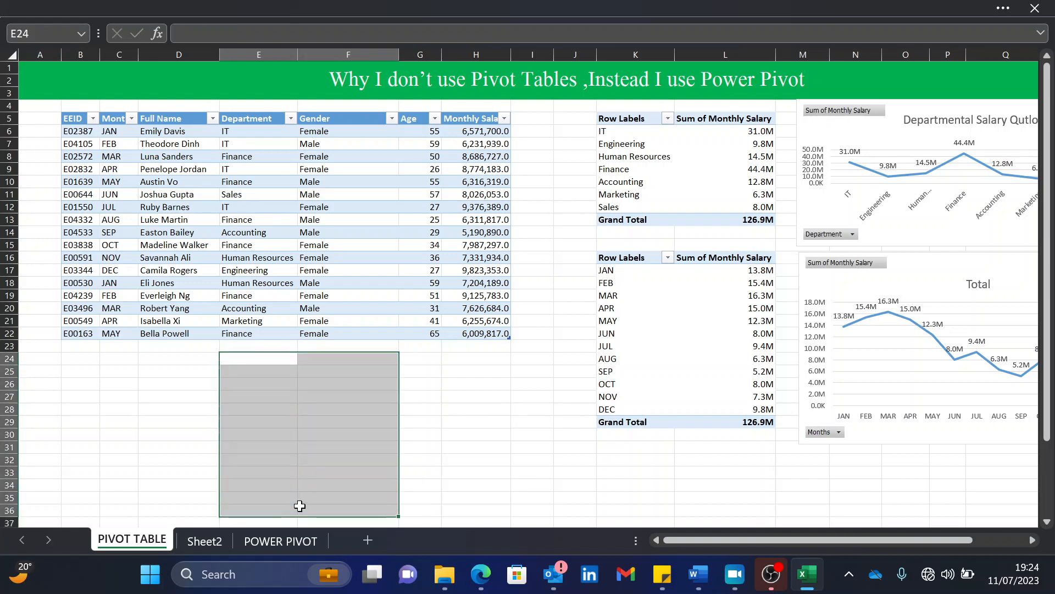
{"action": "left_click", "coordinate": [412, 457]}
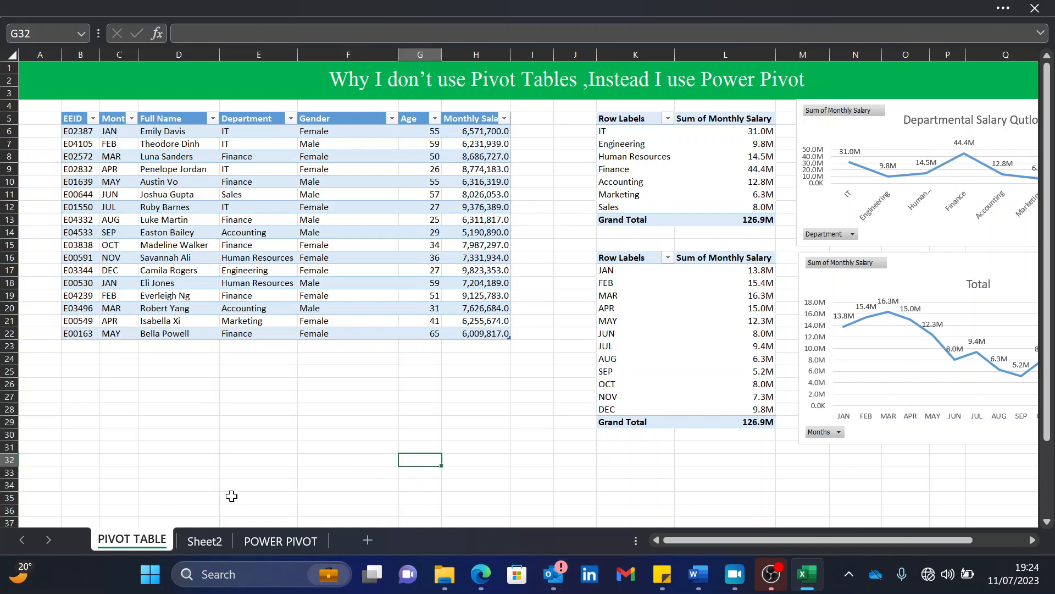
Step: Review the required department order and month order in the two sort order tables on Sheet2
{"action": "left_click", "coordinate": [212, 540]}
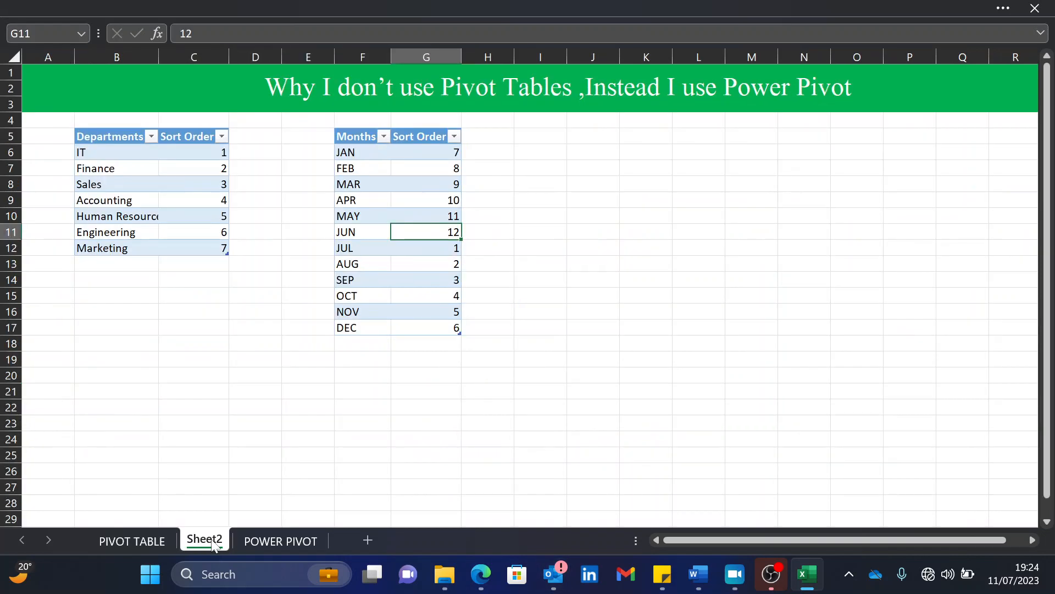
{"action": "left_click_drag", "start_coordinate": [129, 153], "coordinate": [191, 243]}
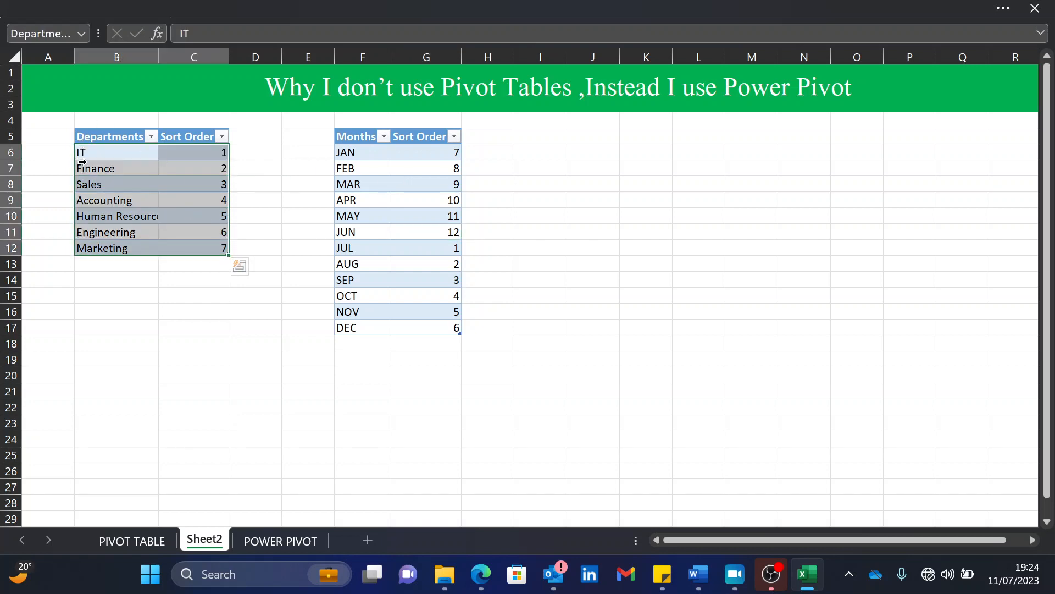
{"action": "left_click", "coordinate": [133, 158]}
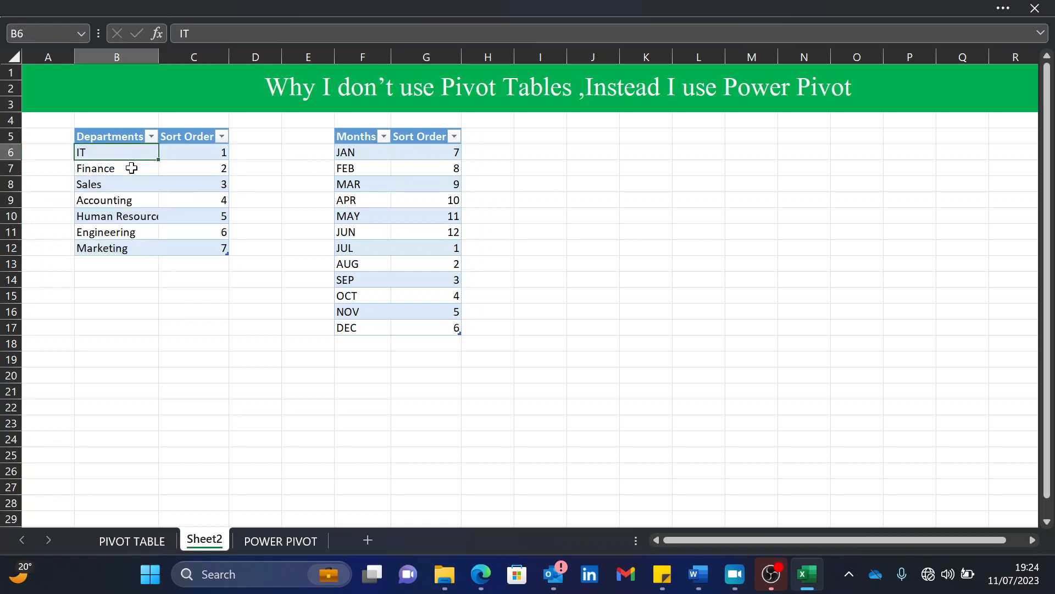
{"action": "left_click", "coordinate": [131, 169]}
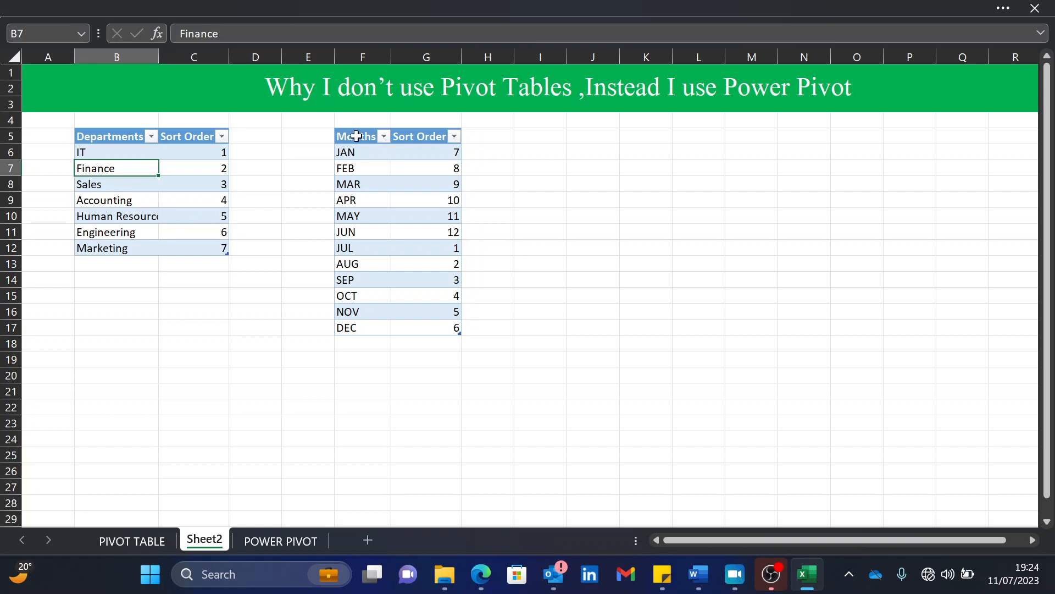
{"action": "left_click_drag", "start_coordinate": [355, 136], "coordinate": [420, 309]}
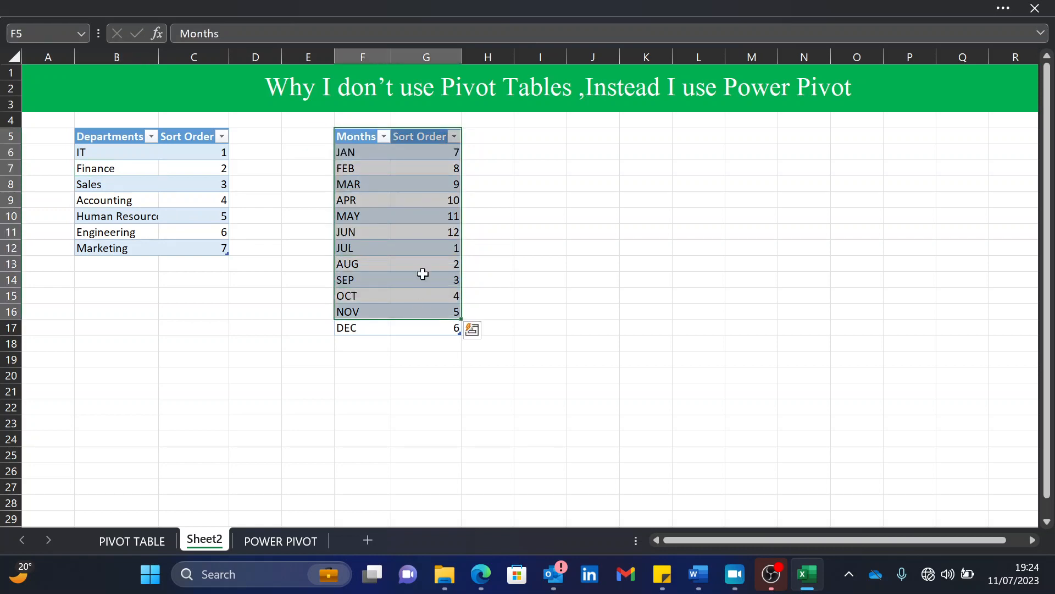
{"action": "left_click", "coordinate": [420, 253]}
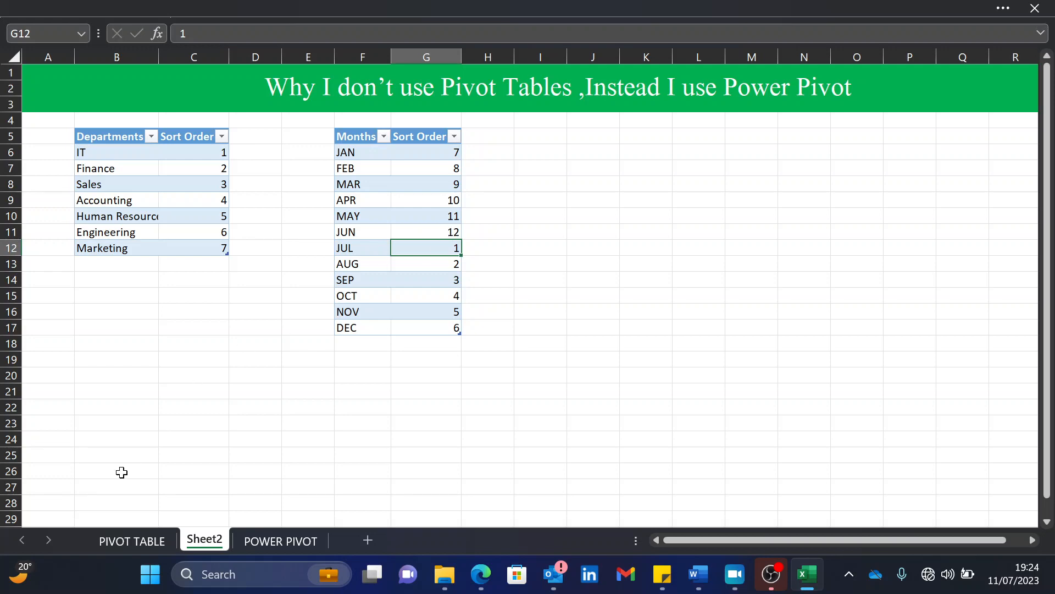
Step: Add the employee salary table on the PIVOT TABLE sheet to the Power Pivot data model
{"action": "left_click", "coordinate": [128, 537]}
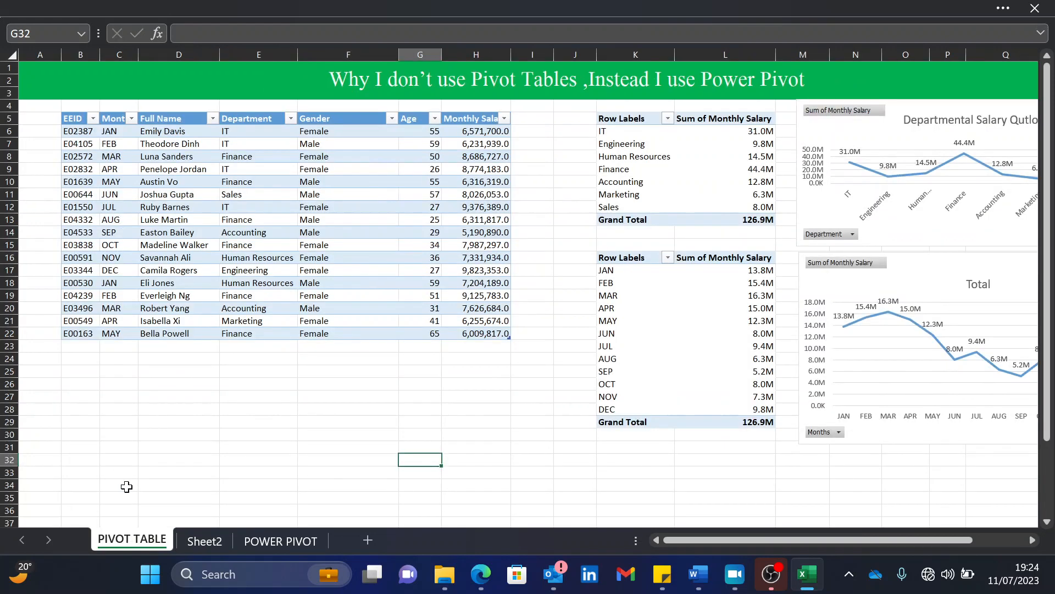
{"action": "left_click", "coordinate": [190, 220]}
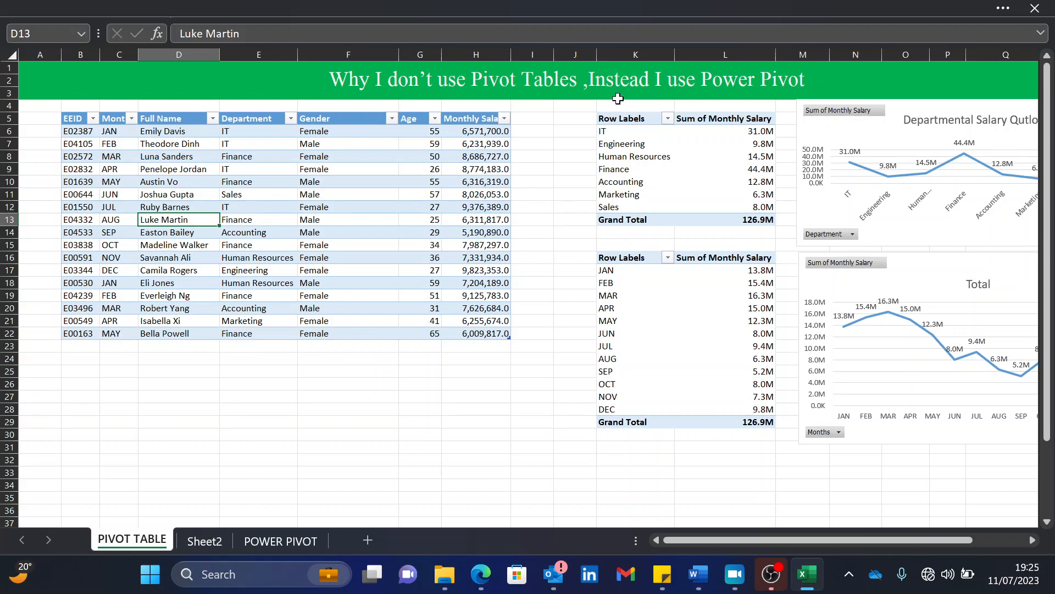
{"action": "left_click", "coordinate": [1003, 9]}
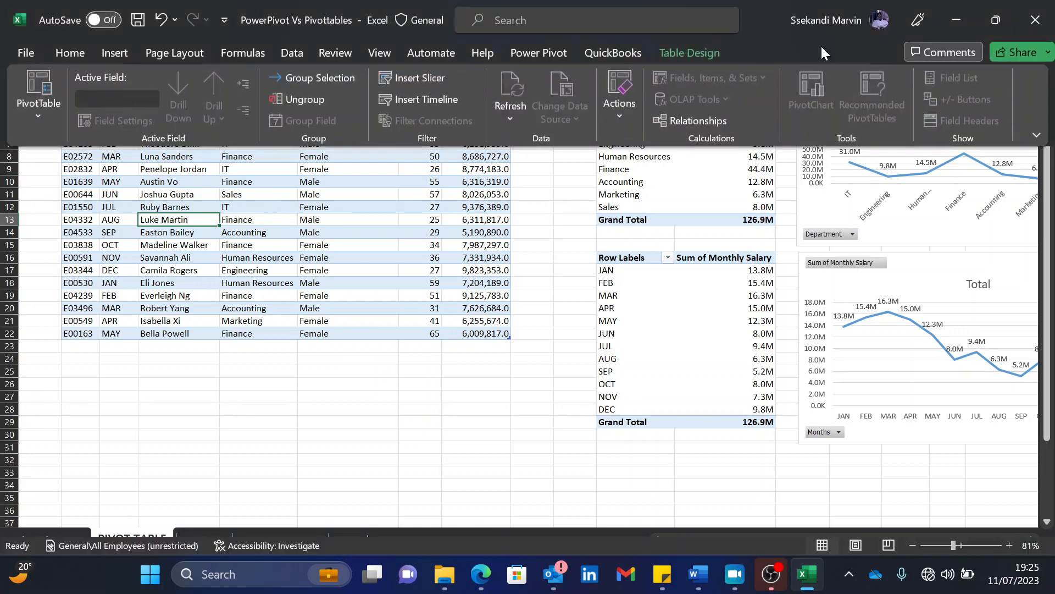
{"action": "left_click", "coordinate": [537, 53]}
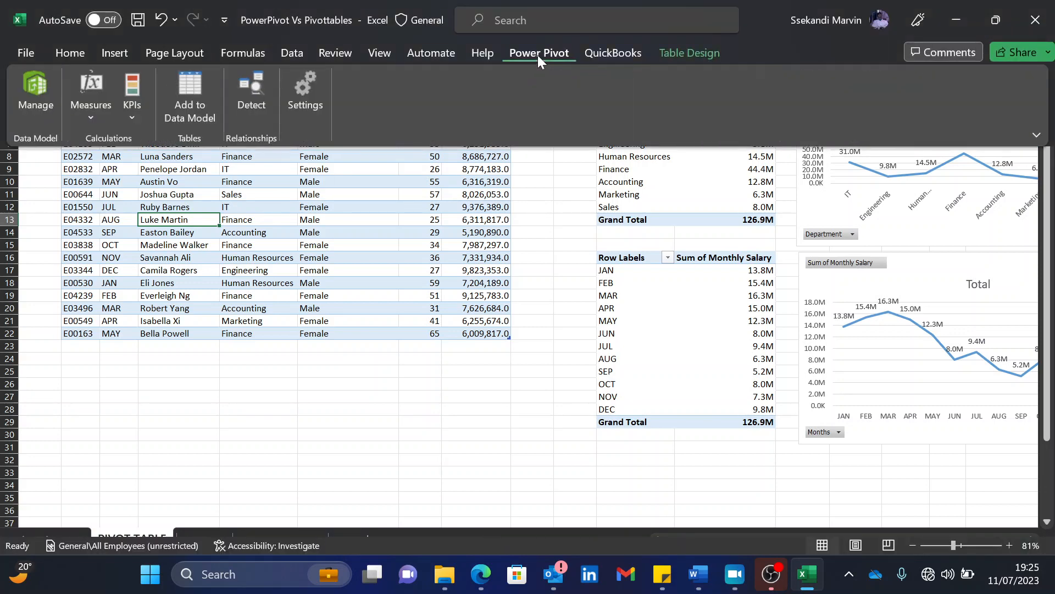
{"action": "left_click", "coordinate": [200, 124]}
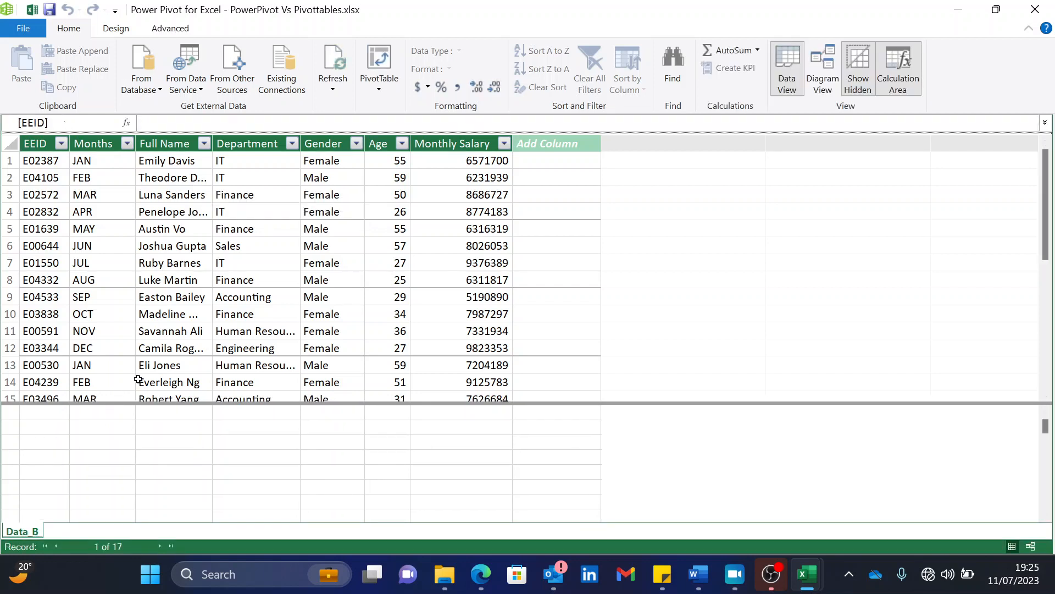
Step: Return to the workbook and add the Departments sort order table on Sheet2 to the data model
{"action": "left_click", "coordinate": [35, 13]}
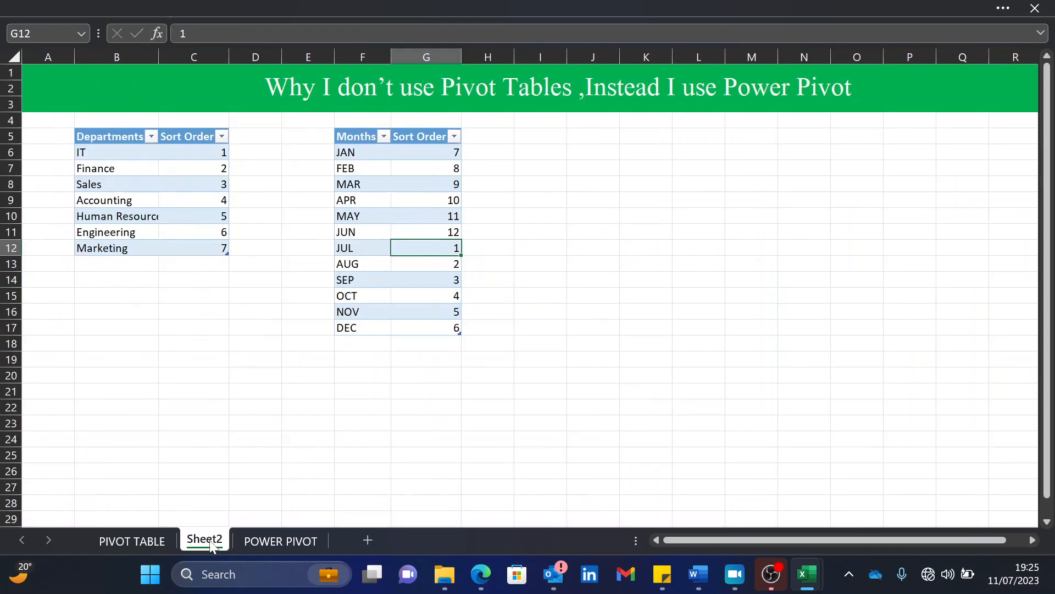
{"action": "left_click", "coordinate": [209, 540]}
{"action": "left_click", "coordinate": [132, 168]}
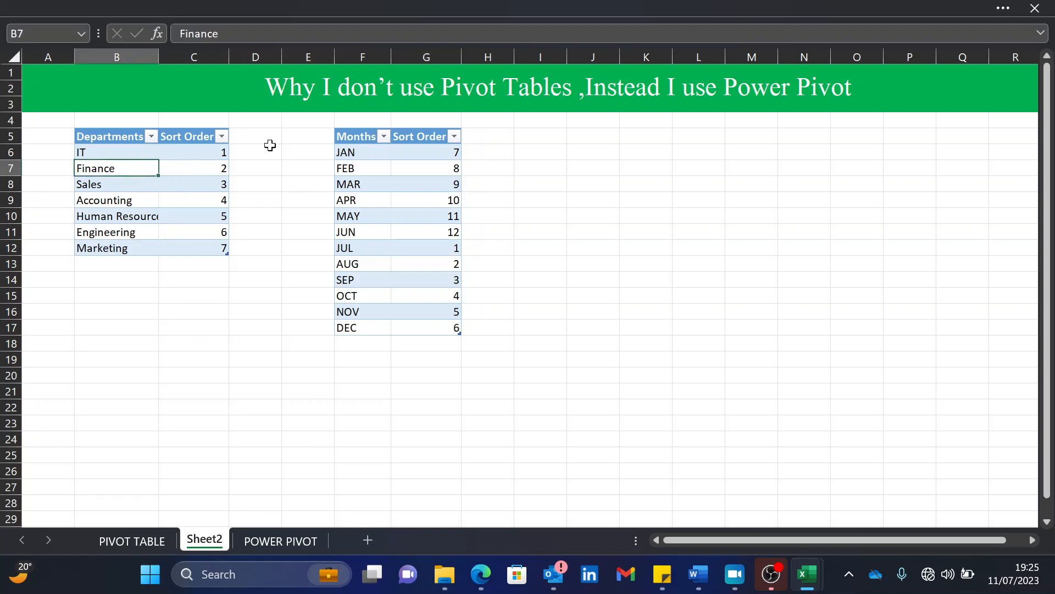
{"action": "left_click", "coordinate": [1003, 10]}
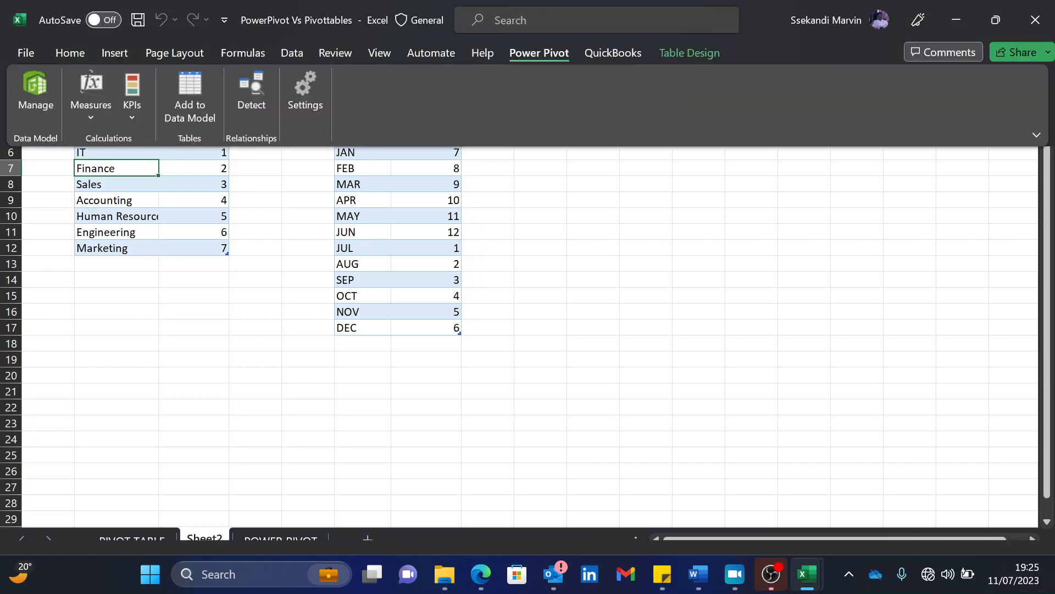
{"action": "left_click", "coordinate": [194, 97]}
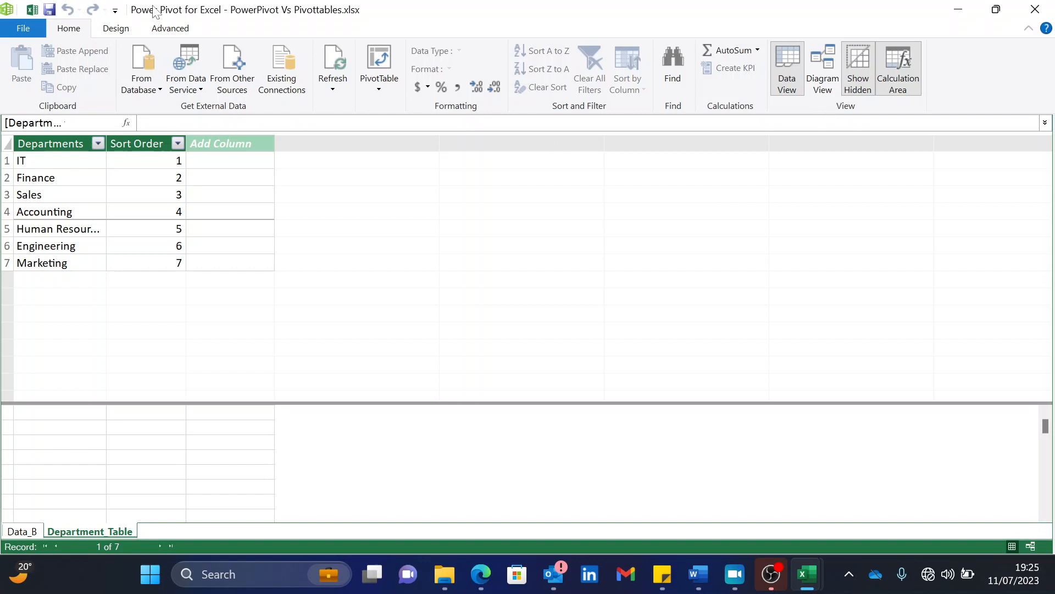
Step: Add the Months sort order table on Sheet2 to the data model, and review Department_Table and Months_Table in Power Pivot
{"action": "left_click", "coordinate": [32, 9]}
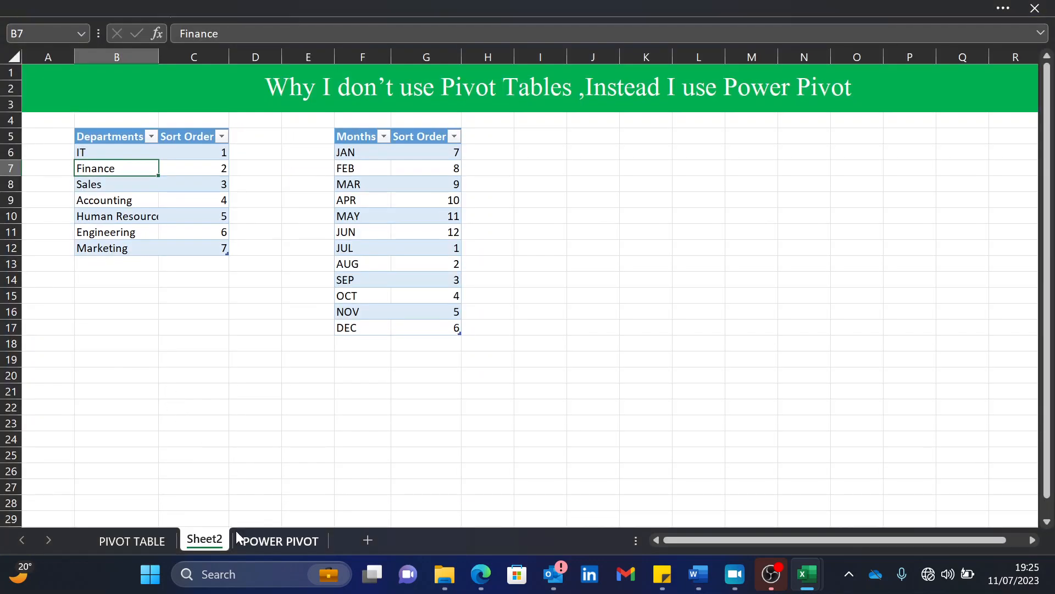
{"action": "left_click", "coordinate": [384, 203]}
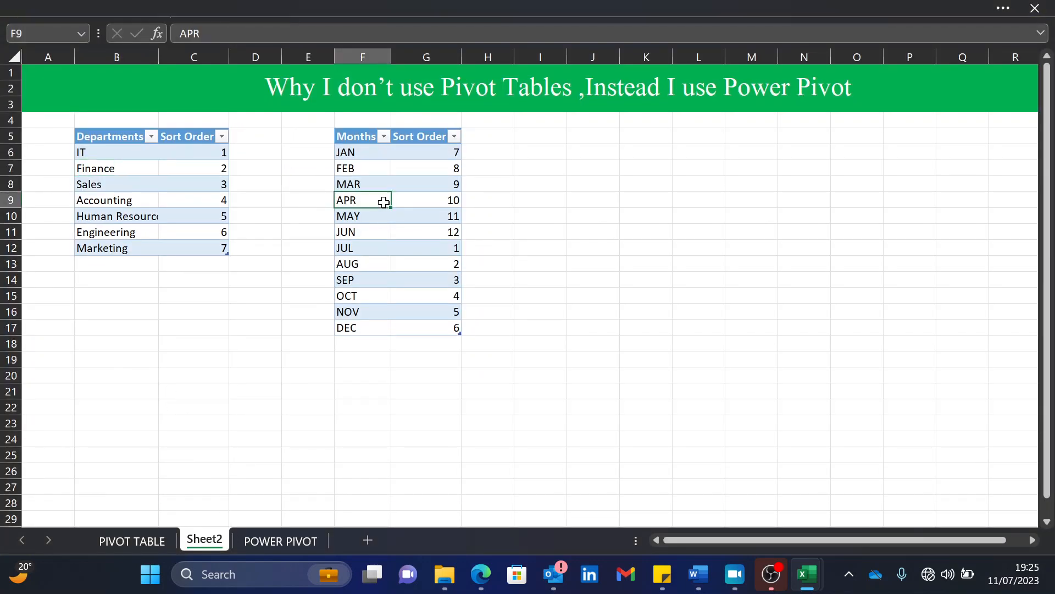
{"action": "left_click", "coordinate": [1004, 9]}
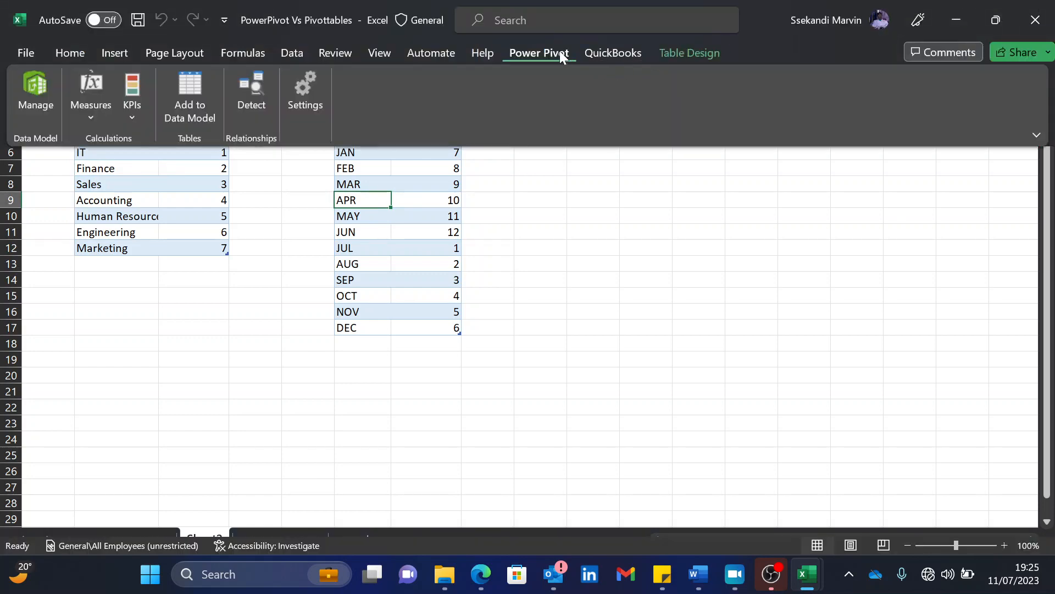
{"action": "left_click", "coordinate": [206, 101]}
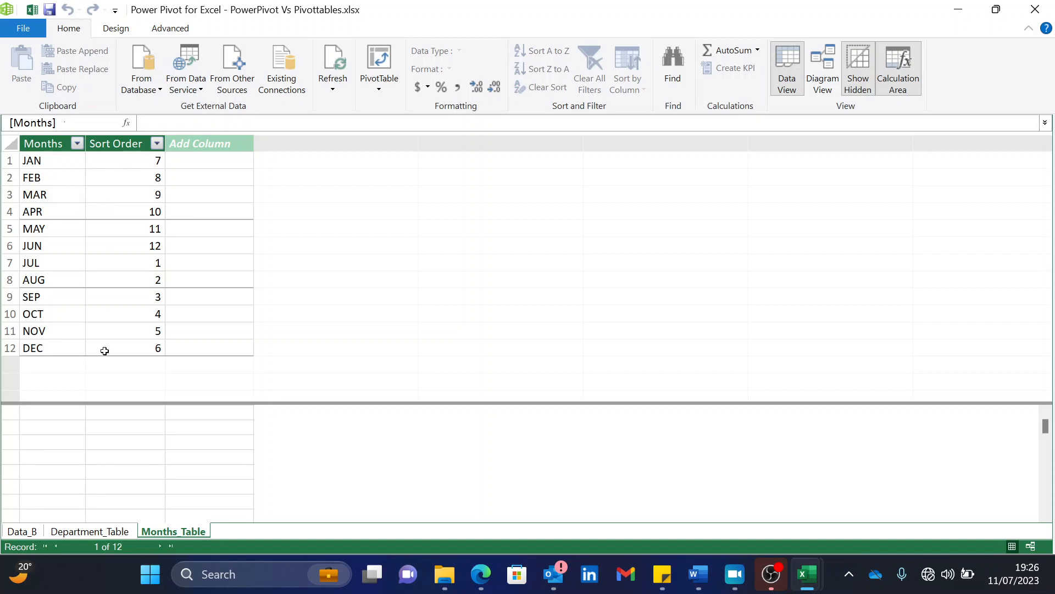
{"action": "left_click", "coordinate": [91, 531]}
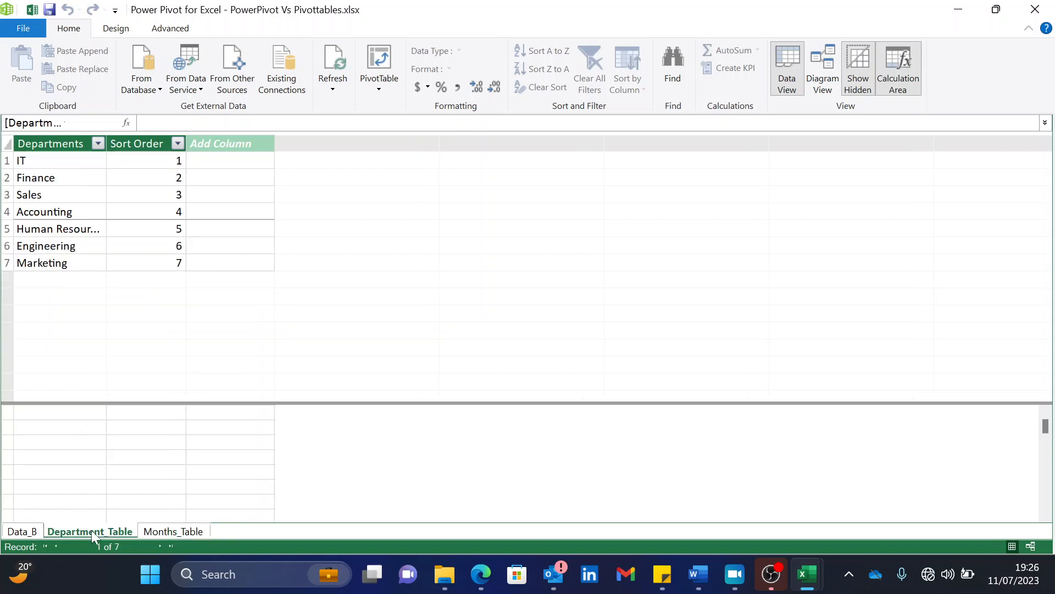
{"action": "left_click", "coordinate": [154, 531]}
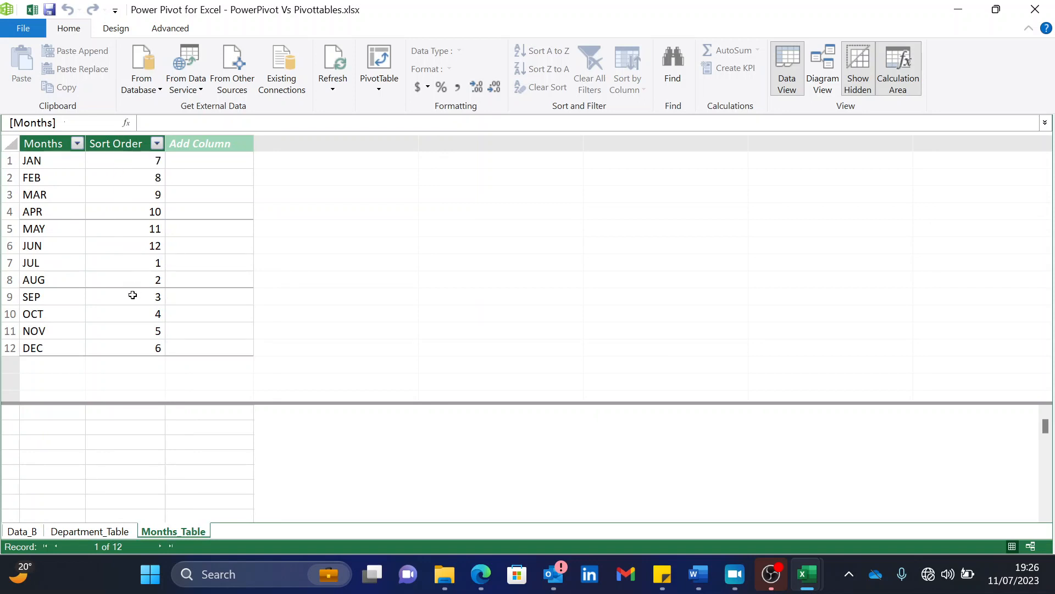
Step: Sort Months_Table by its Sort Order column from smallest to largest
{"action": "left_click", "coordinate": [157, 144]}
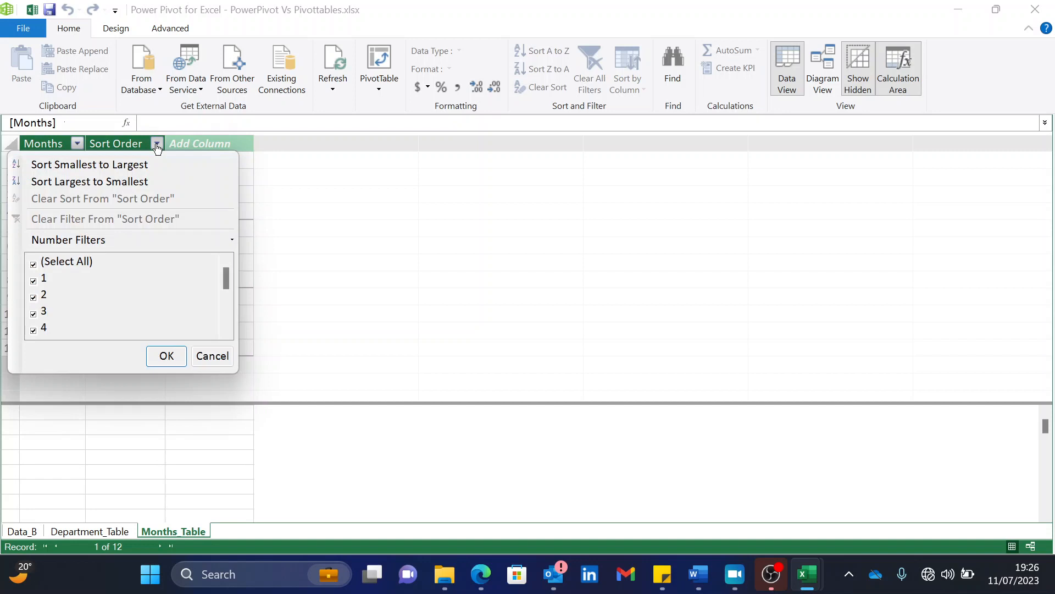
{"action": "left_click", "coordinate": [118, 166]}
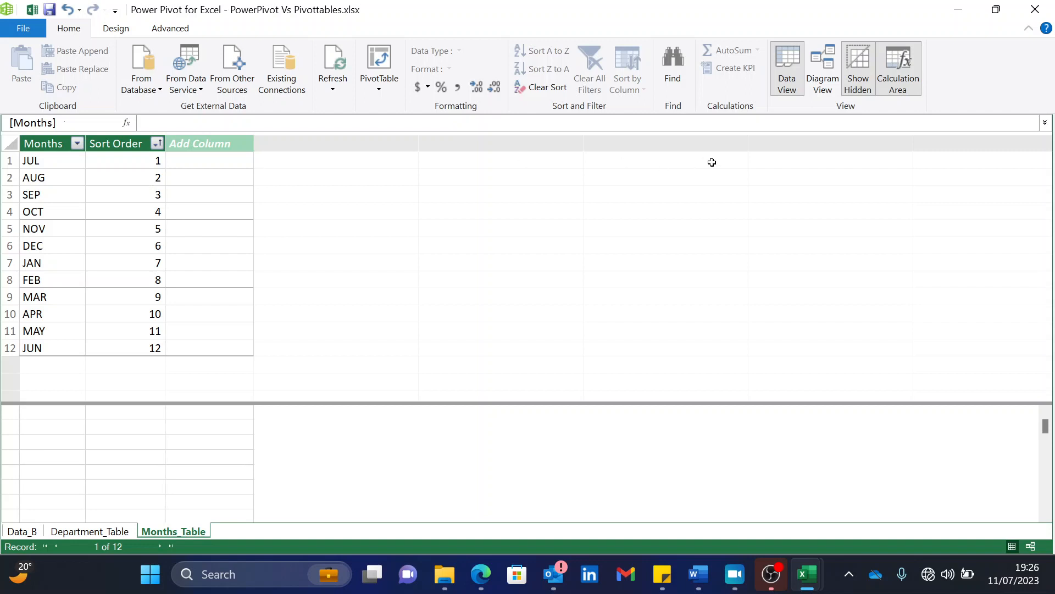
Step: In the diagram view, place Data_B below and between Department_Table and Months_Table, and enlarge it to show all its fields
{"action": "left_click", "coordinate": [823, 88]}
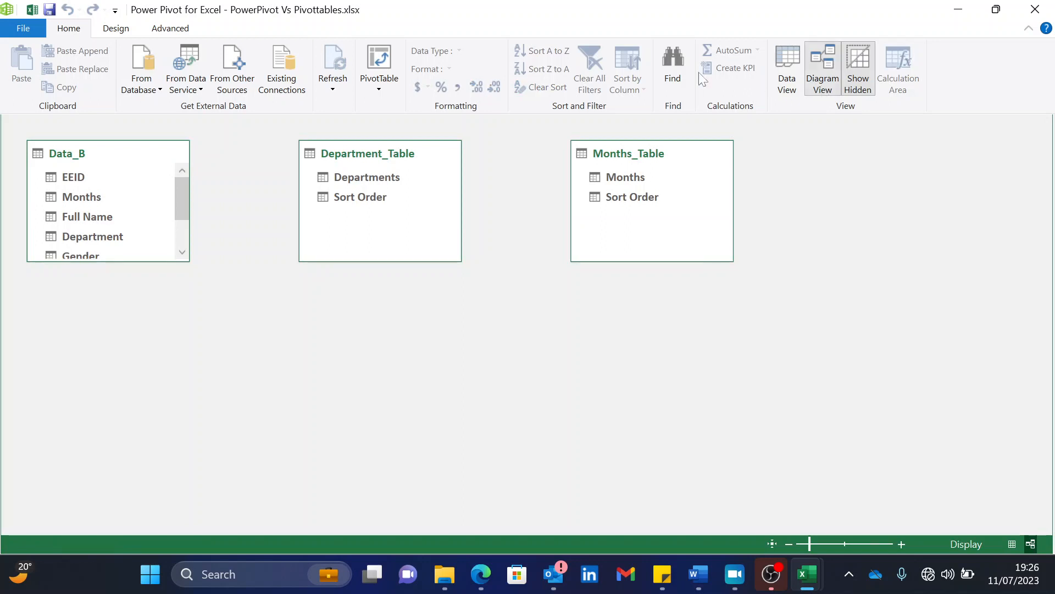
{"action": "mouse_move", "coordinate": [426, 156]}
{"action": "mouse_move", "coordinate": [407, 148]}
{"action": "left_mouse_down"}
{"action": "mouse_move", "coordinate": [383, 168]}
{"action": "mouse_move", "coordinate": [391, 147]}
{"action": "left_mouse_up"}
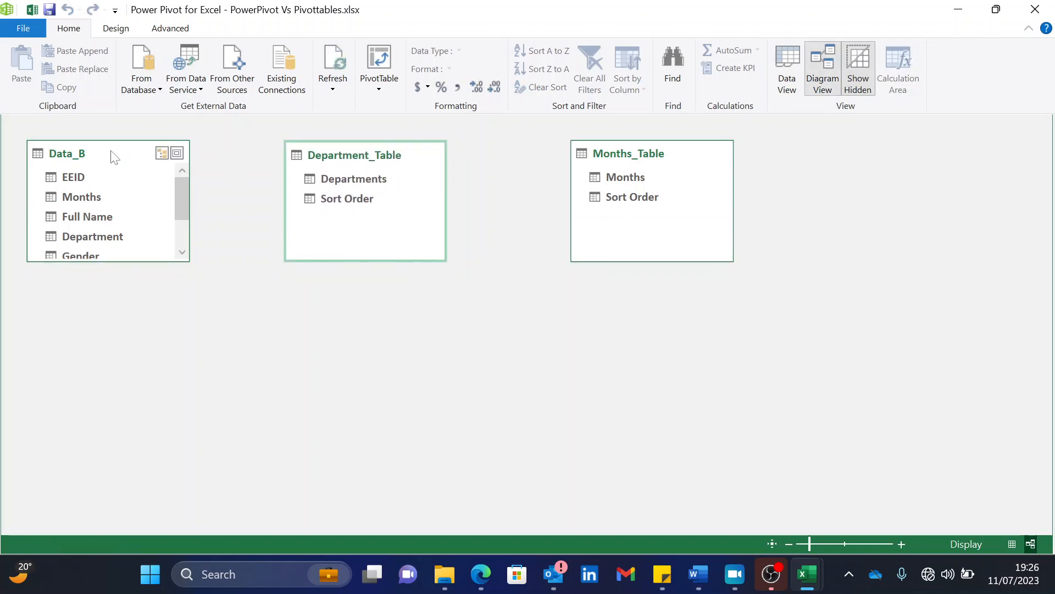
{"action": "left_click_drag", "start_coordinate": [113, 155], "coordinate": [510, 337]}
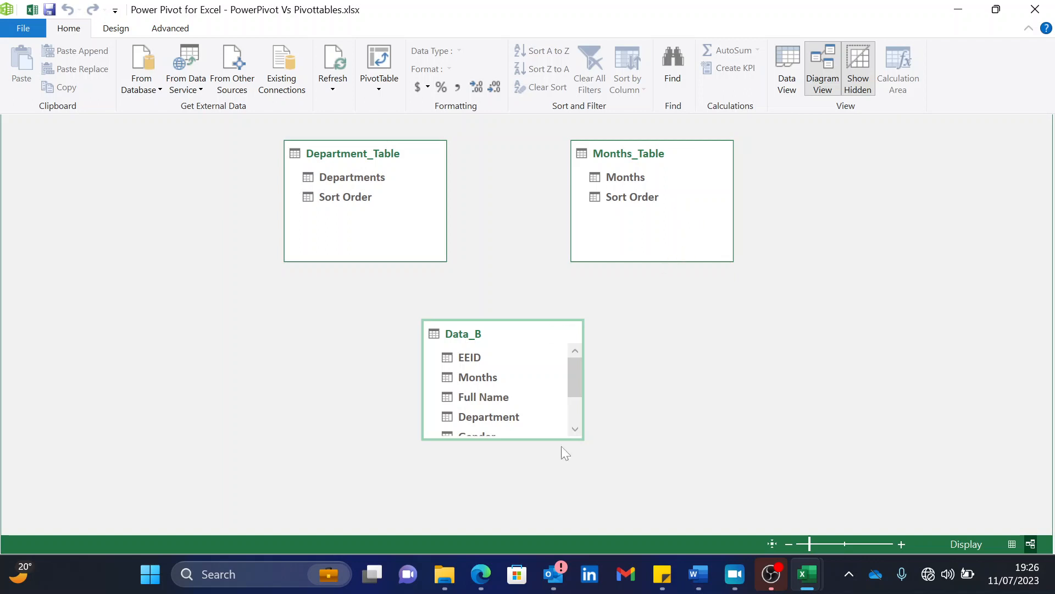
{"action": "left_click_drag", "start_coordinate": [504, 438], "coordinate": [502, 506]}
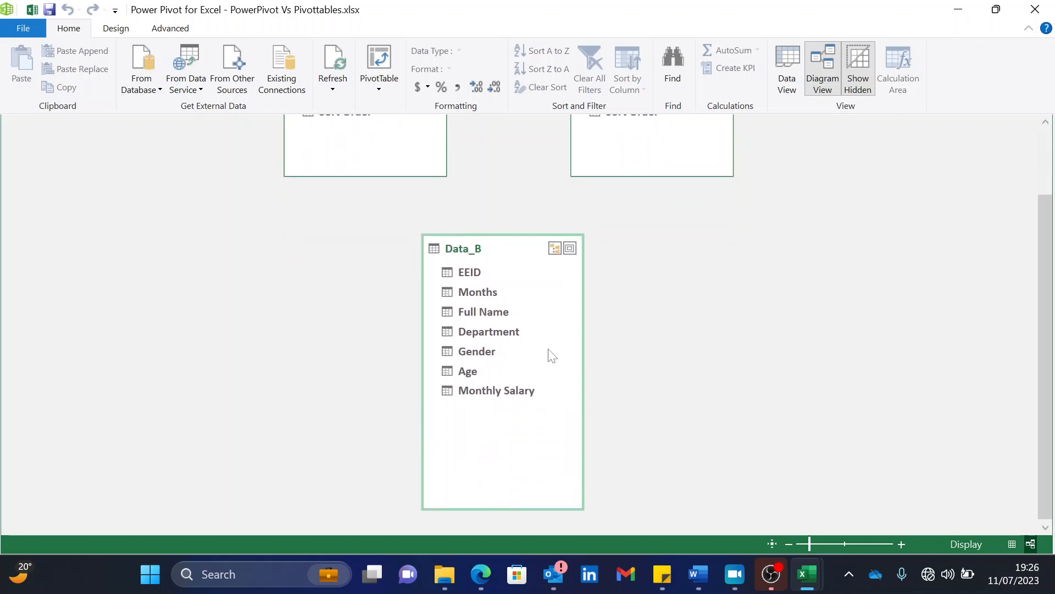
Step: Create relationships from Months in Months_Table to Months in Data_B and from Departments in Department_Table to Department in Data_B
{"action": "left_click_drag", "start_coordinate": [1046, 265], "coordinate": [1054, 150]}
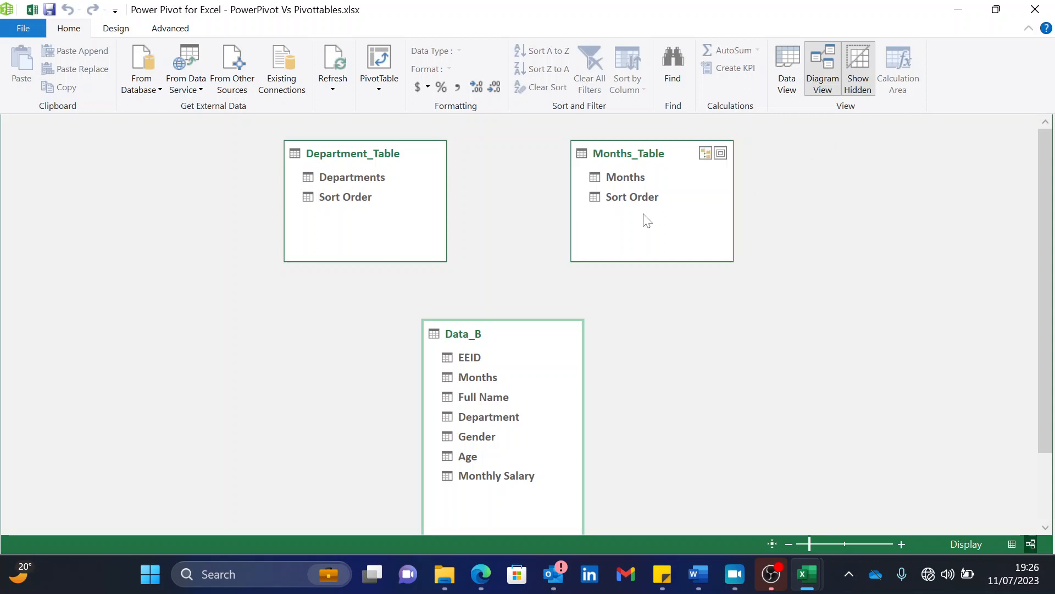
{"action": "mouse_move", "coordinate": [625, 177]}
{"action": "left_mouse_down"}
{"action": "mouse_move", "coordinate": [496, 400]}
{"action": "mouse_move", "coordinate": [484, 379]}
{"action": "left_mouse_up"}
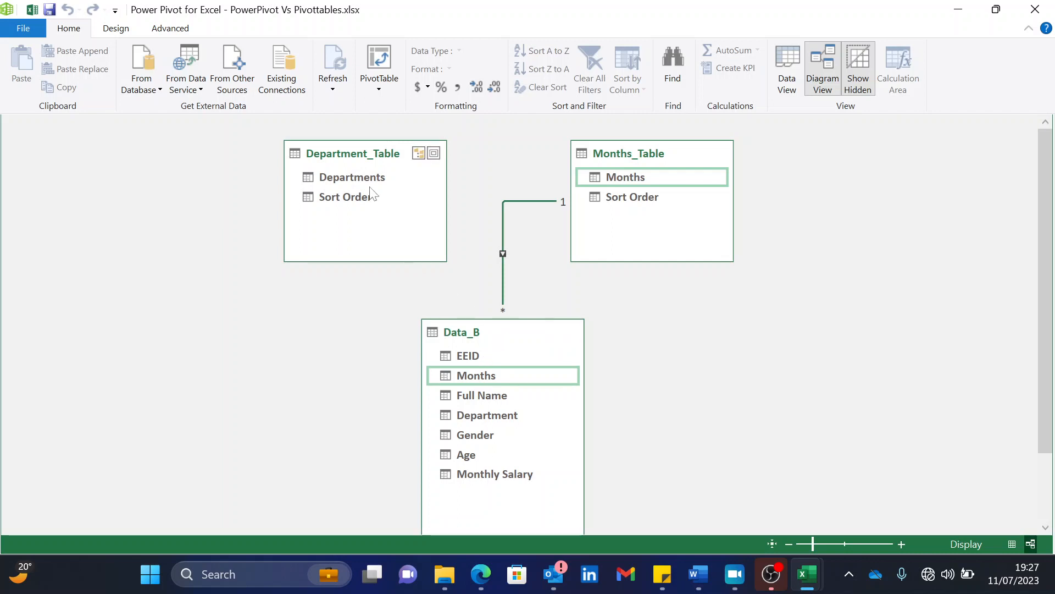
{"action": "left_click_drag", "start_coordinate": [367, 179], "coordinate": [470, 413]}
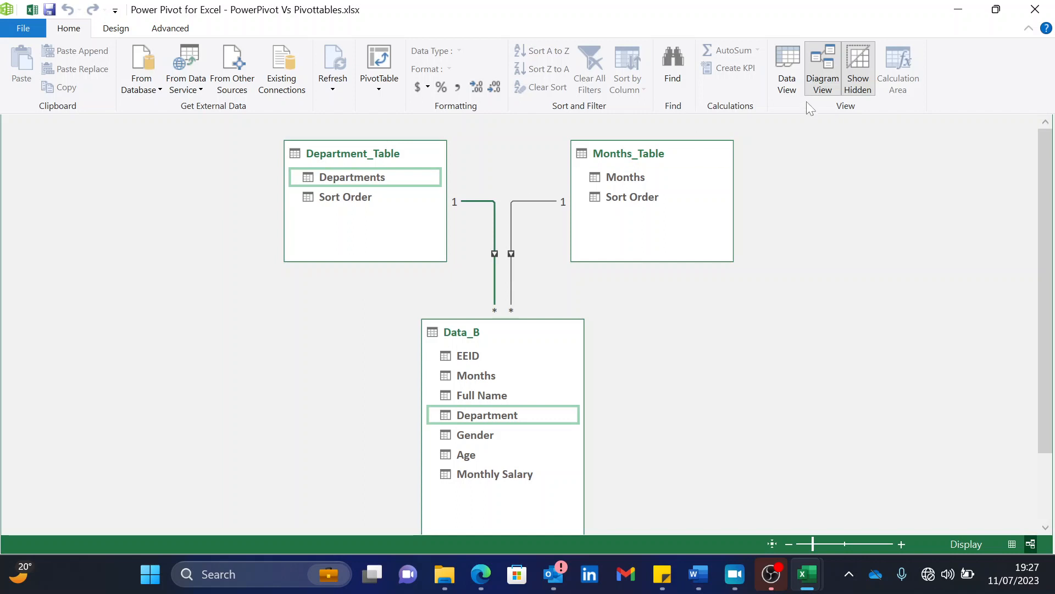
Step: Add a calculated column to the Data_B table in data view with the formula =RELATED(Department_Table[Sort Order])
{"action": "left_click", "coordinate": [792, 94]}
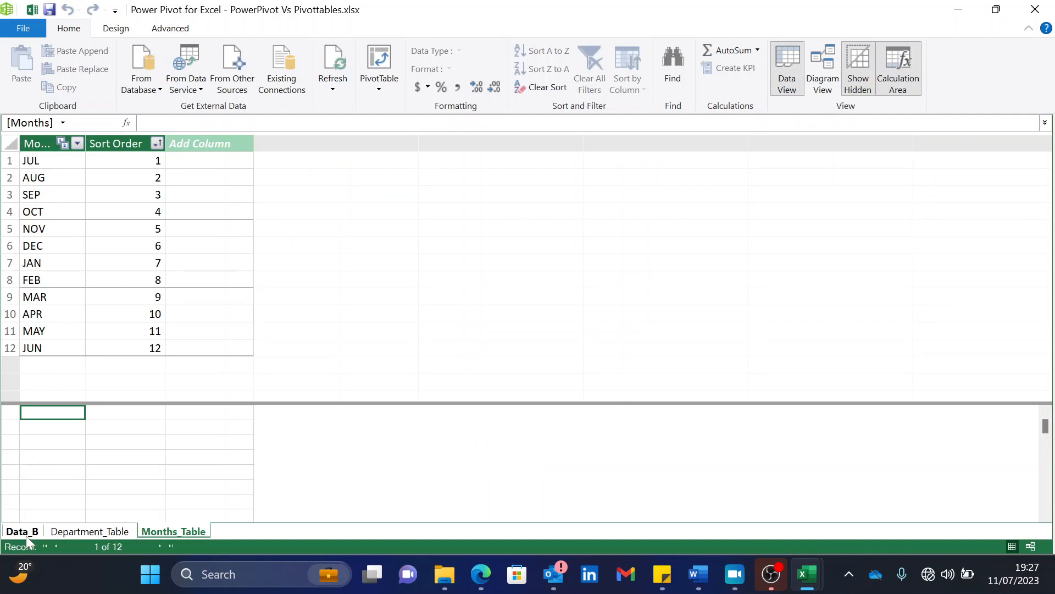
{"action": "left_click", "coordinate": [25, 535]}
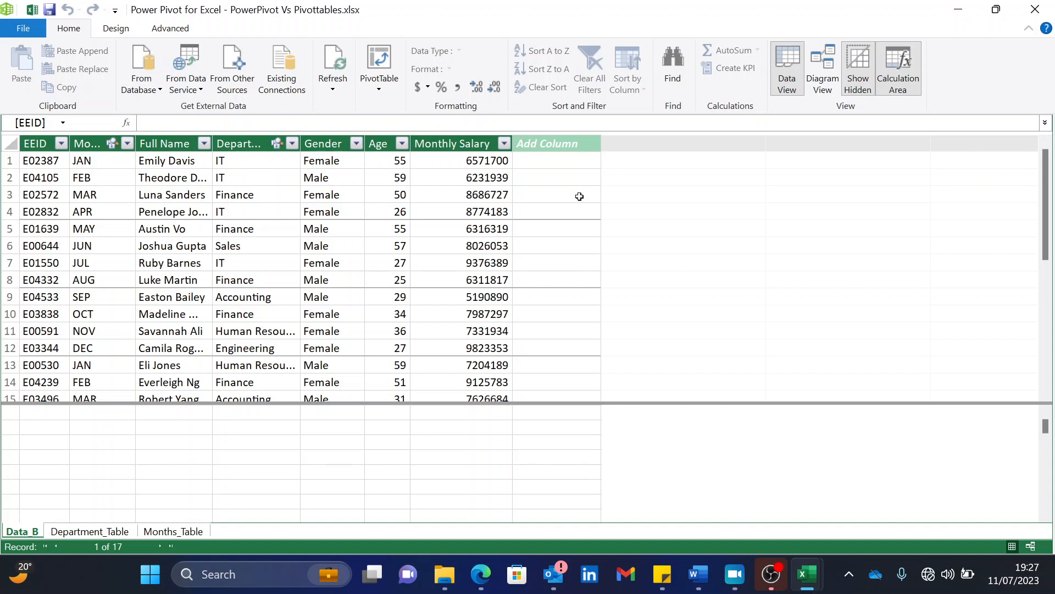
{"action": "left_click", "coordinate": [564, 142]}
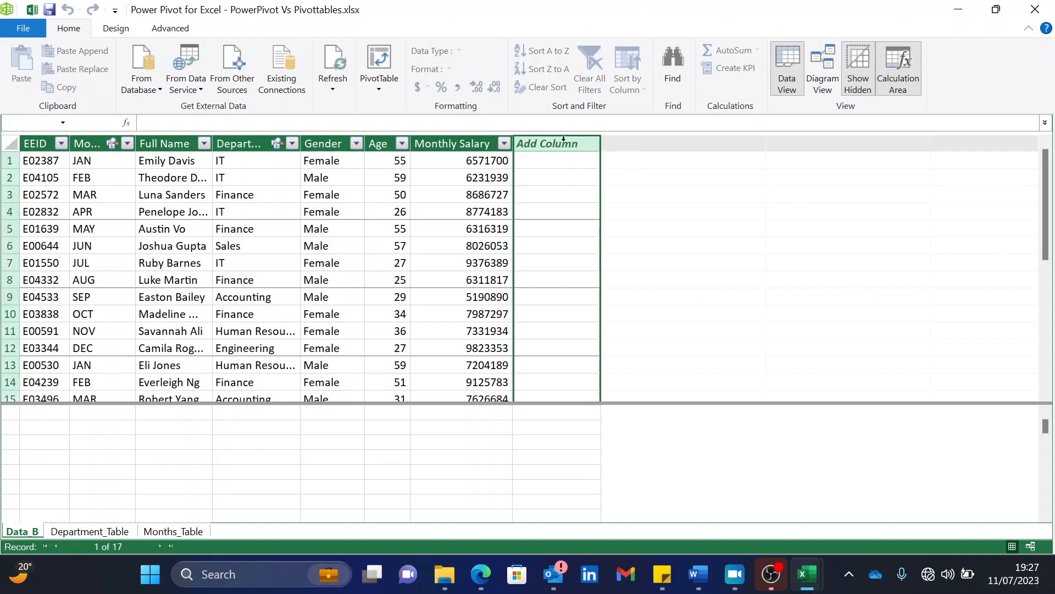
{"action": "left_click", "coordinate": [165, 122]}
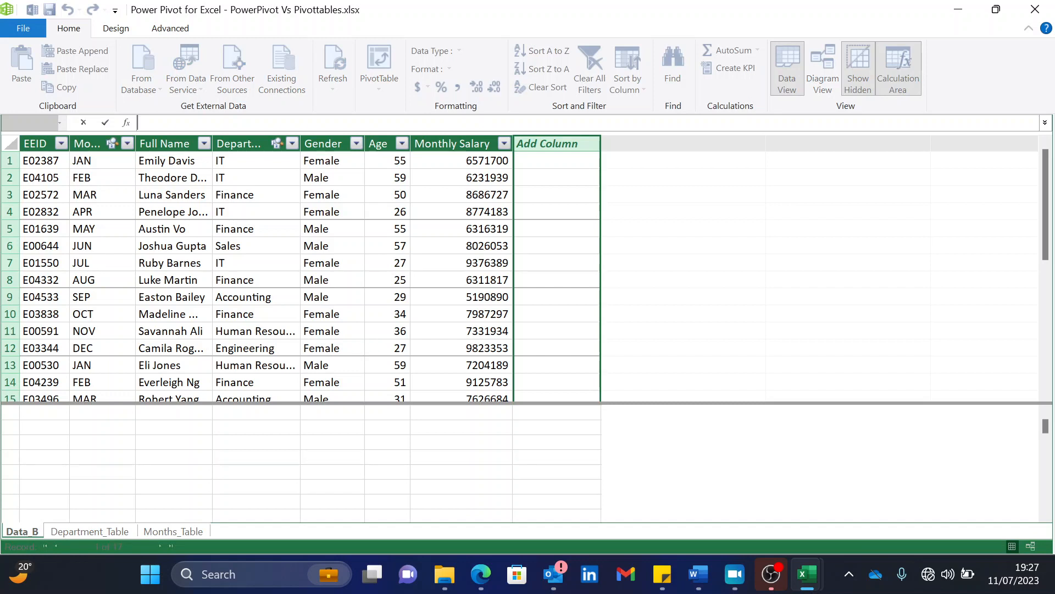
{"action": "type", "text": "="}
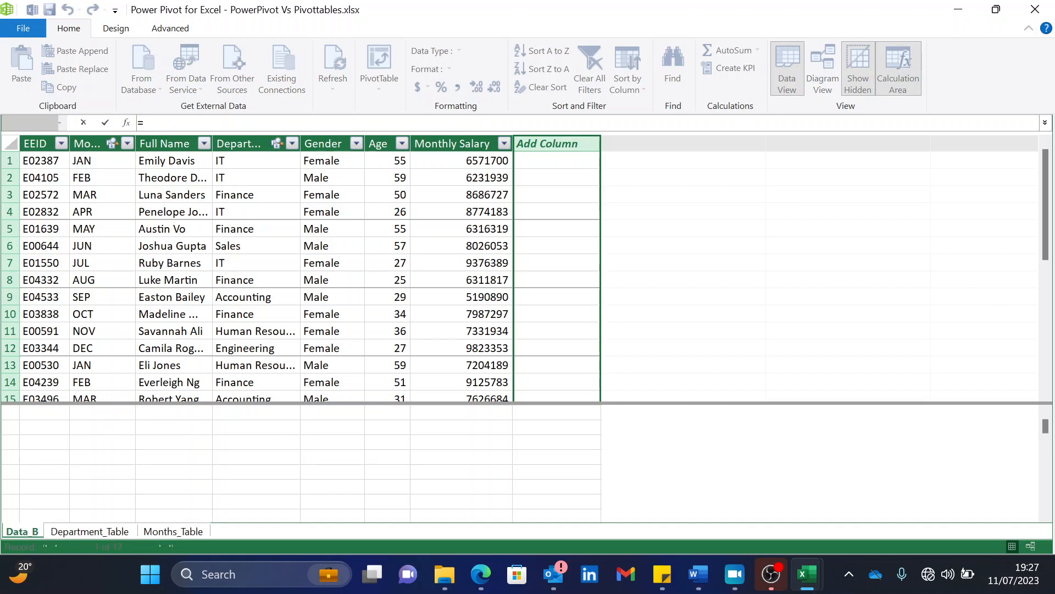
{"action": "type", "text": "RE"}
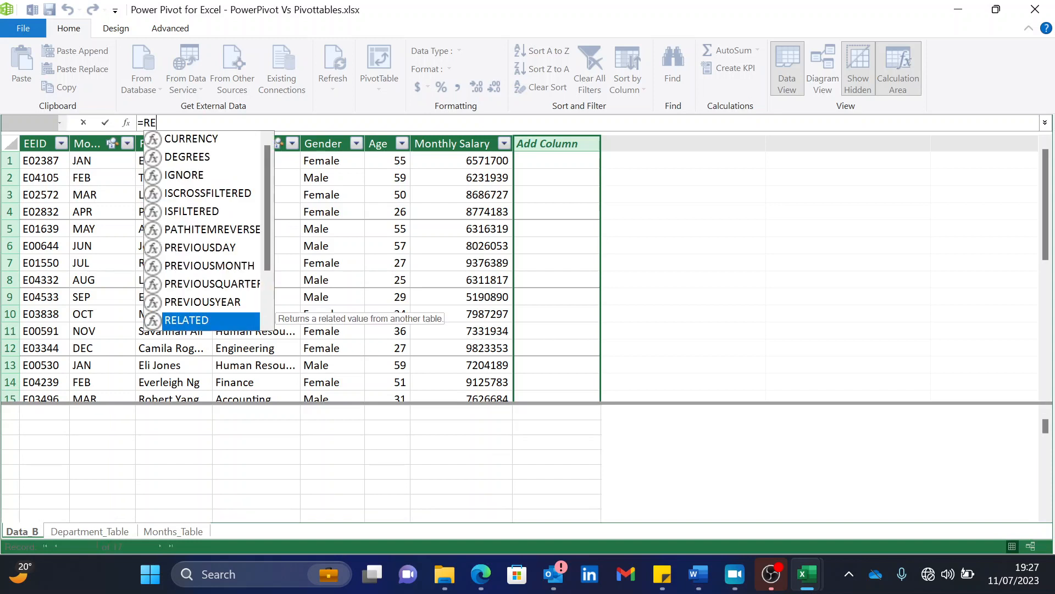
{"action": "type", "text": "LA"}
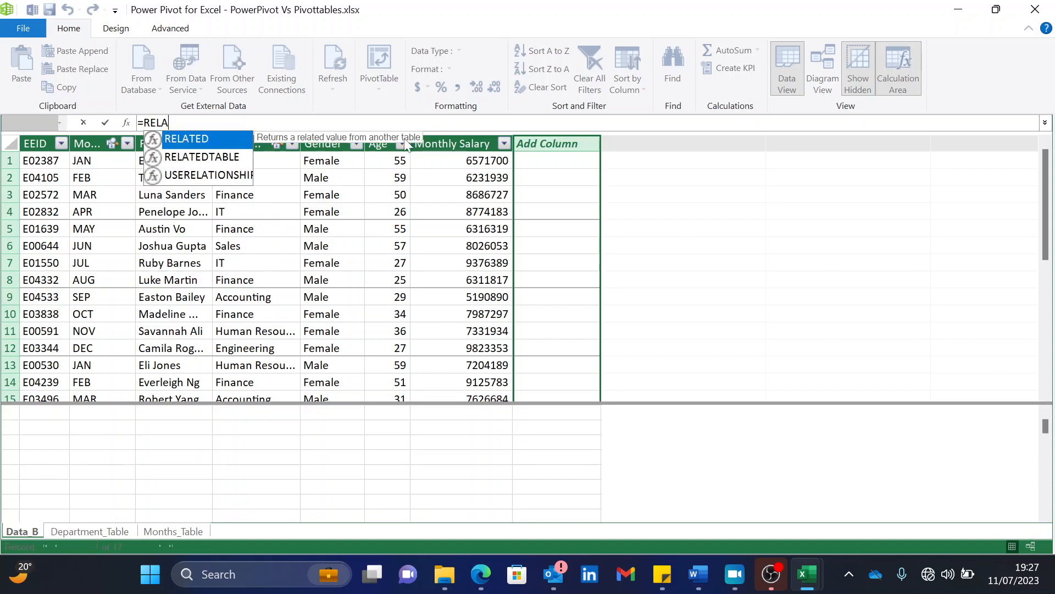
{"action": "double_click", "coordinate": [219, 140]}
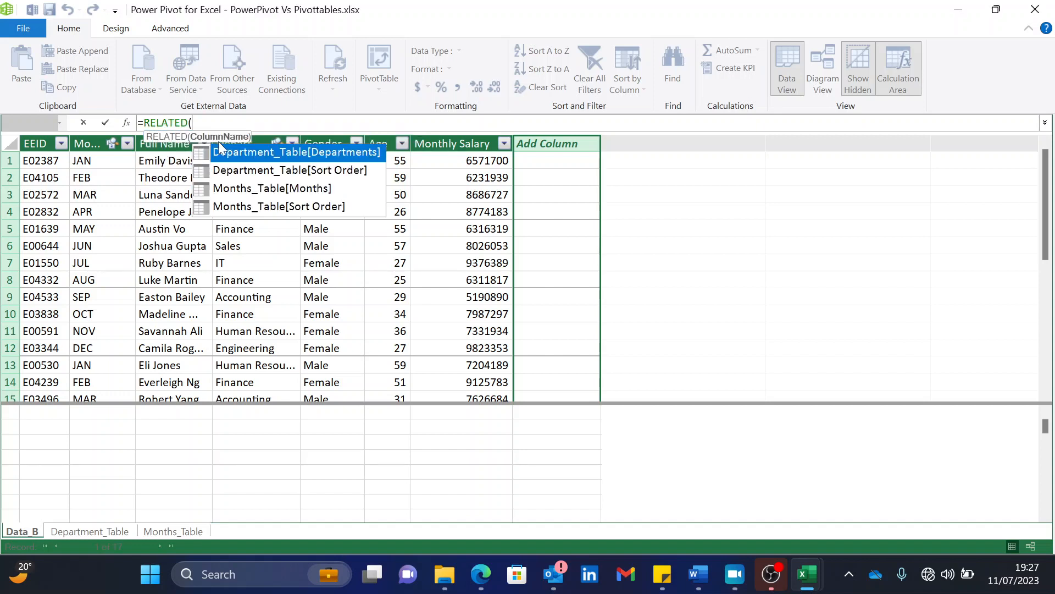
{"action": "double_click", "coordinate": [267, 171]}
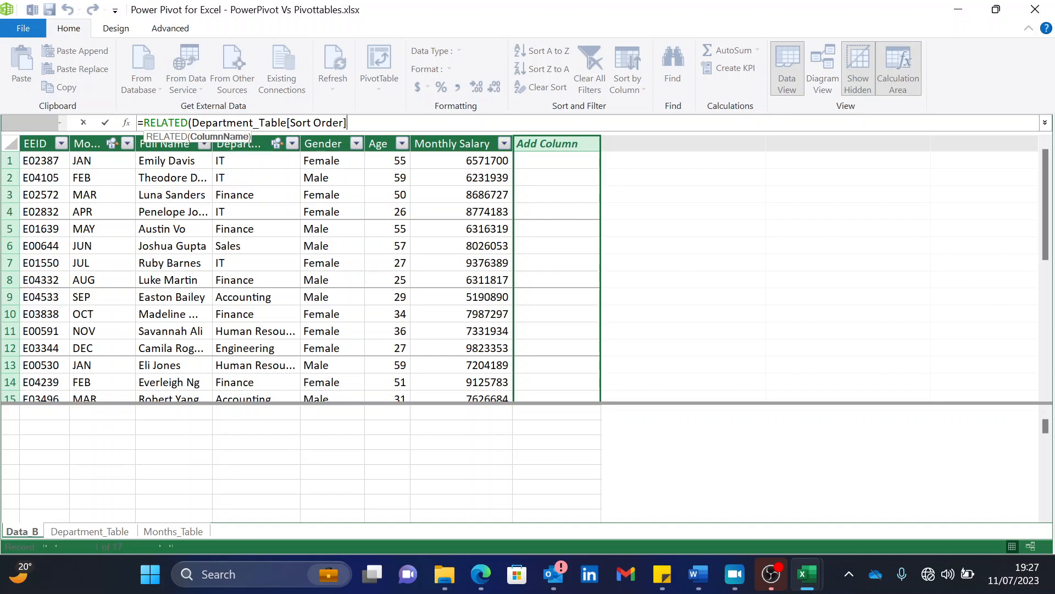
{"action": "type", "text": ")"}
{"action": "key", "text": "Return"}
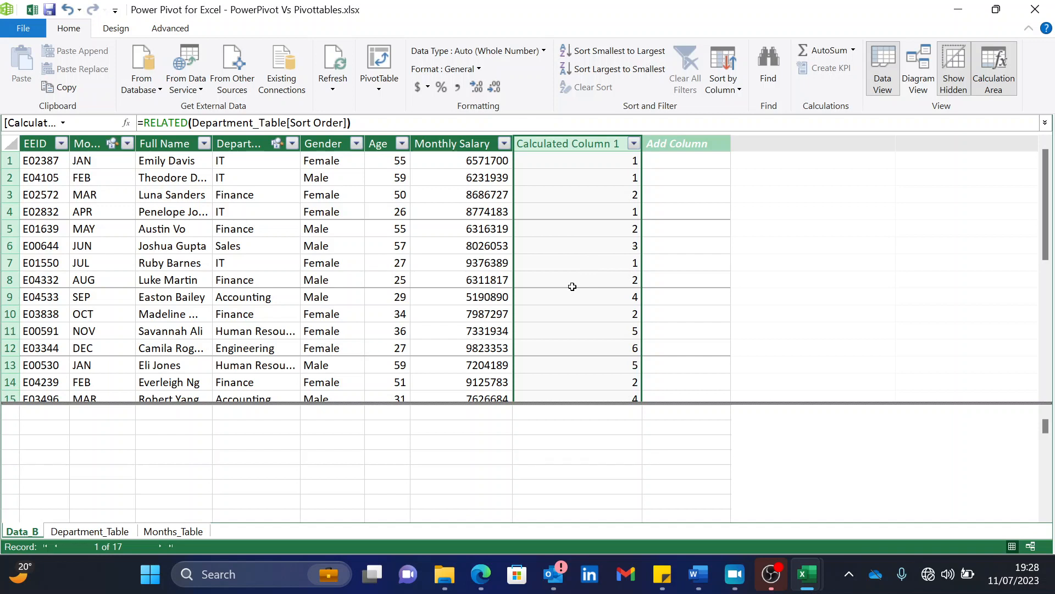
Step: Rename the new calculated column in Data_B as Department Sort Order
{"action": "double_click", "coordinate": [575, 143]}
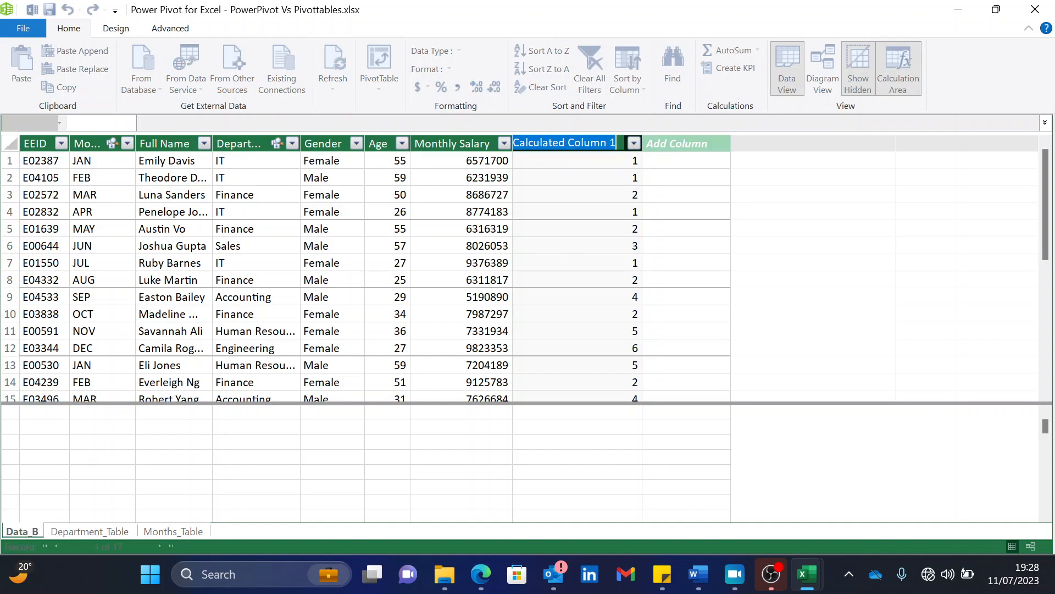
{"action": "type", "text": "Depart"}
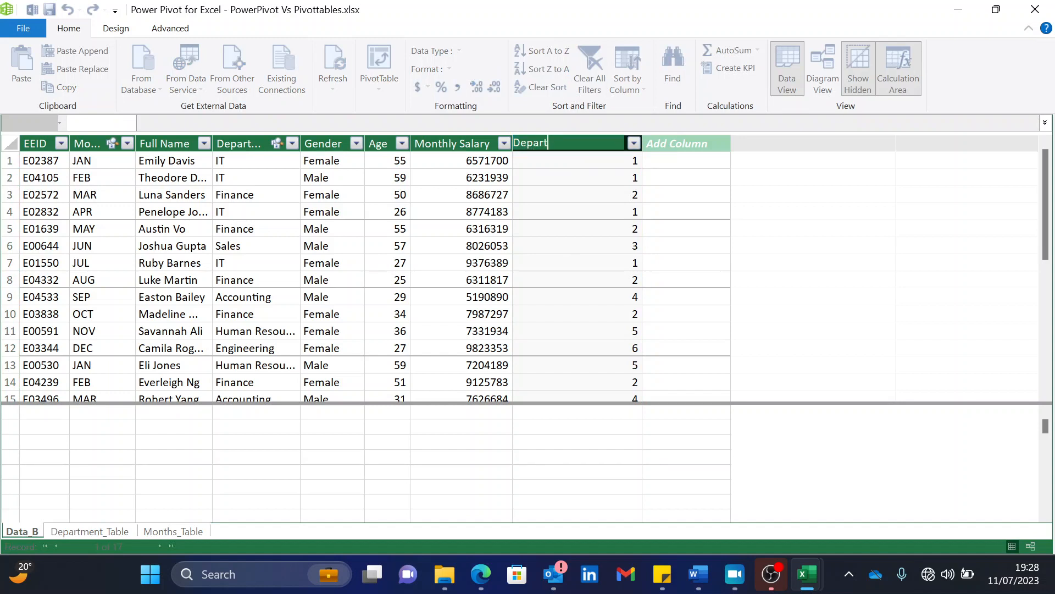
{"action": "type", "text": "ment Sort Order"}
{"action": "key", "text": "Return"}
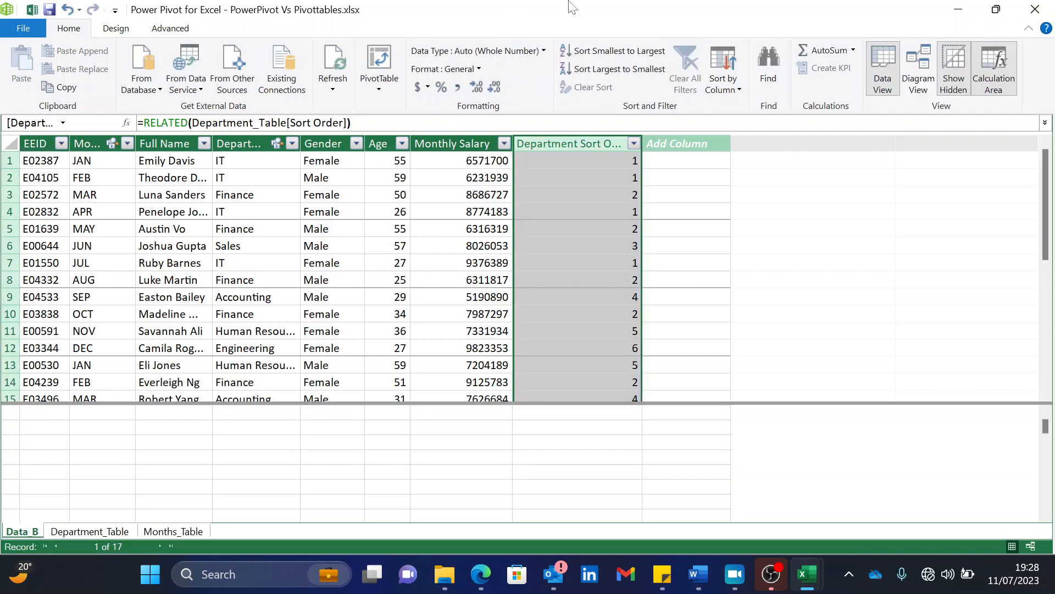
Step: Add another calculated column to Data_B with the formula =RELATED(Months_Table[Sort Order])
{"action": "left_click", "coordinate": [689, 143]}
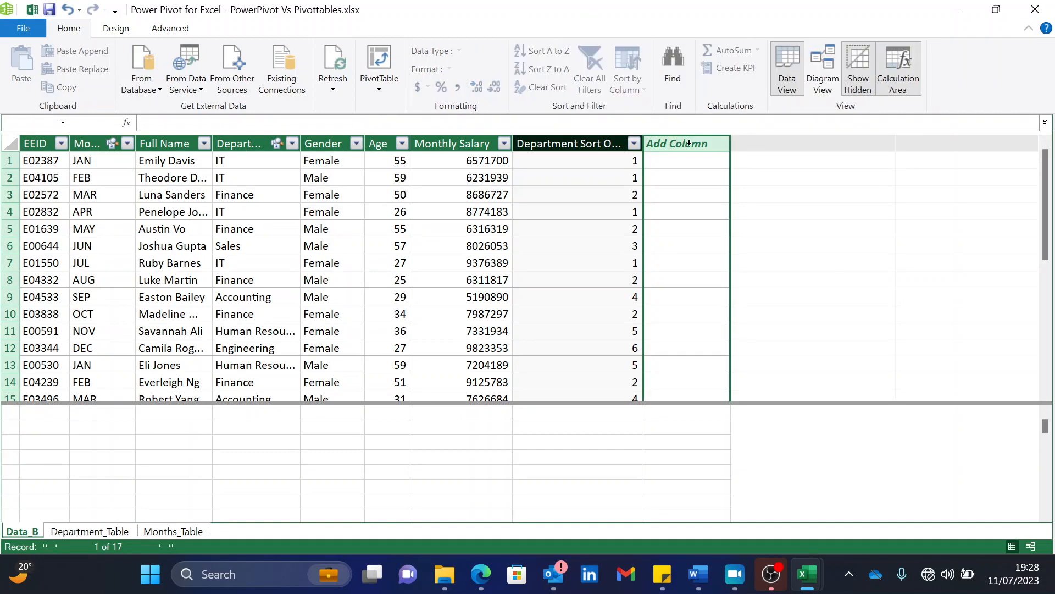
{"action": "left_click", "coordinate": [530, 122]}
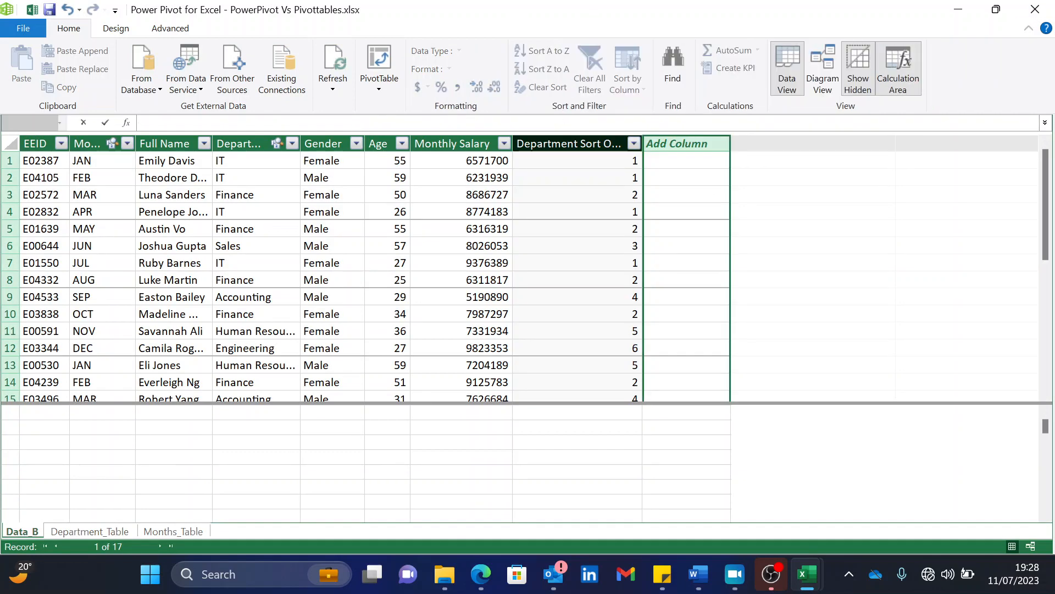
{"action": "type", "text": "="}
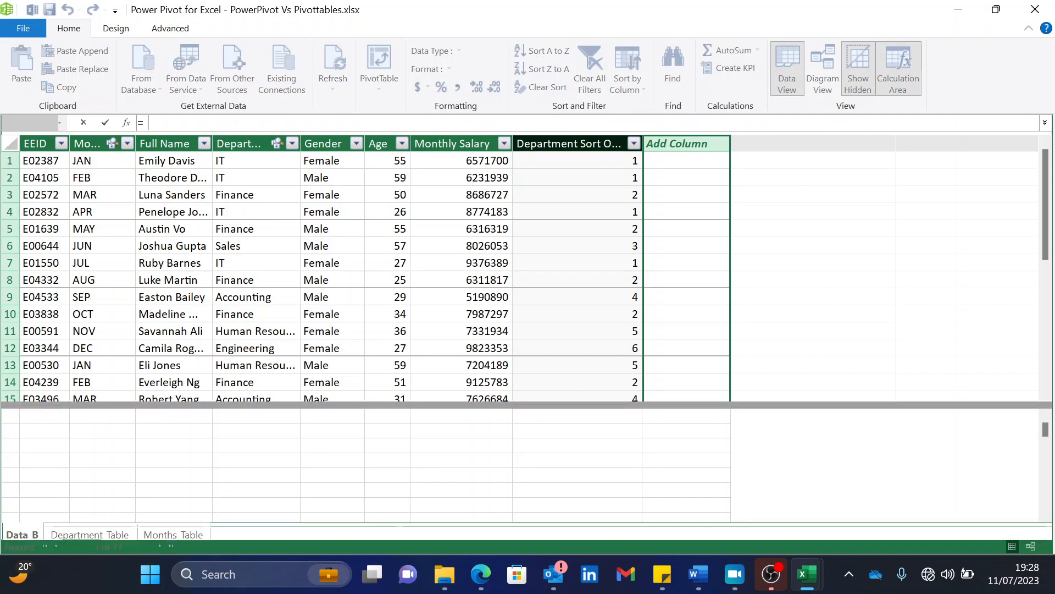
{"action": "type", "text": "related"}
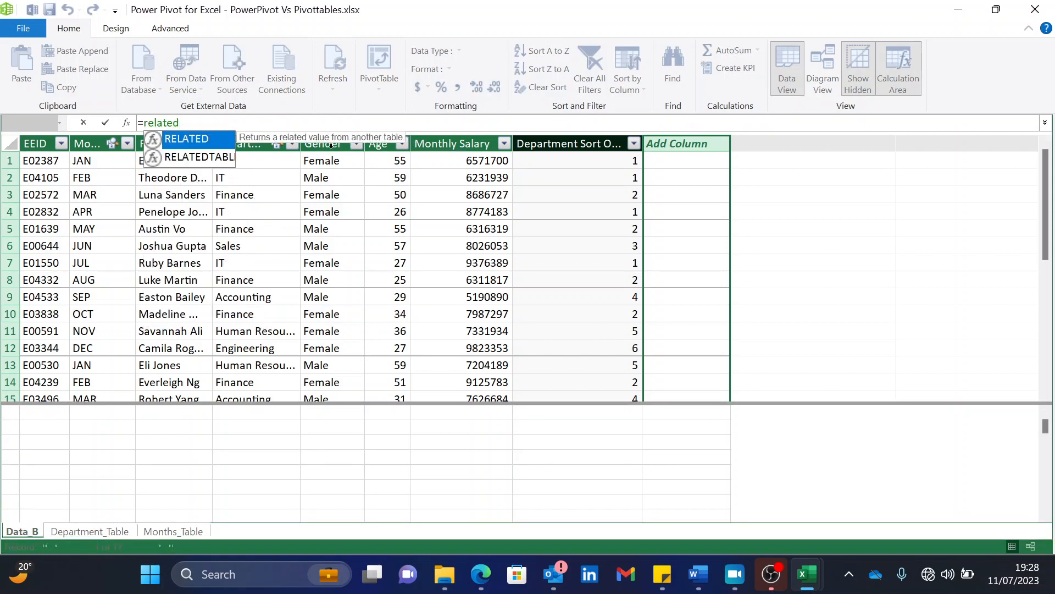
{"action": "double_click", "coordinate": [197, 140]}
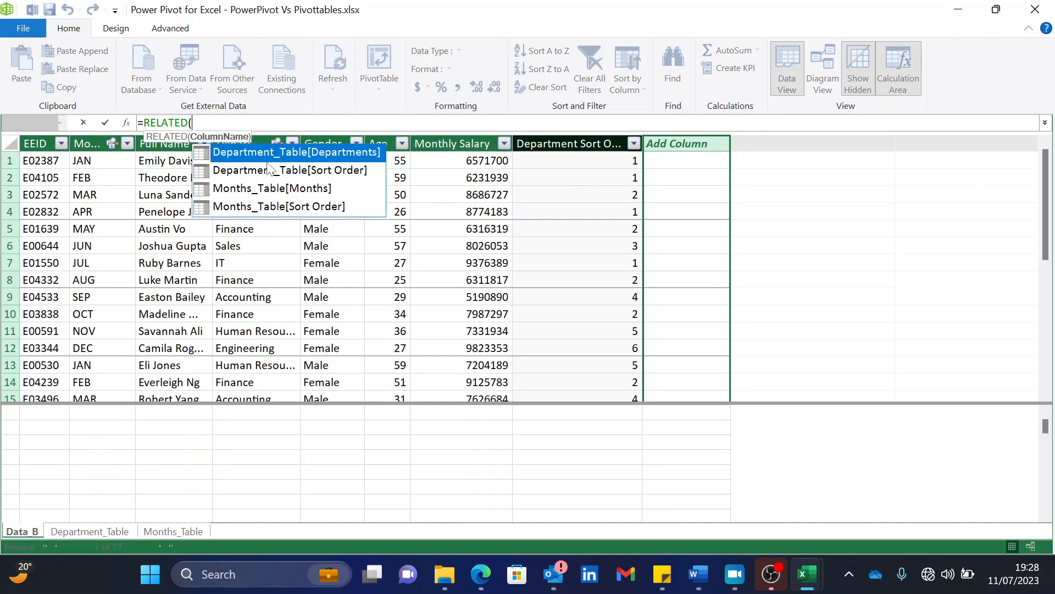
{"action": "double_click", "coordinate": [266, 206]}
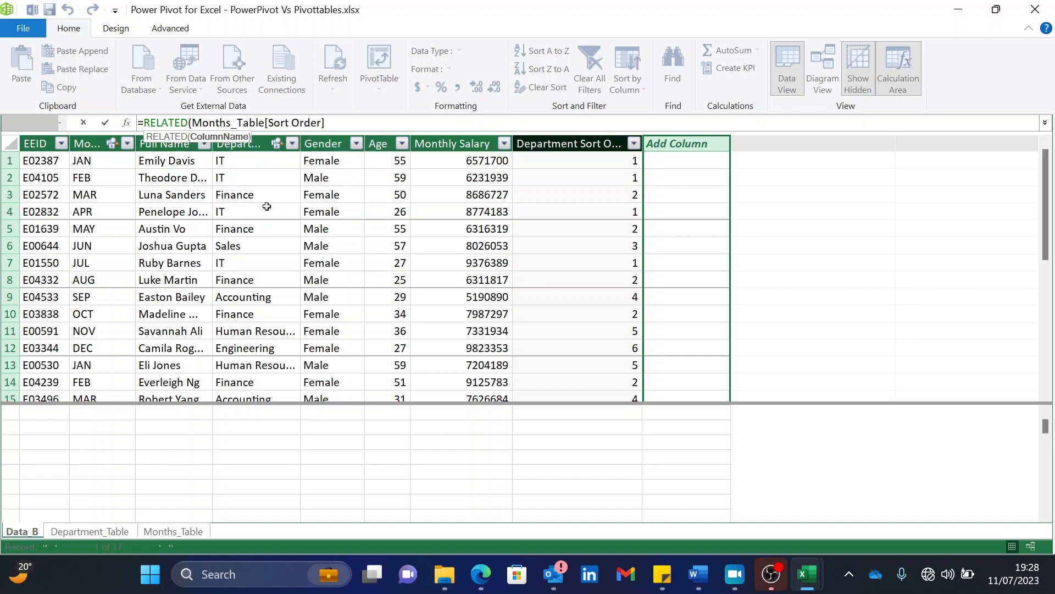
{"action": "type", "text": ")"}
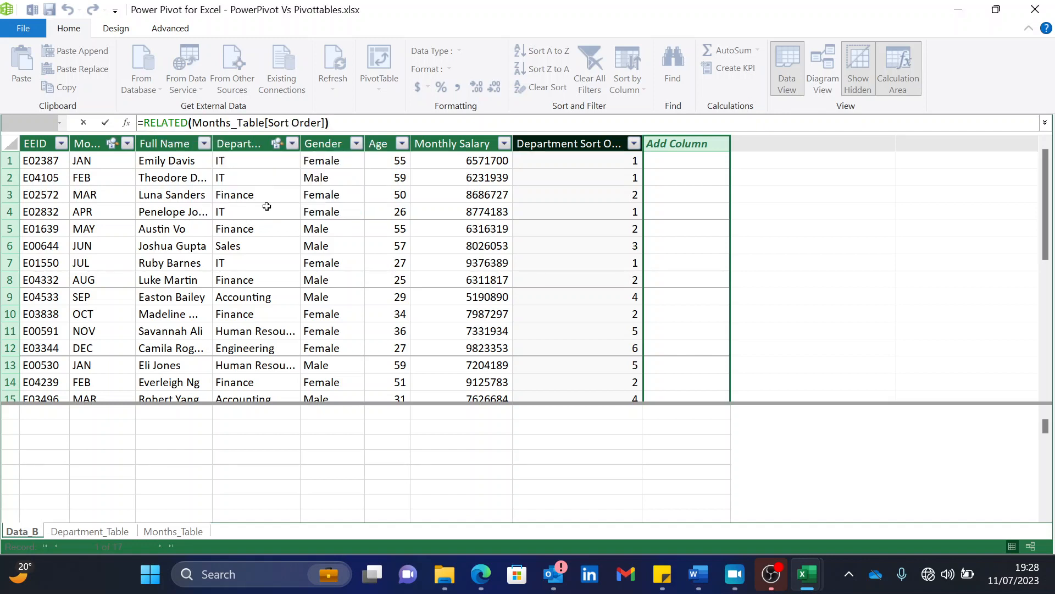
{"action": "key", "text": "Return"}
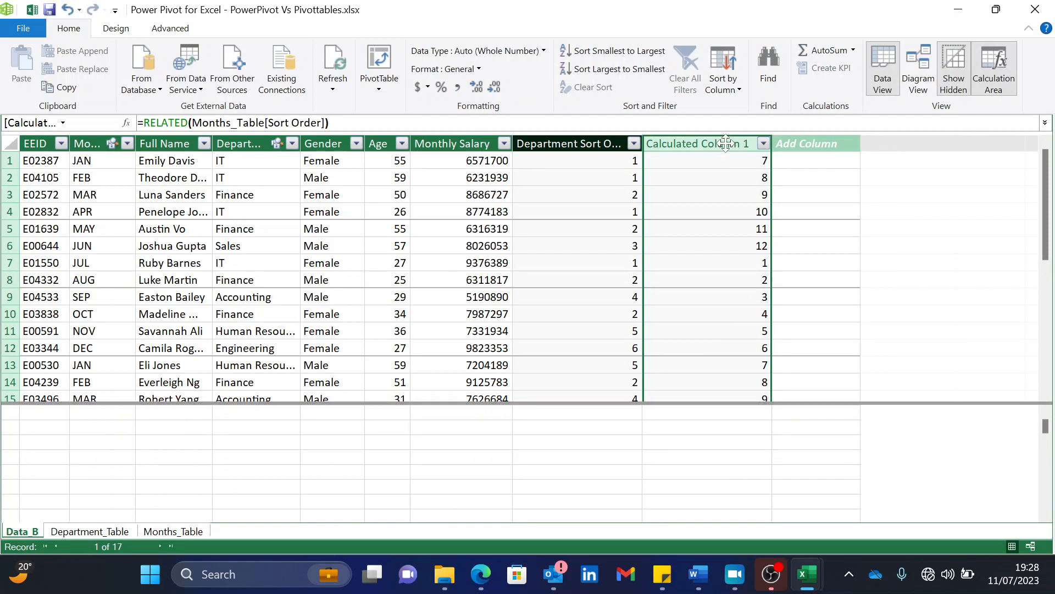
Step: Rename the calculated column holding the month order in Data_B as Months Sort Order
{"action": "double_click", "coordinate": [727, 143]}
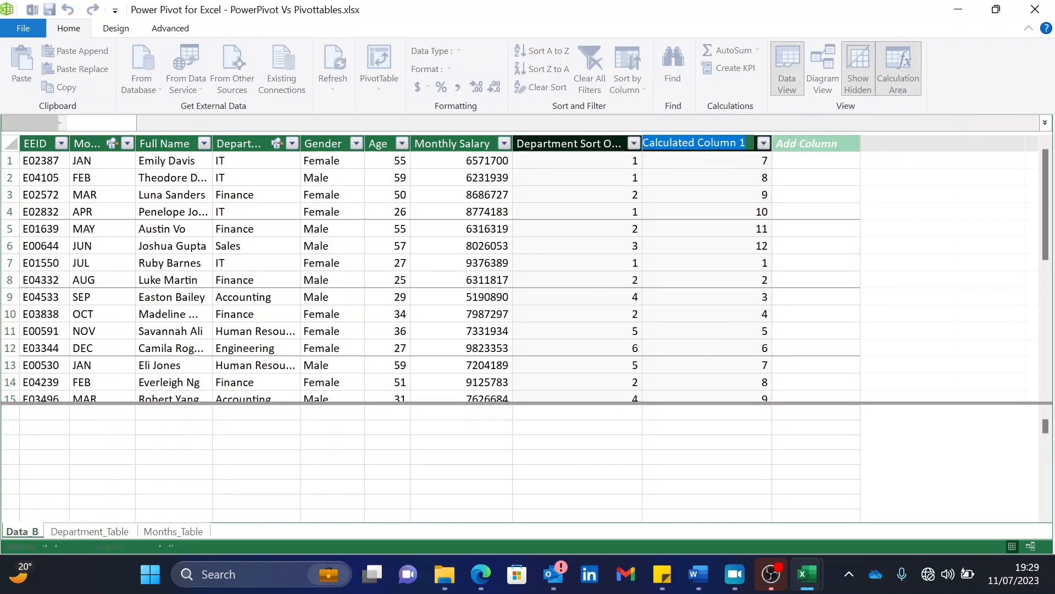
{"action": "type", "text": "Months"}
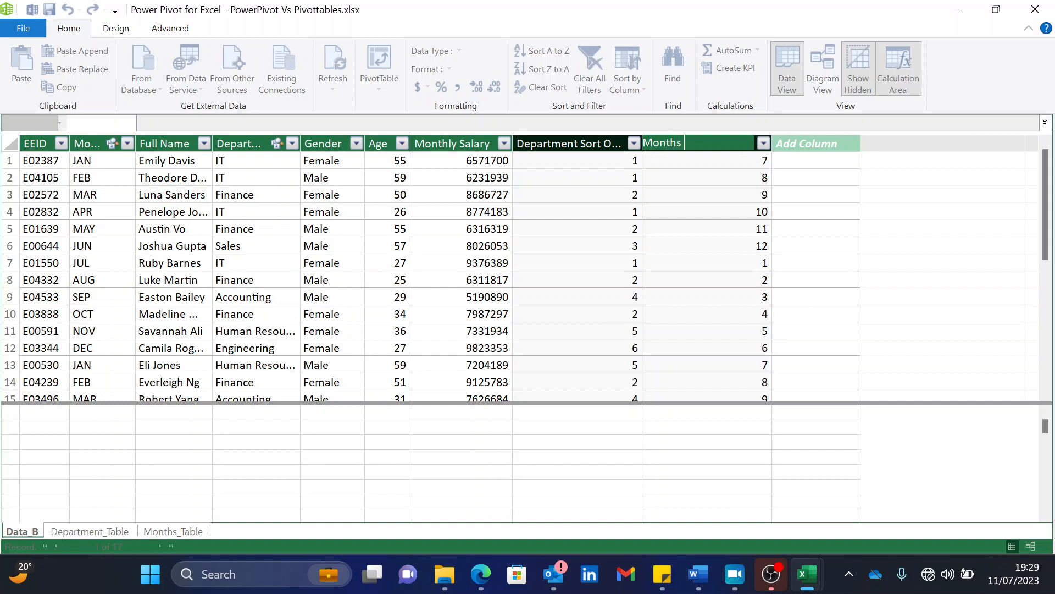
{"action": "type", "text": " Sort Order"}
{"action": "key", "text": "Return"}
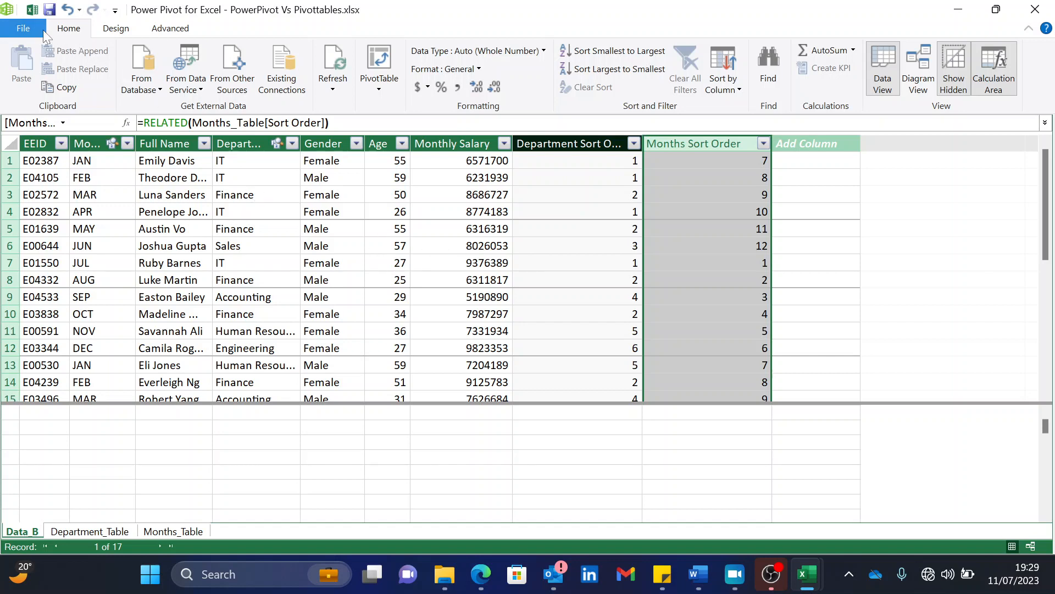
Step: Return to the Excel workbook and open the POWER PIVOT sheet
{"action": "left_click", "coordinate": [32, 10]}
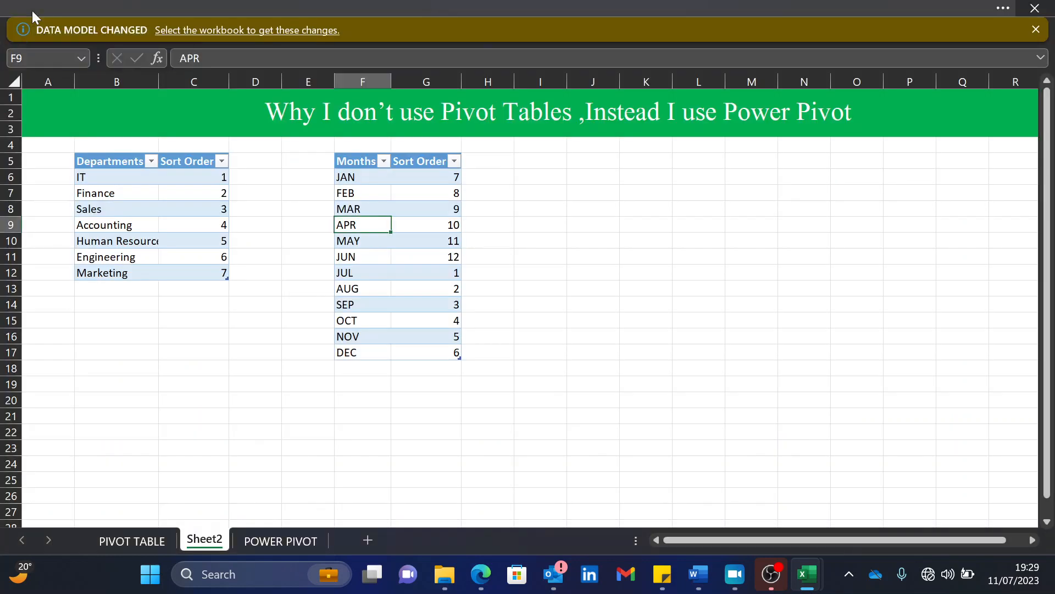
{"action": "left_click", "coordinate": [273, 543]}
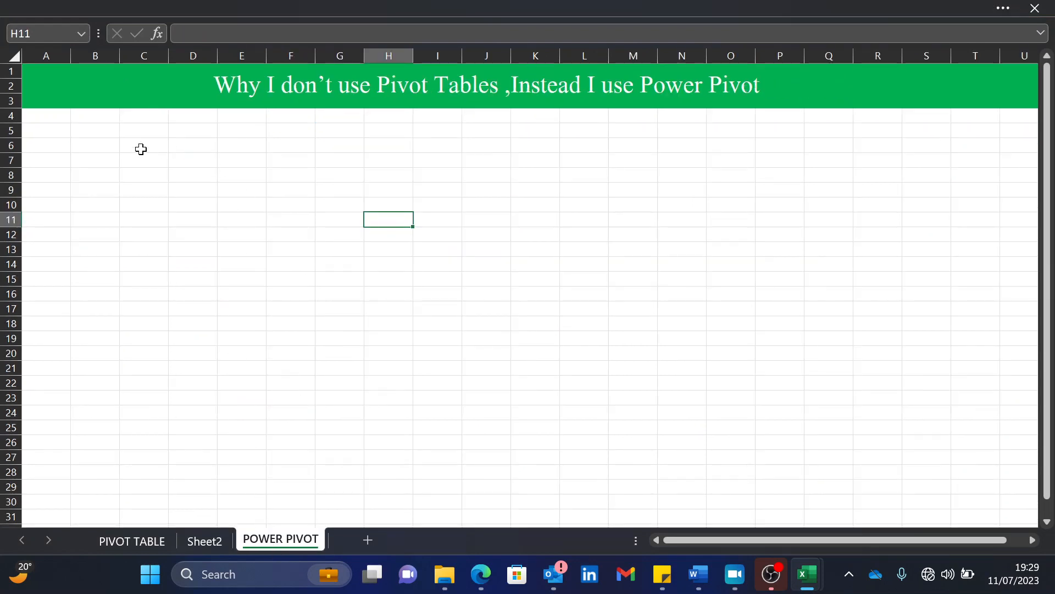
Step: Insert a PivotTable from the data model at cell K6 of the POWER PIVOT sheet
{"action": "left_click", "coordinate": [541, 144]}
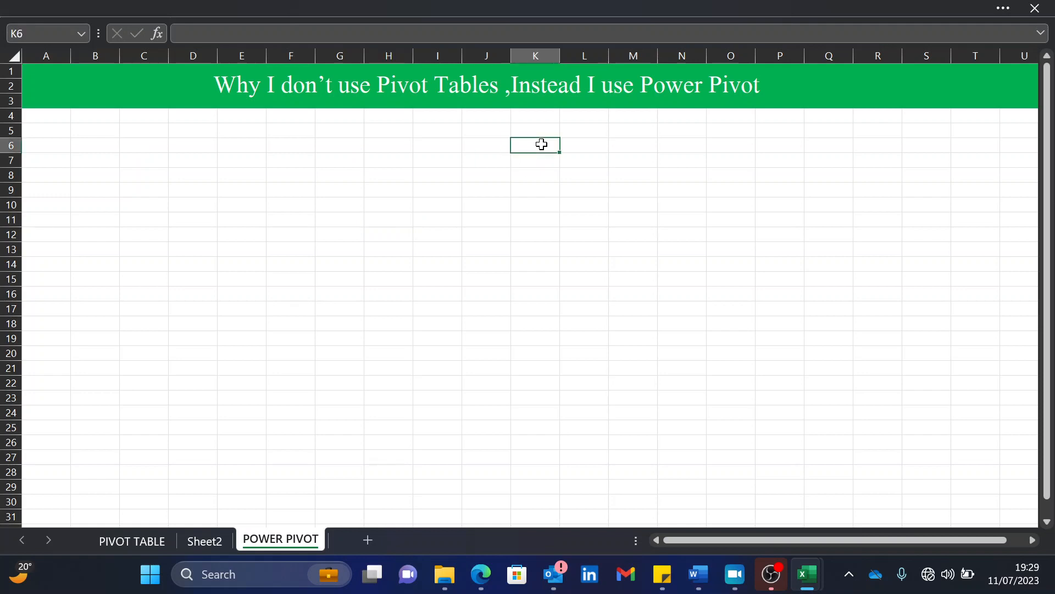
{"action": "left_click", "coordinate": [1003, 10]}
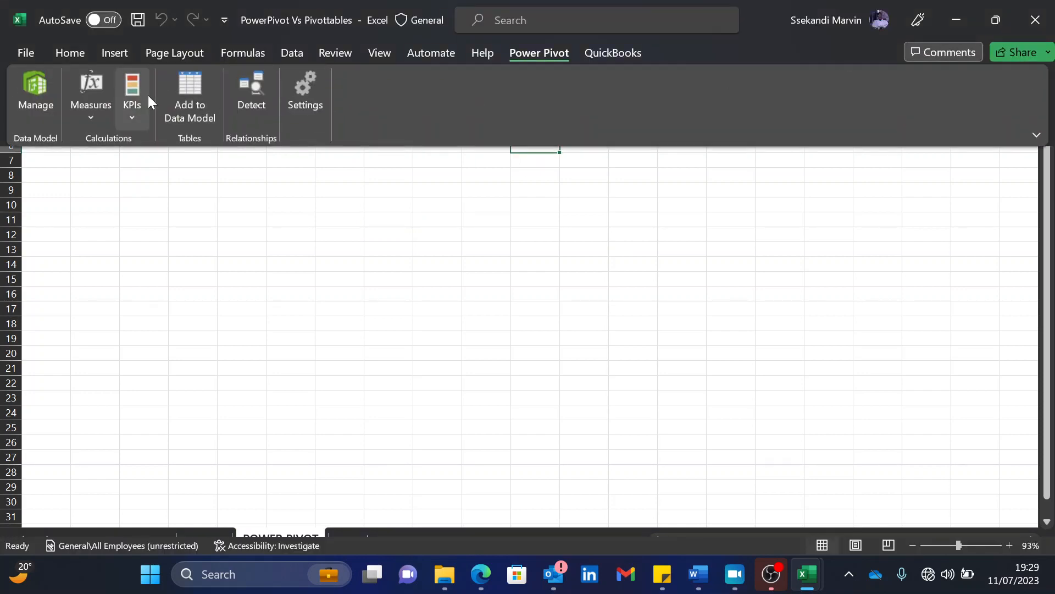
{"action": "left_click", "coordinate": [118, 52]}
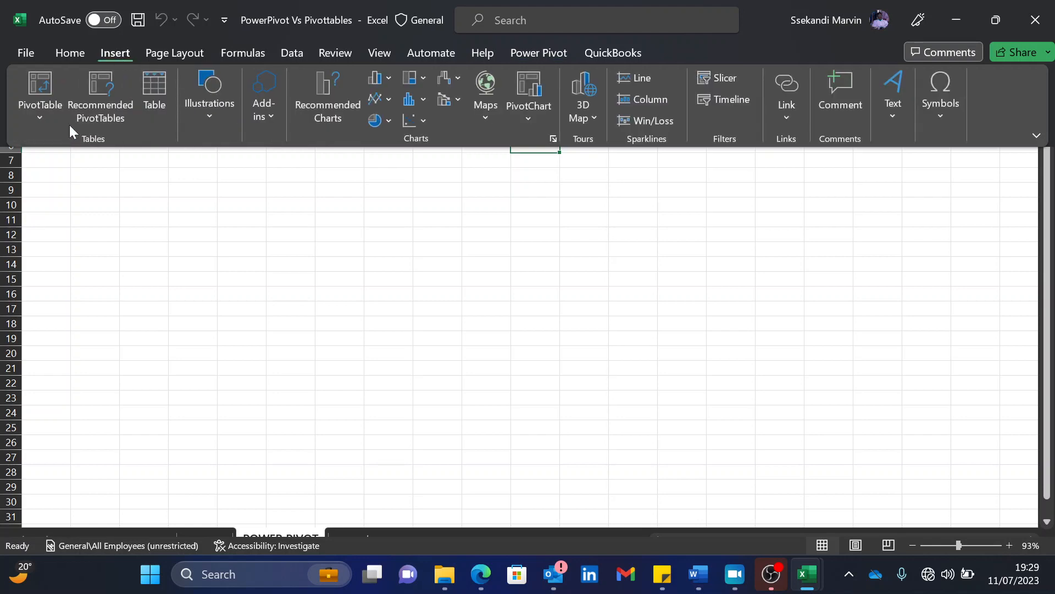
{"action": "left_click", "coordinate": [39, 122]}
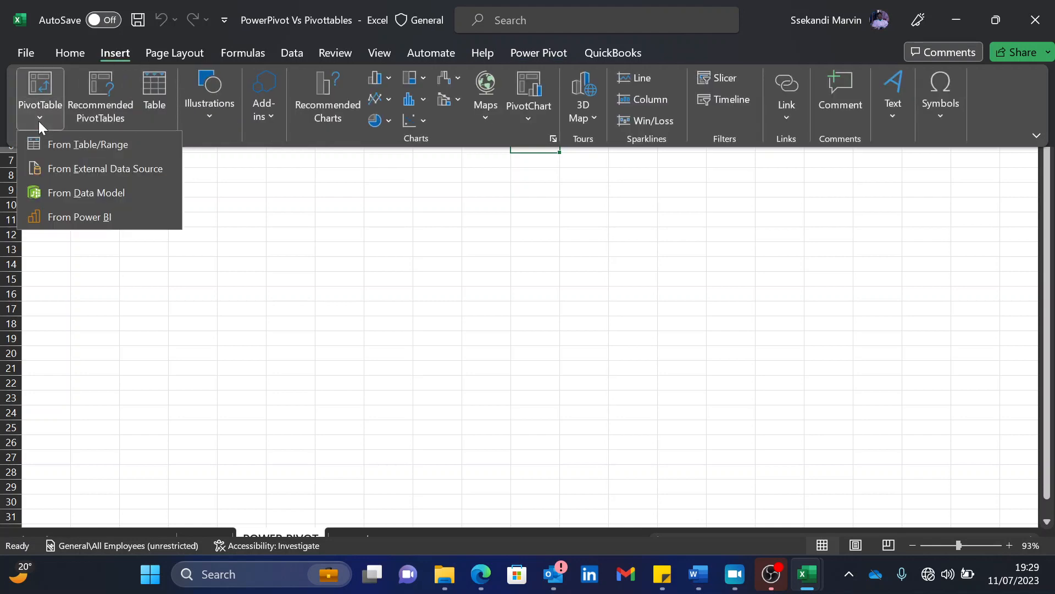
{"action": "left_click", "coordinate": [91, 192]}
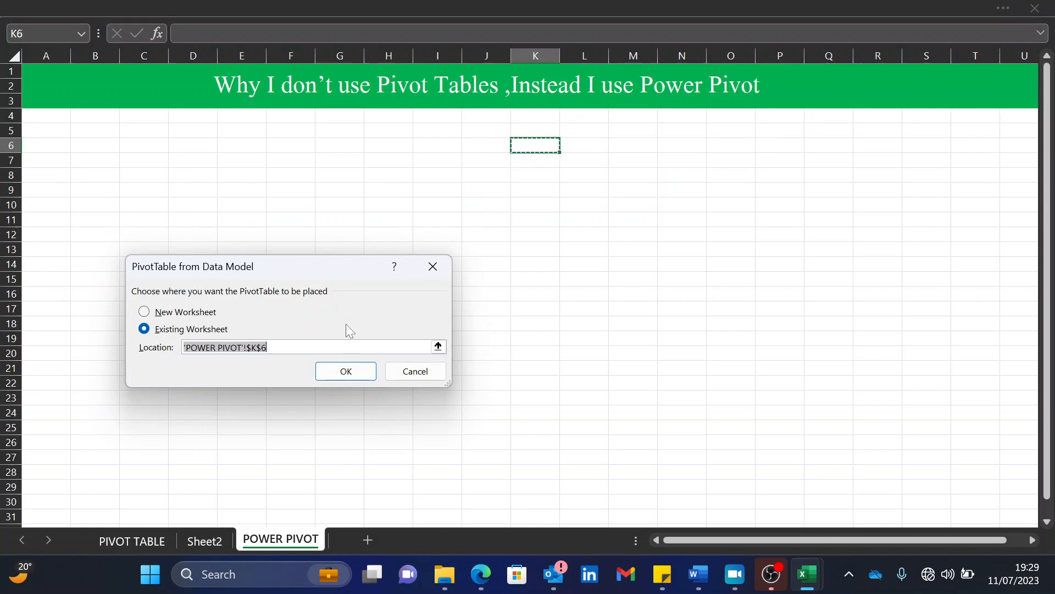
{"action": "left_click", "coordinate": [349, 372]}
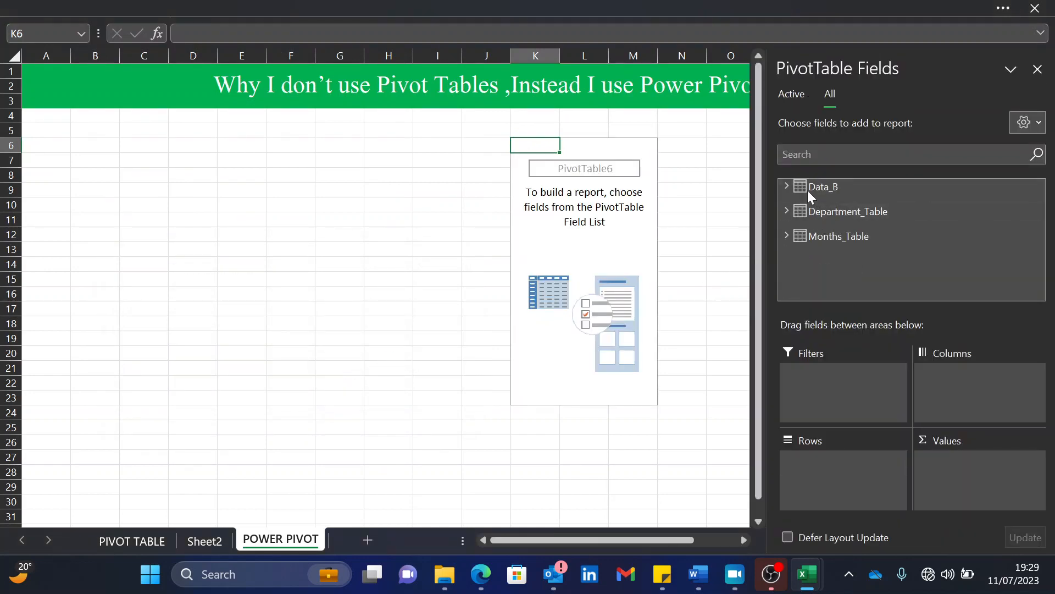
Step: Lay out the new PivotTable with Department from Data_B as rows and the sum of Monthly Salary as values
{"action": "left_click", "coordinate": [787, 187]}
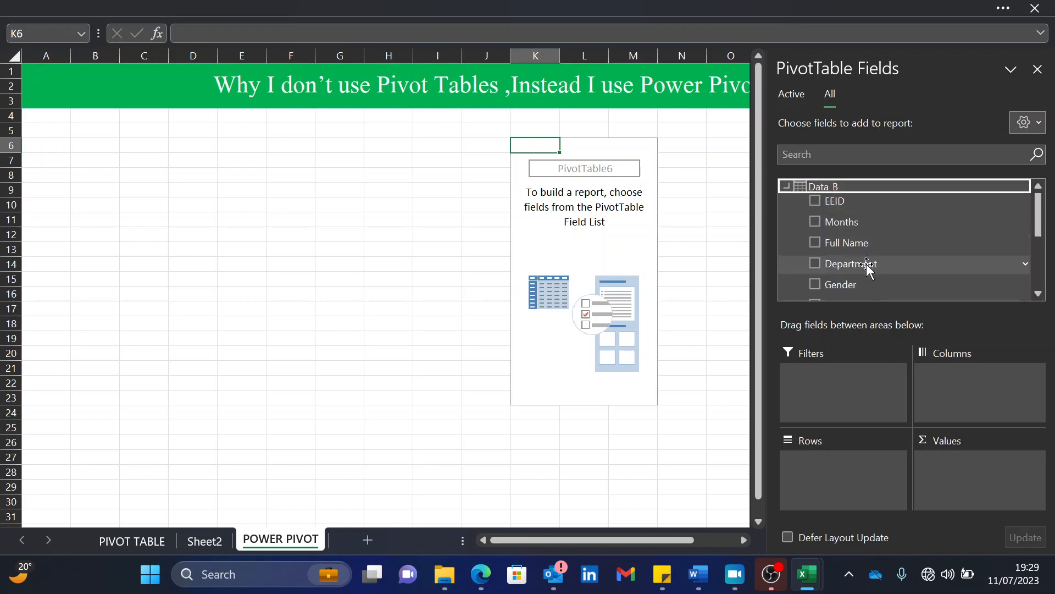
{"action": "left_click_drag", "start_coordinate": [867, 267], "coordinate": [845, 467]}
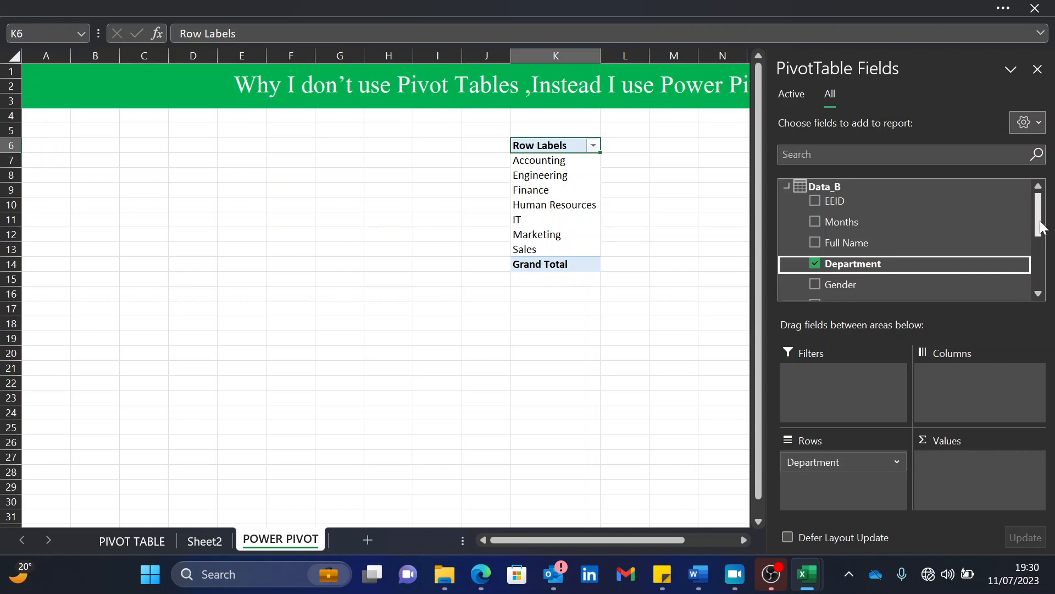
{"action": "left_click_drag", "start_coordinate": [1041, 227], "coordinate": [1042, 259]}
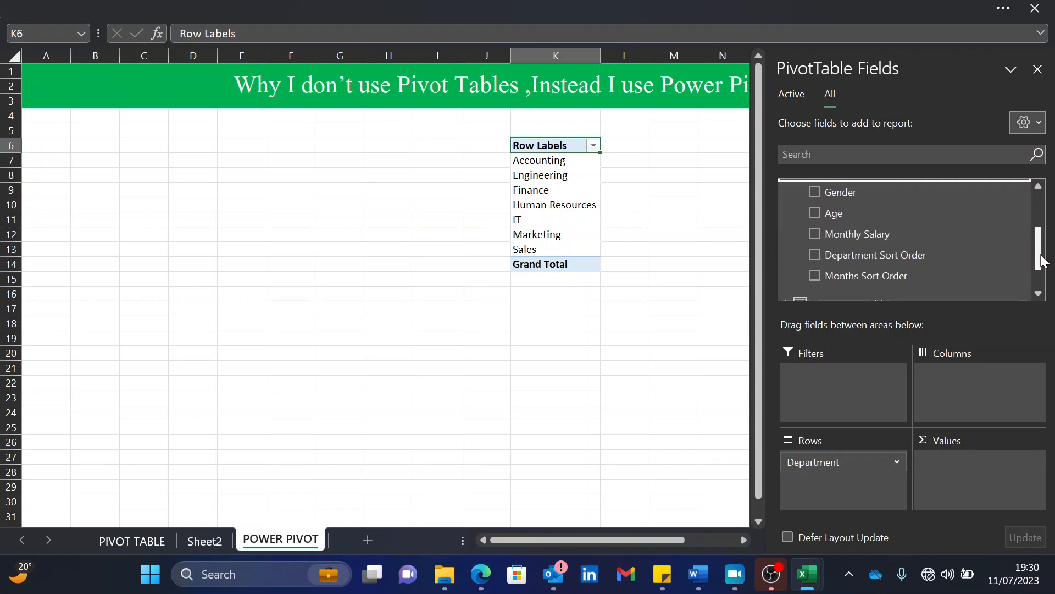
{"action": "left_click_drag", "start_coordinate": [889, 233], "coordinate": [971, 459]}
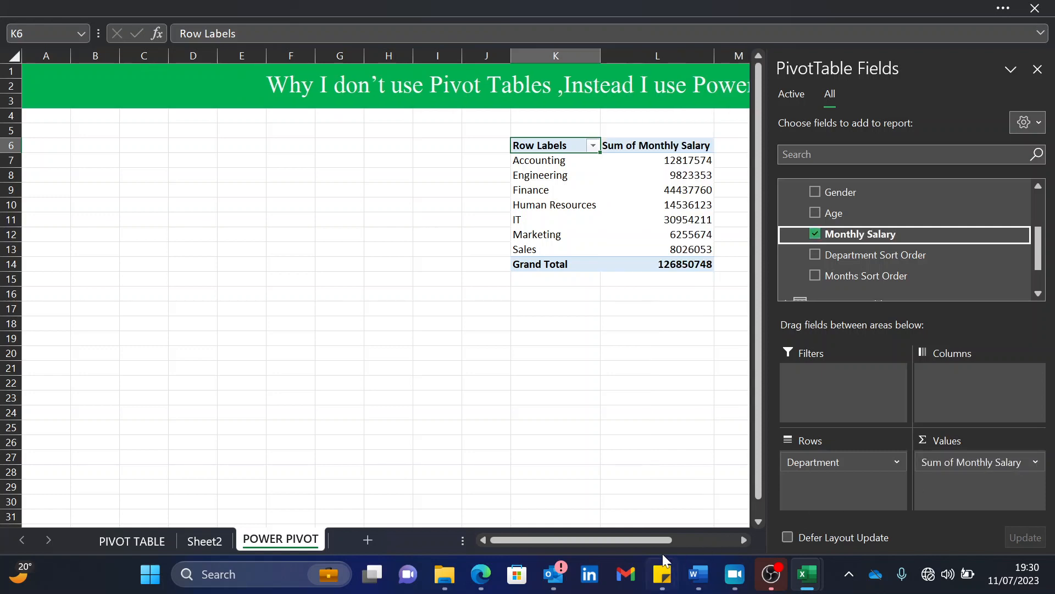
{"action": "left_click_drag", "start_coordinate": [646, 541], "coordinate": [683, 539]}
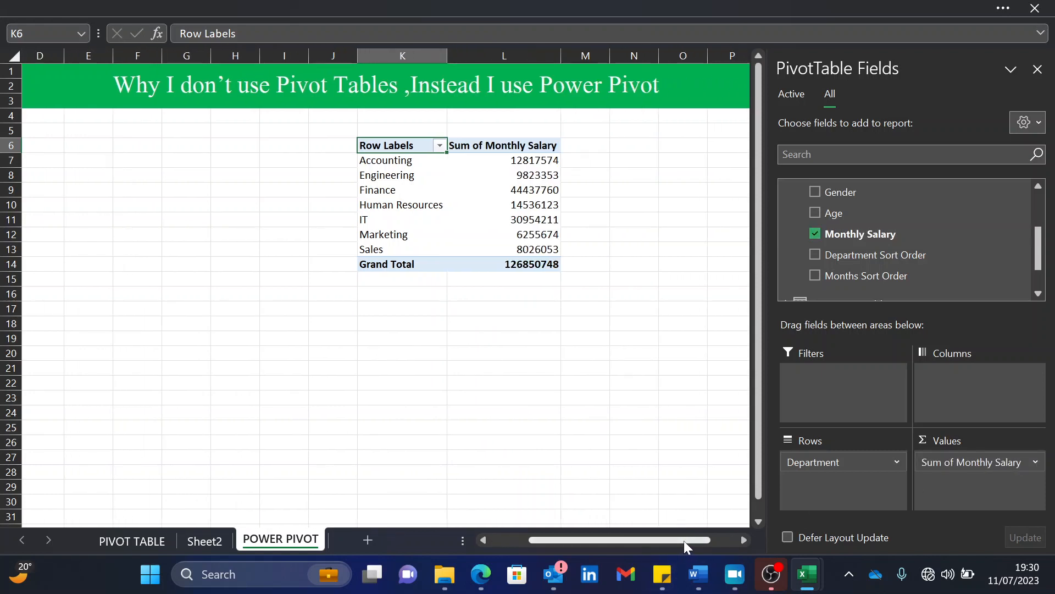
Step: Switch to the Power Pivot window and set the Department column of Data_B to sort by Department Sort Order
{"action": "left_click", "coordinate": [403, 162]}
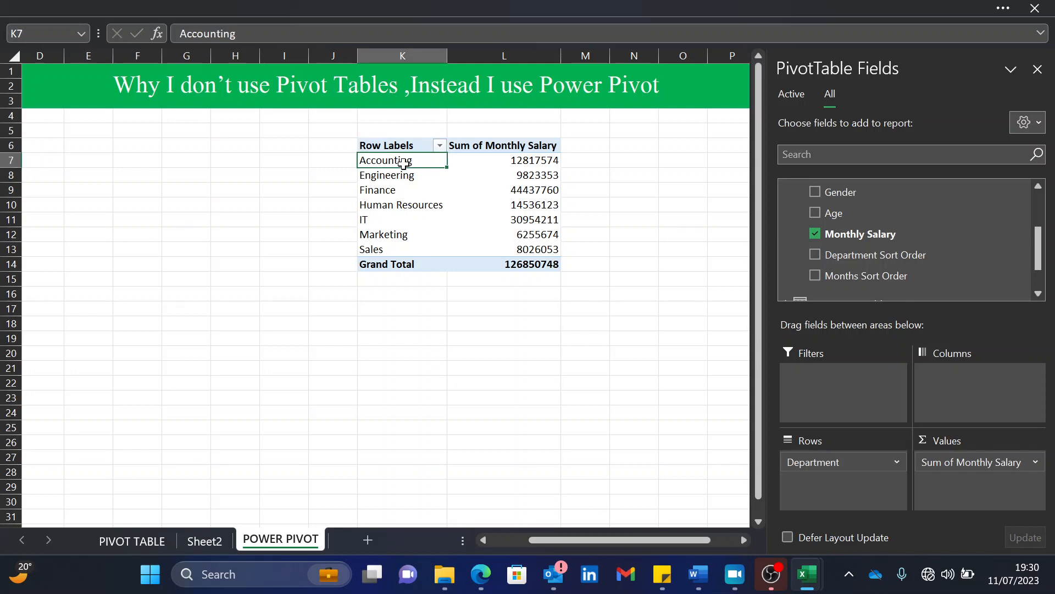
{"action": "left_click", "coordinate": [1005, 8]}
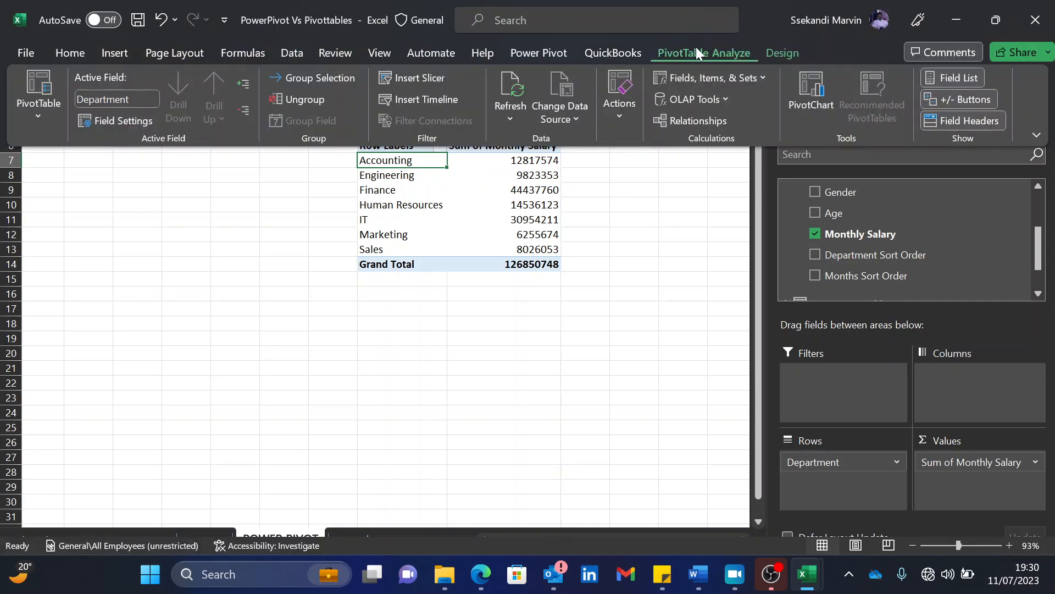
{"action": "left_click", "coordinate": [548, 50]}
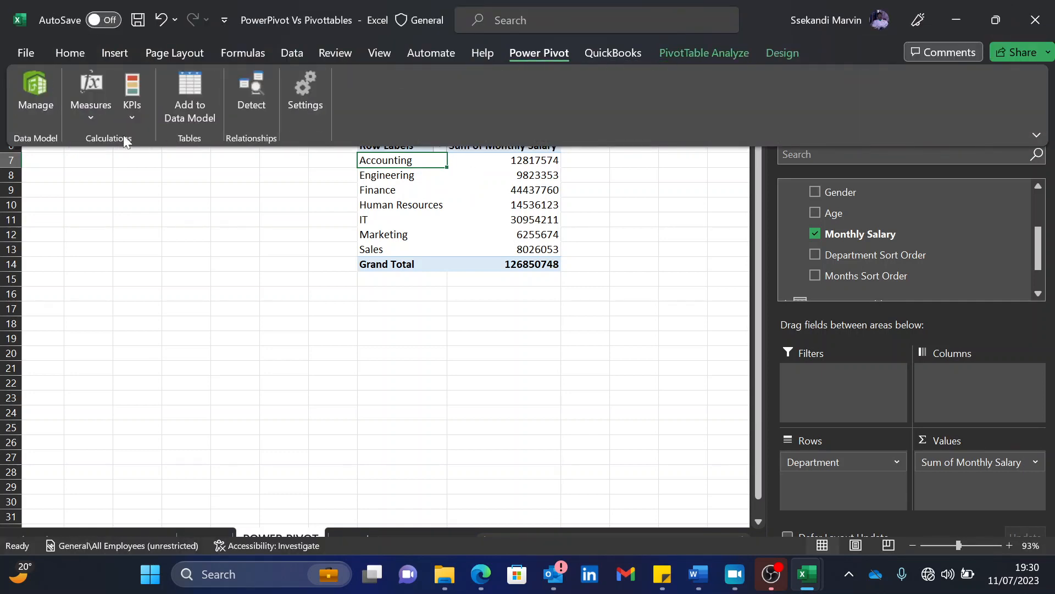
{"action": "left_click", "coordinate": [39, 107]}
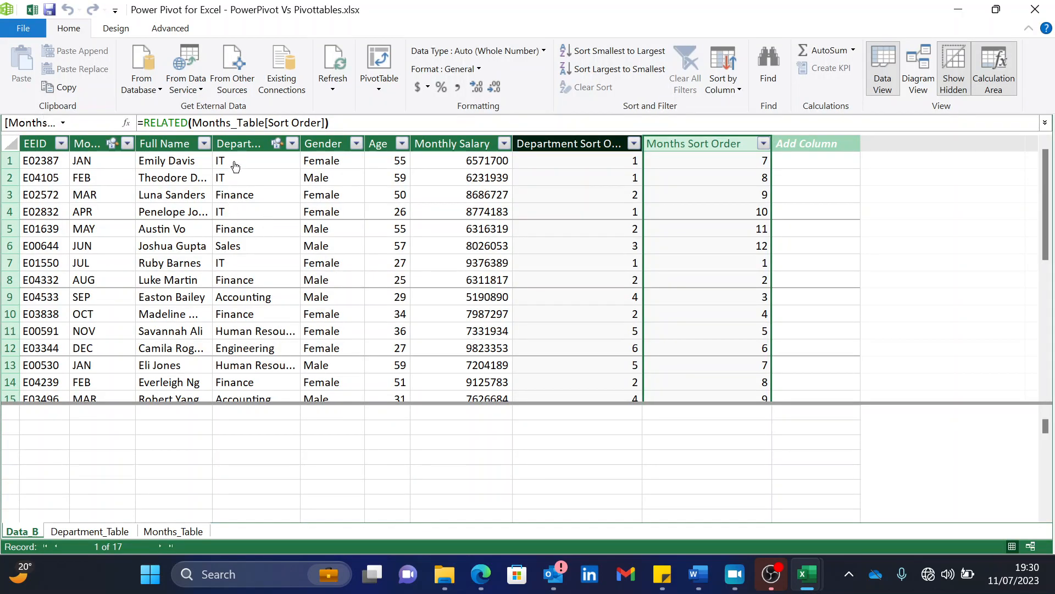
{"action": "left_click", "coordinate": [235, 139]}
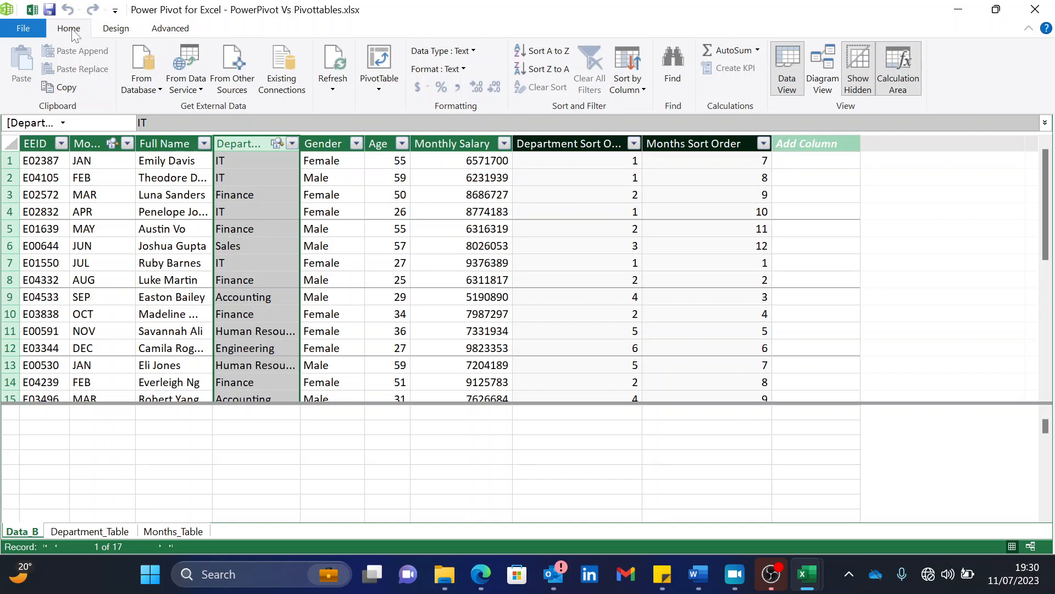
{"action": "left_click", "coordinate": [626, 87]}
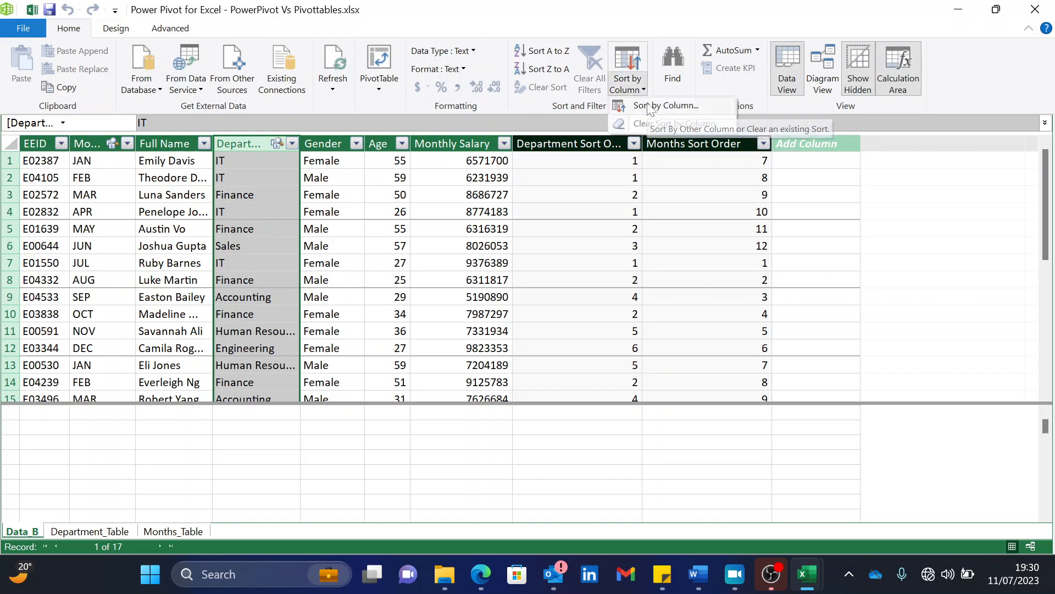
{"action": "left_click", "coordinate": [646, 105]}
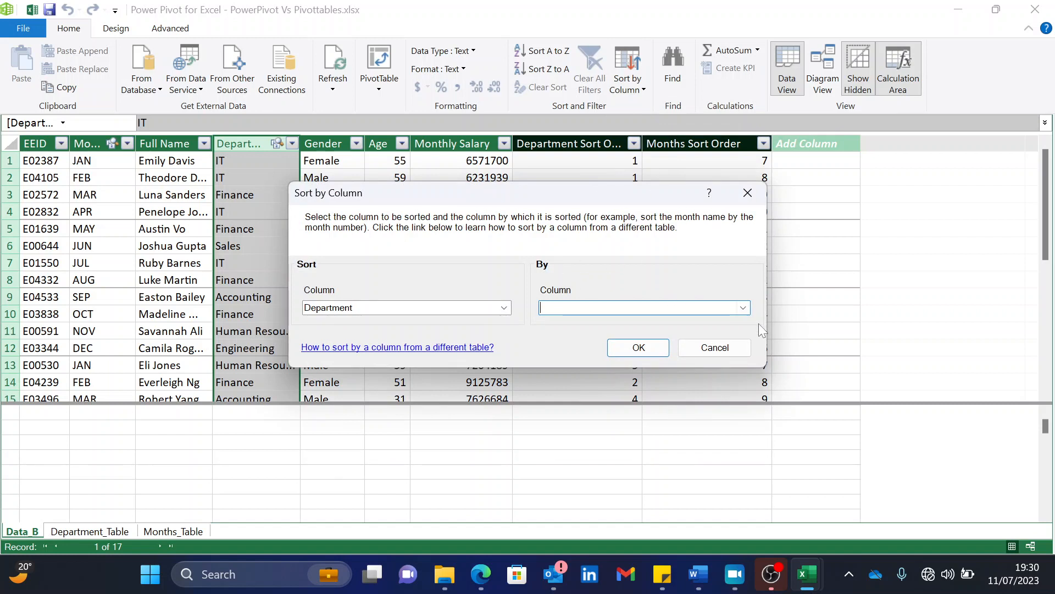
{"action": "left_click", "coordinate": [743, 308]}
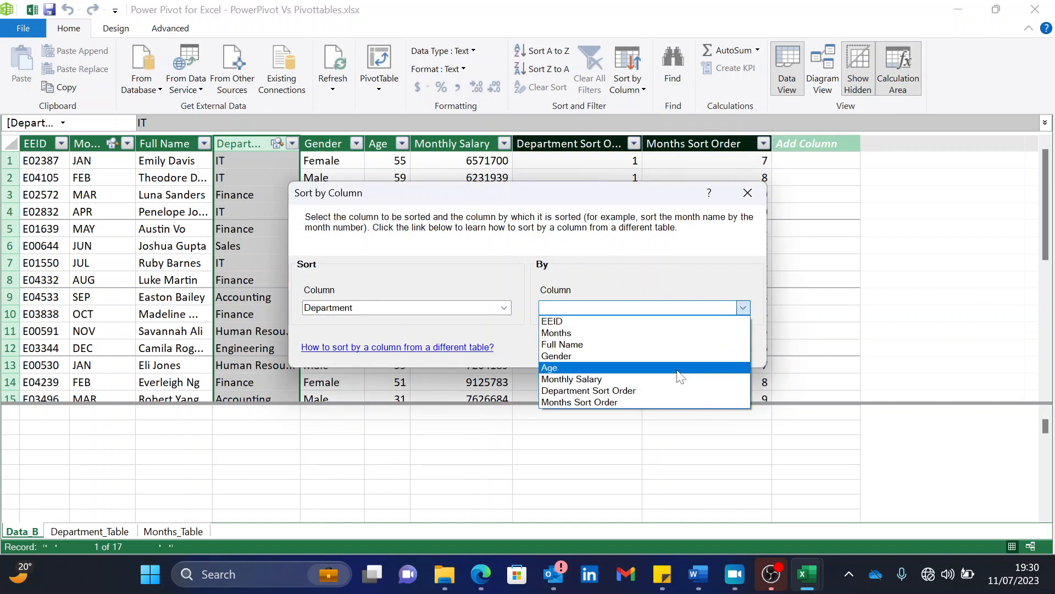
{"action": "left_click", "coordinate": [660, 390]}
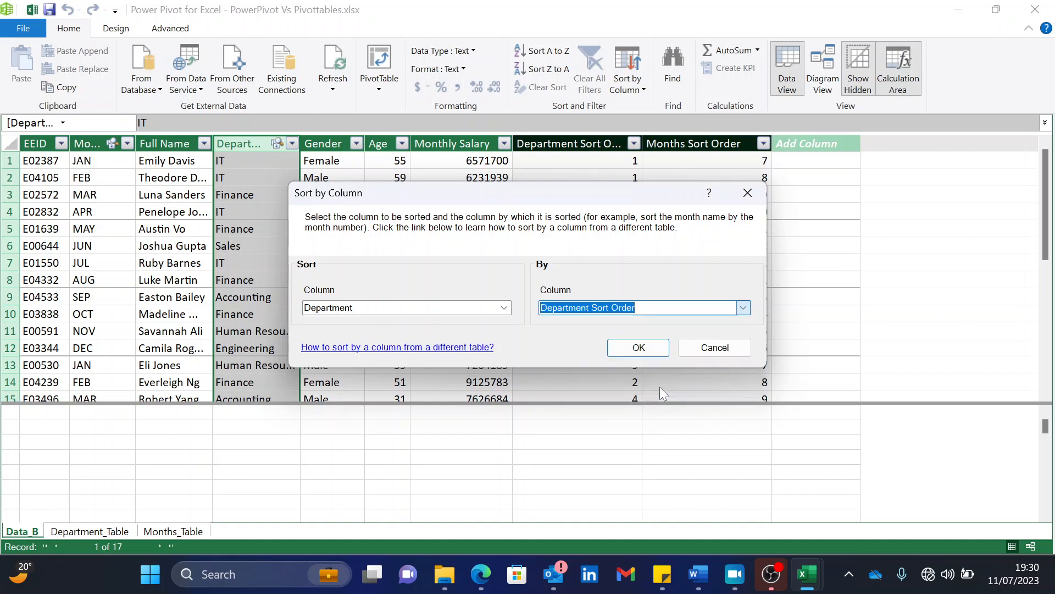
{"action": "left_click", "coordinate": [639, 348]}
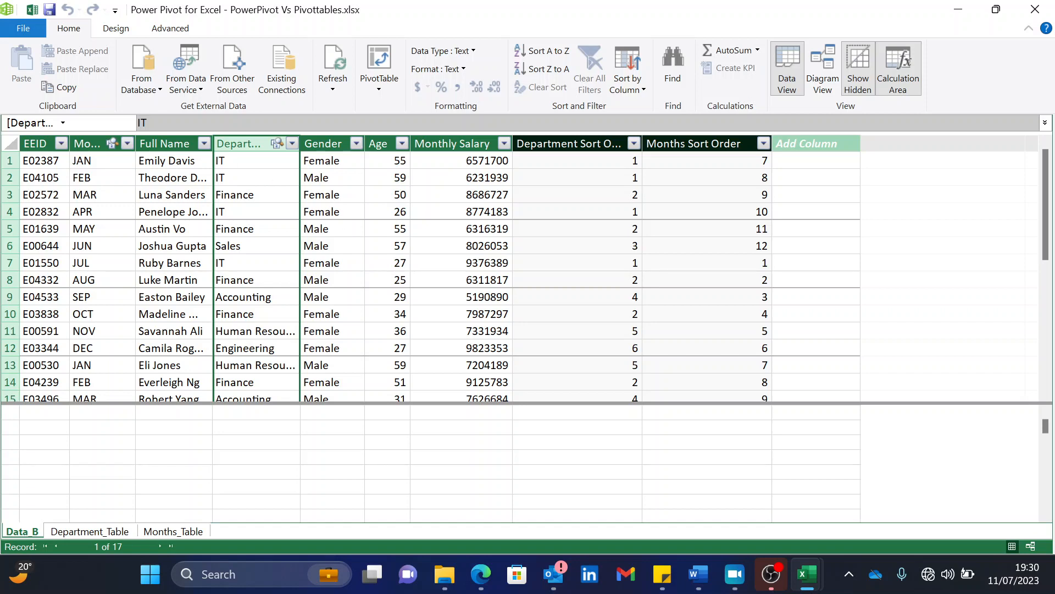
Step: Return to the Excel workbook and compare the PivotTable's department order with the Departments sort order table on Sheet2
{"action": "left_click", "coordinate": [33, 9]}
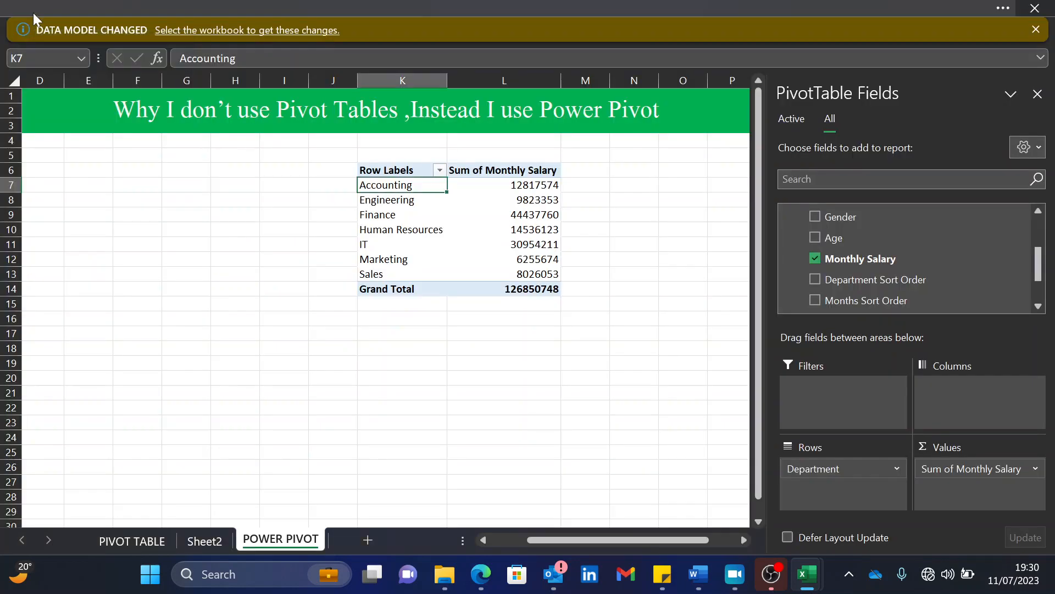
{"action": "mouse_move", "coordinate": [448, 223]}
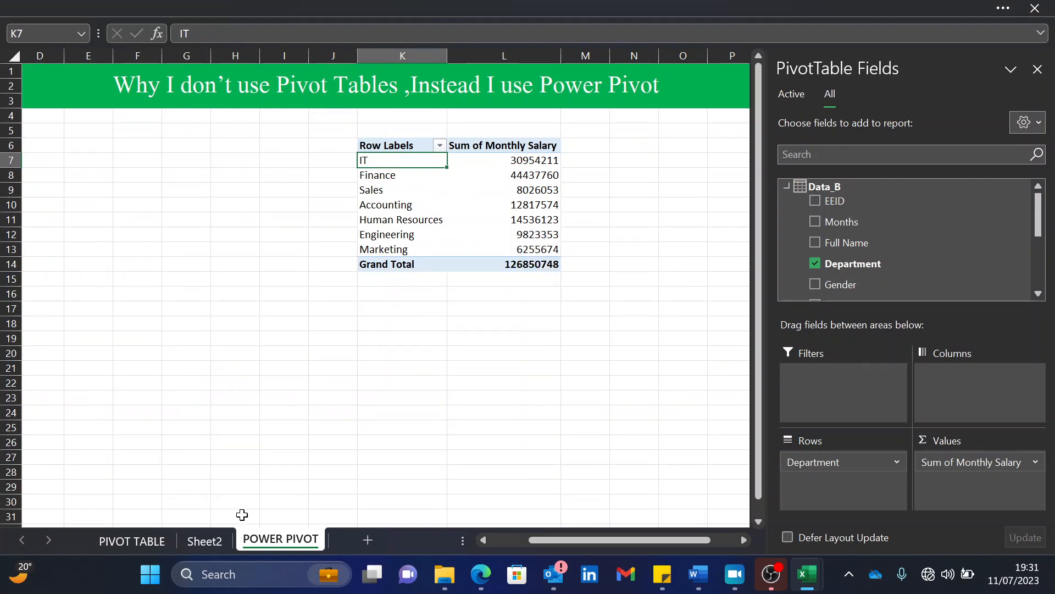
{"action": "left_click", "coordinate": [211, 547]}
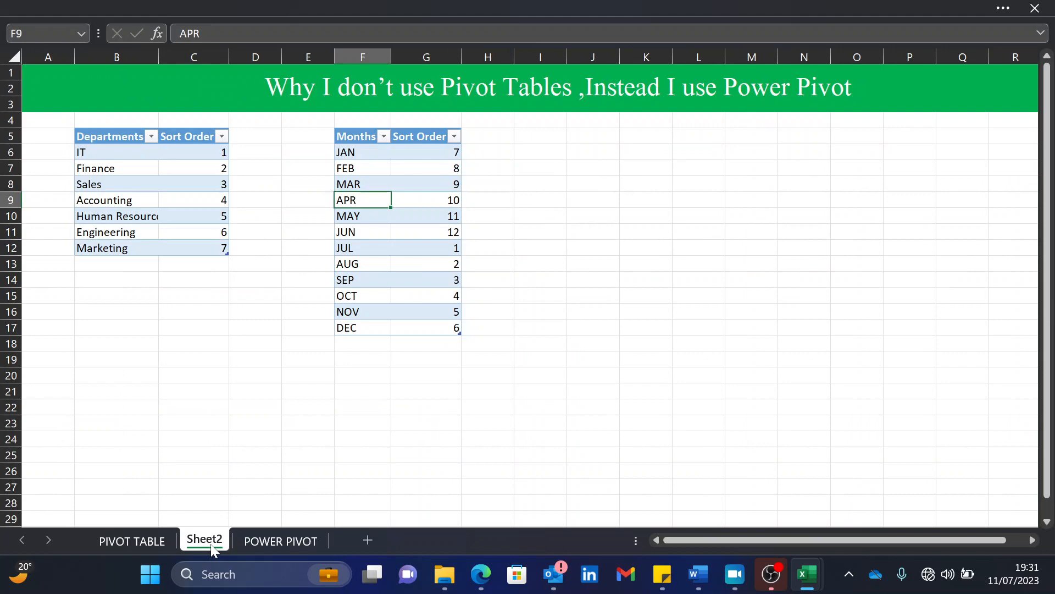
{"action": "left_click", "coordinate": [254, 546]}
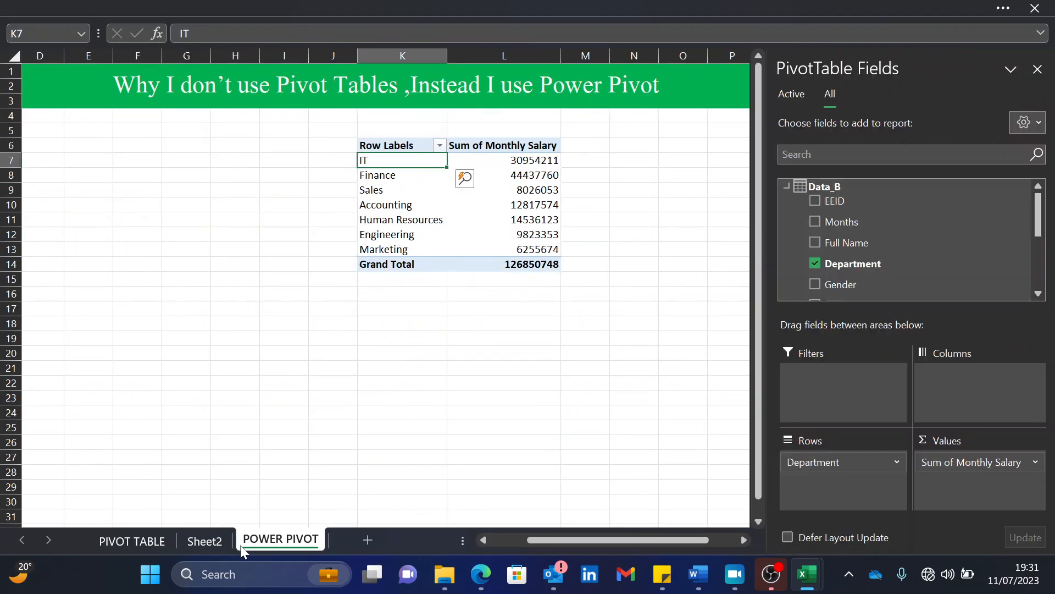
{"action": "left_click", "coordinate": [215, 548]}
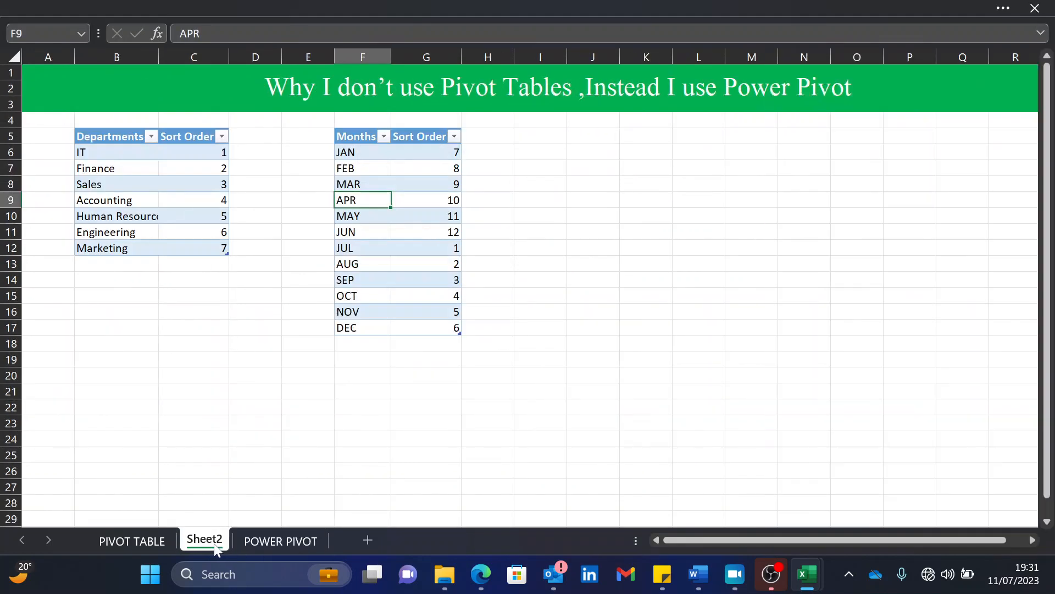
{"action": "left_click", "coordinate": [271, 545]}
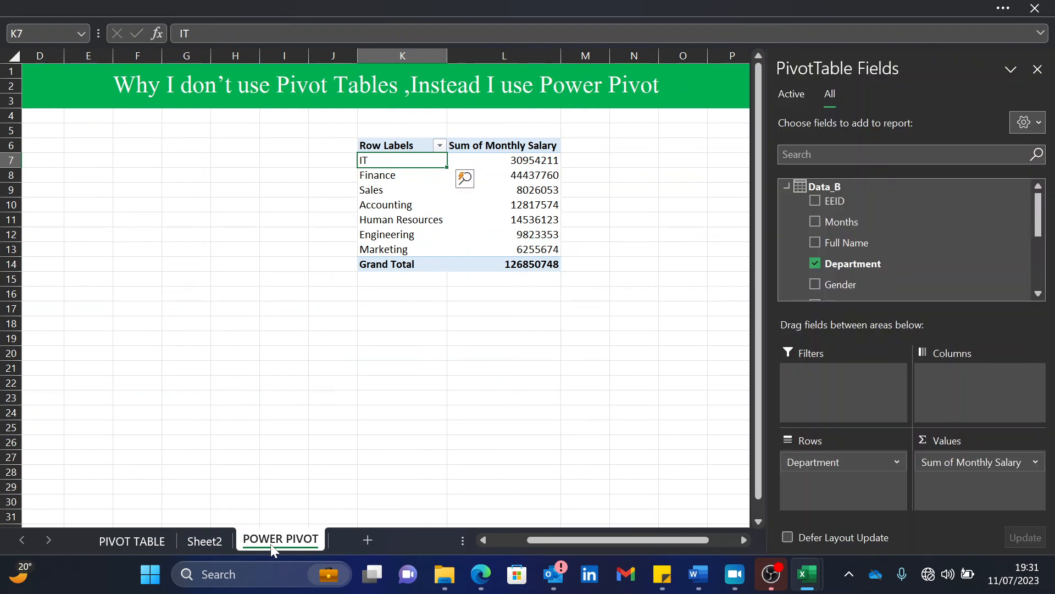
Step: Insert a second PivotTable from the data model at cell K18 of the POWER PIVOT sheet
{"action": "left_click", "coordinate": [376, 323]}
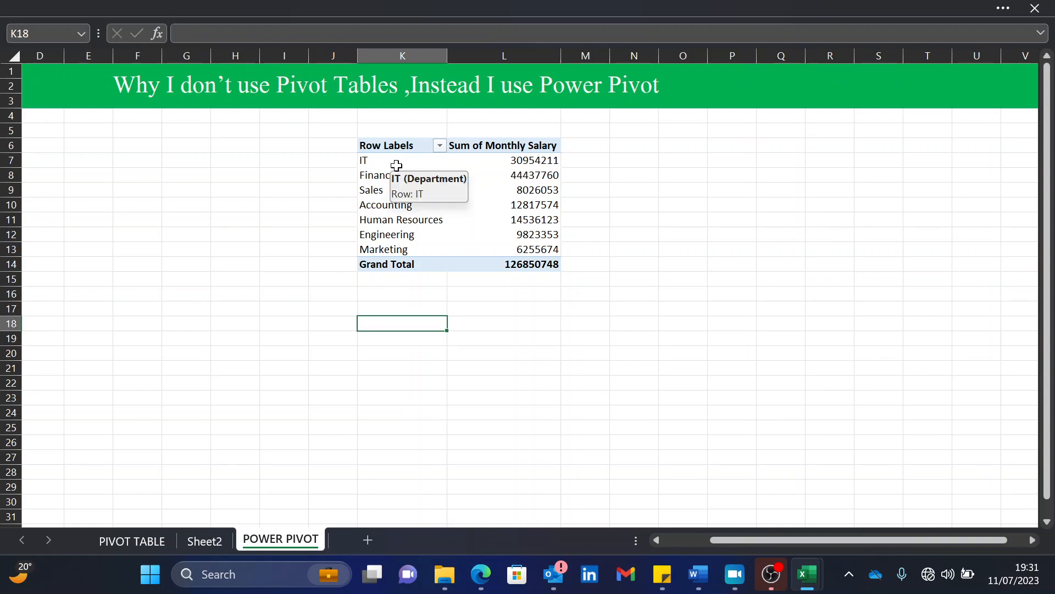
{"action": "left_click", "coordinate": [1004, 8]}
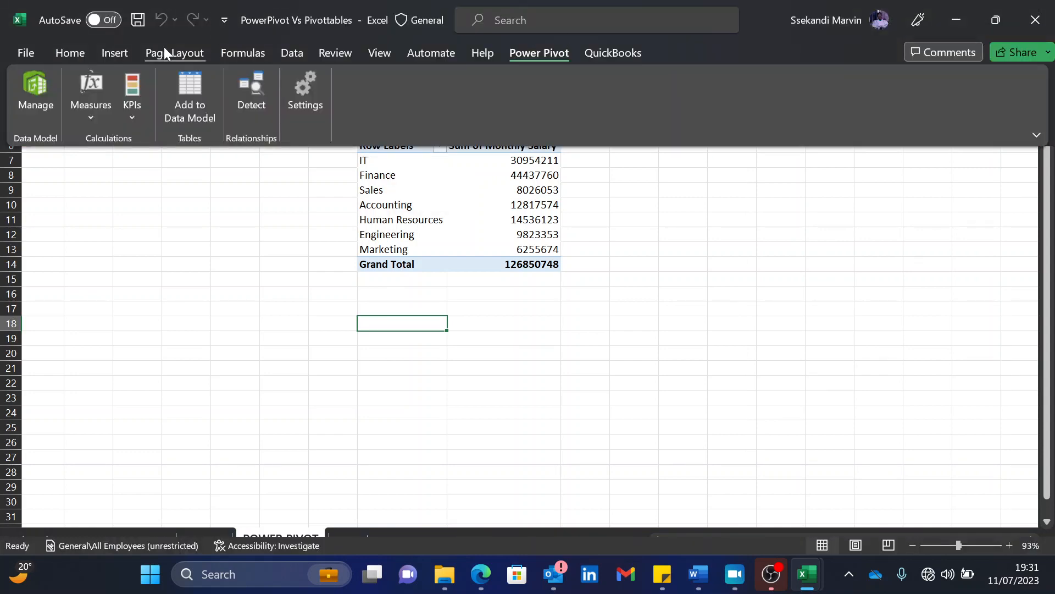
{"action": "left_click", "coordinate": [114, 55]}
{"action": "left_click", "coordinate": [49, 113]}
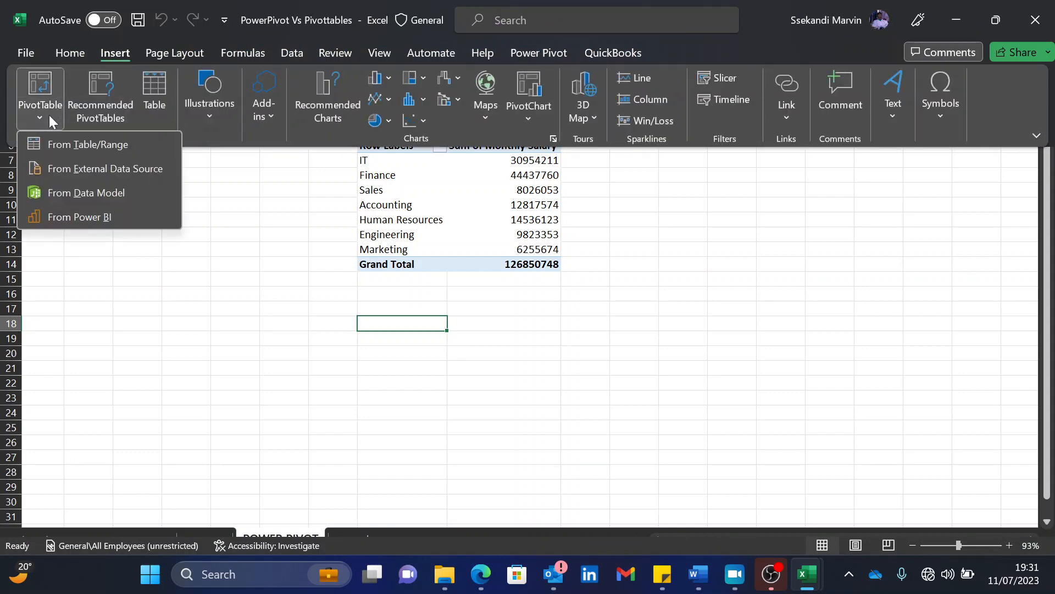
{"action": "left_click", "coordinate": [68, 188]}
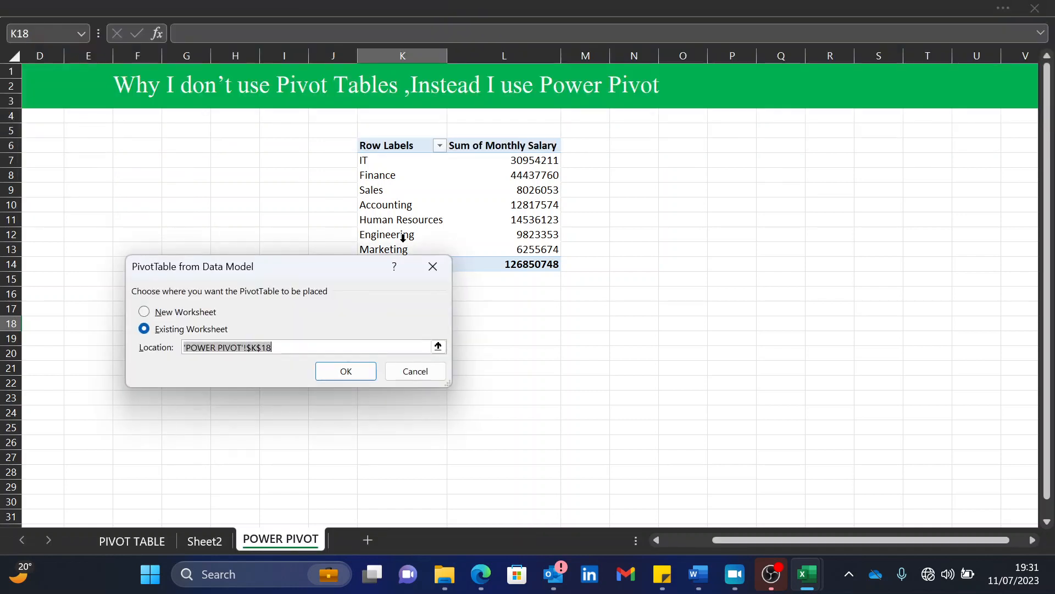
{"action": "left_click", "coordinate": [356, 376]}
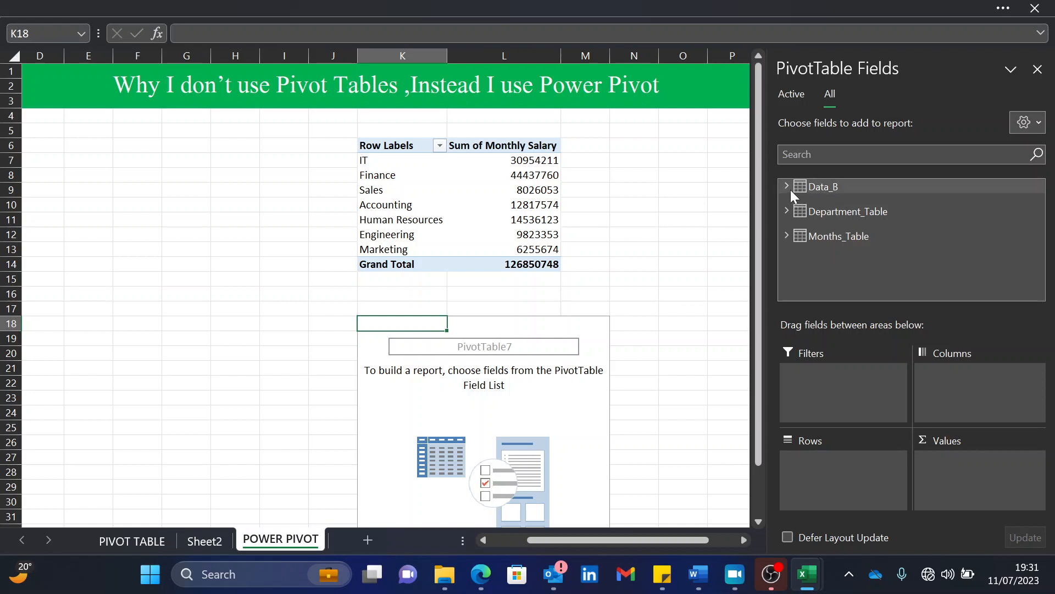
Step: Lay out the second PivotTable with Months from Data_B as rows and the sum of Monthly Salary as values
{"action": "left_click", "coordinate": [789, 189]}
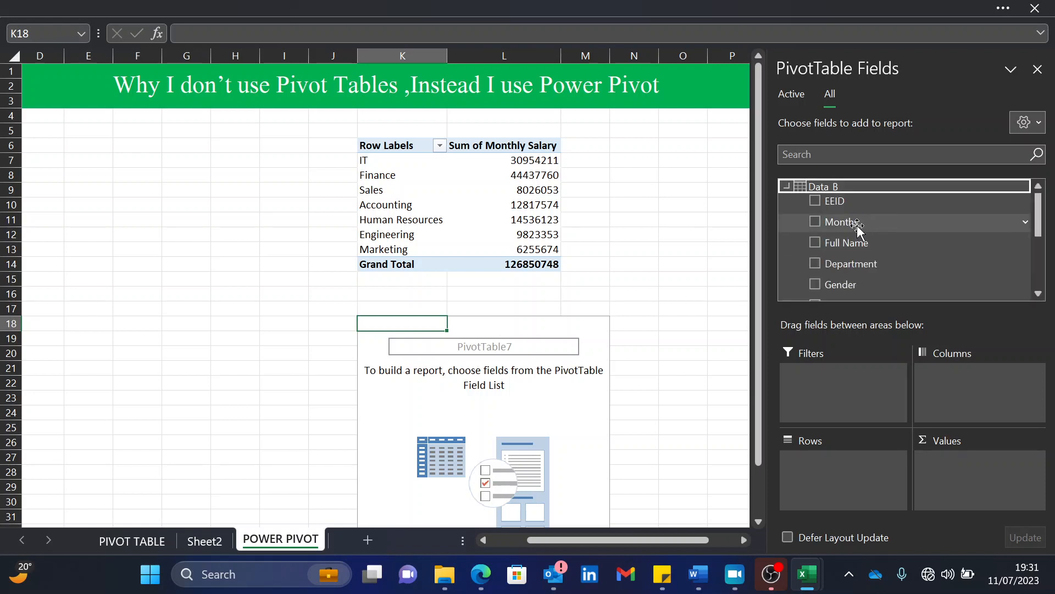
{"action": "left_click_drag", "start_coordinate": [856, 226], "coordinate": [849, 488]}
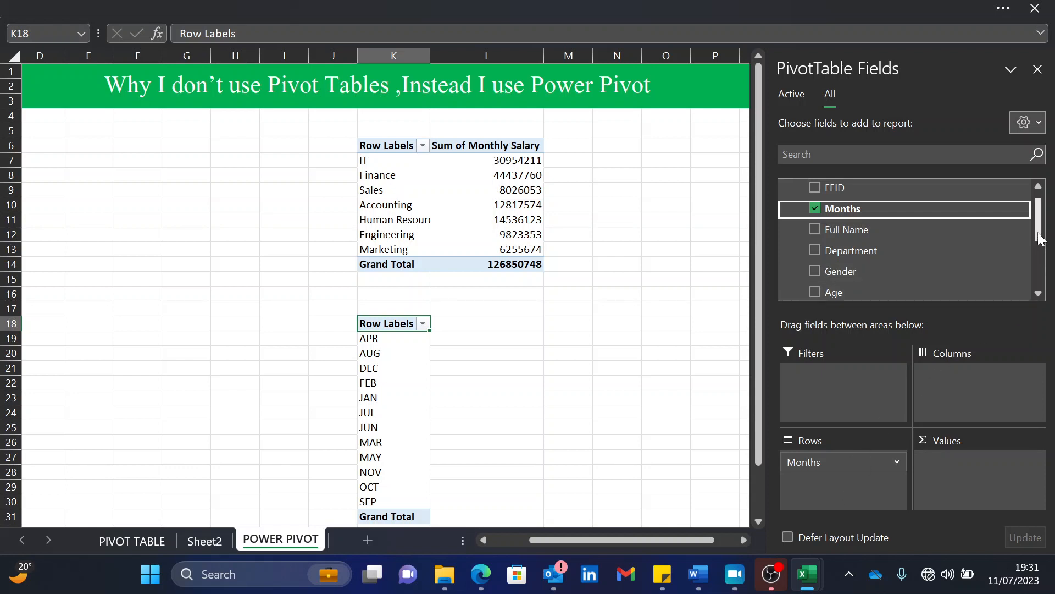
{"action": "left_click_drag", "start_coordinate": [1039, 237], "coordinate": [1039, 264]}
{"action": "left_click_drag", "start_coordinate": [874, 219], "coordinate": [962, 467]}
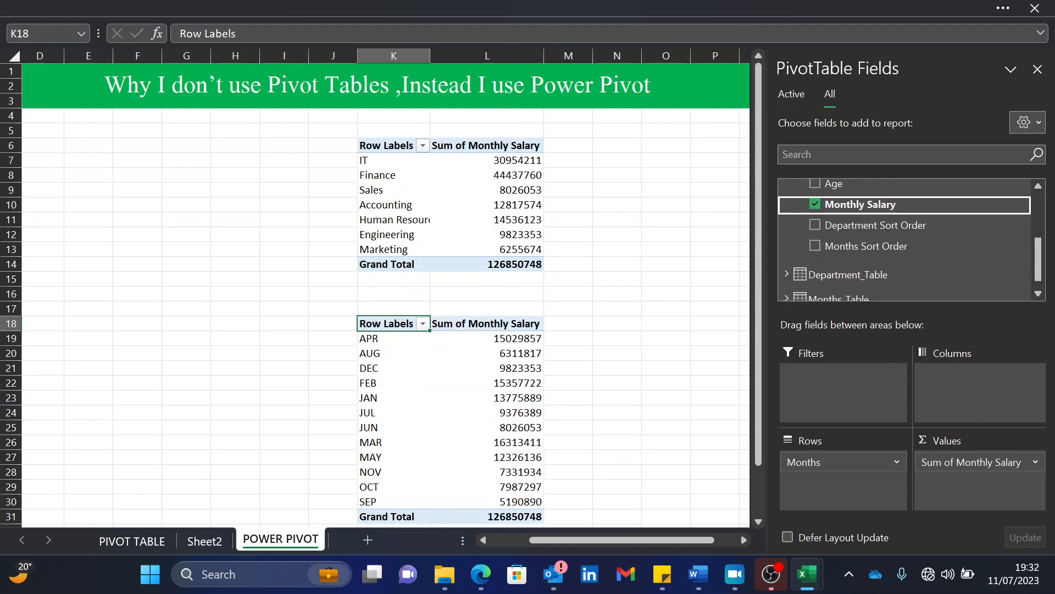
Step: Switch to the Power Pivot window and set the Months column of Data_B to sort by Months Sort Order
{"action": "left_click", "coordinate": [1004, 8]}
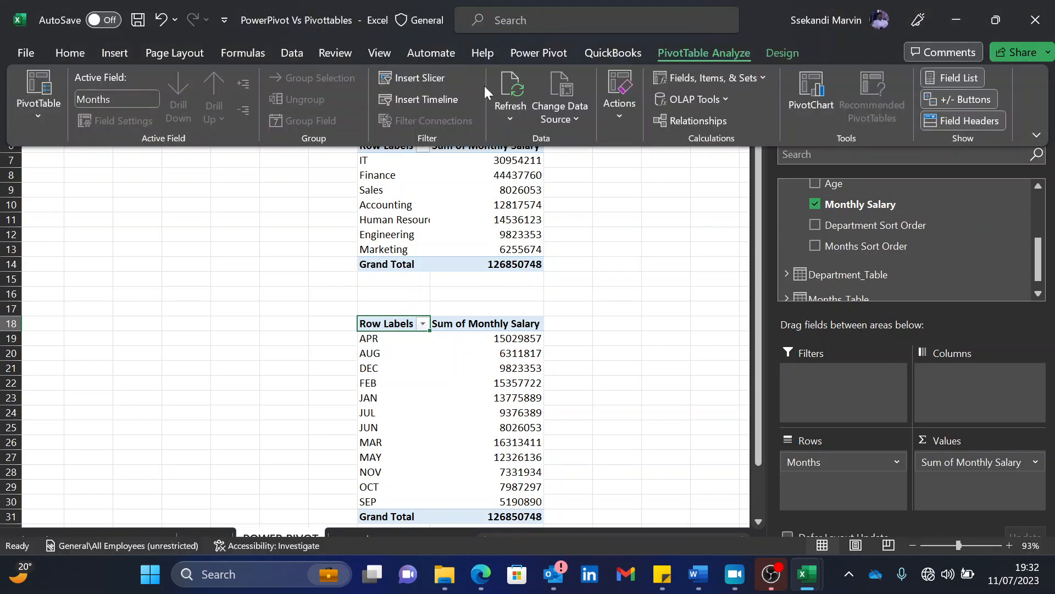
{"action": "left_click", "coordinate": [542, 52]}
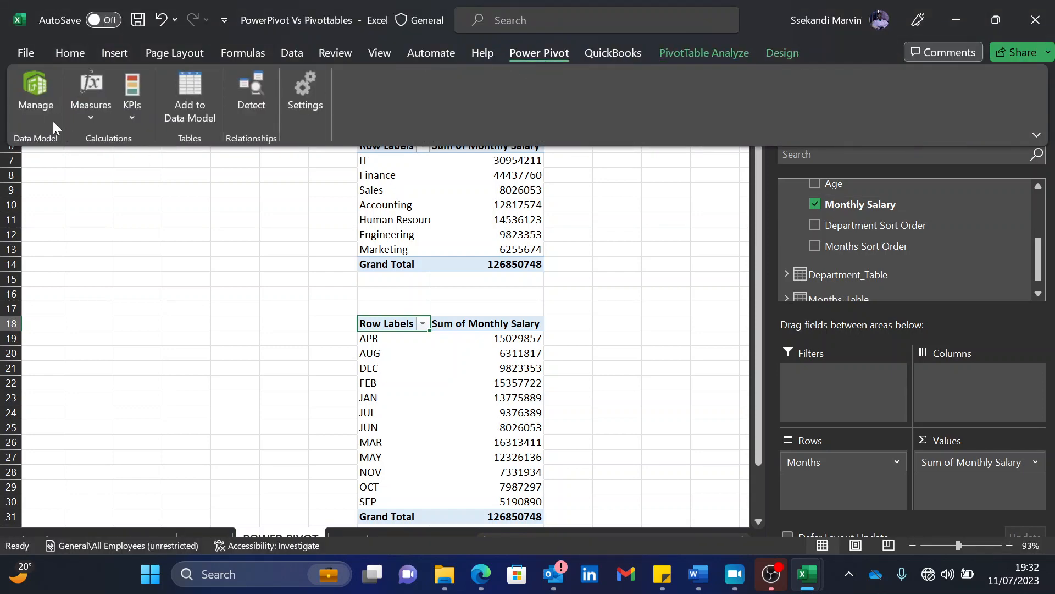
{"action": "left_click", "coordinate": [41, 109]}
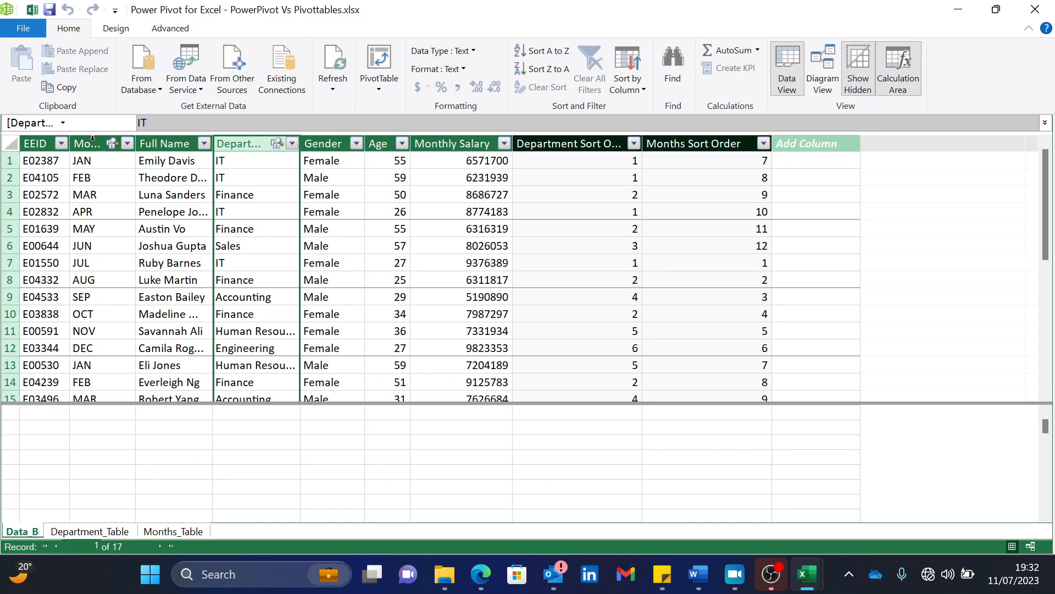
{"action": "left_click", "coordinate": [92, 142]}
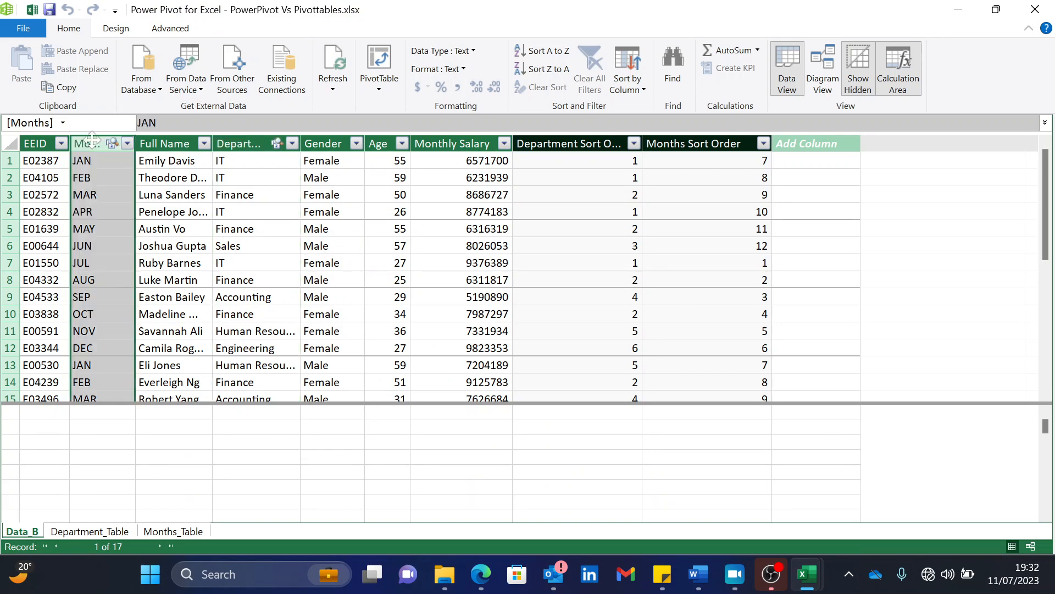
{"action": "left_click", "coordinate": [643, 93]}
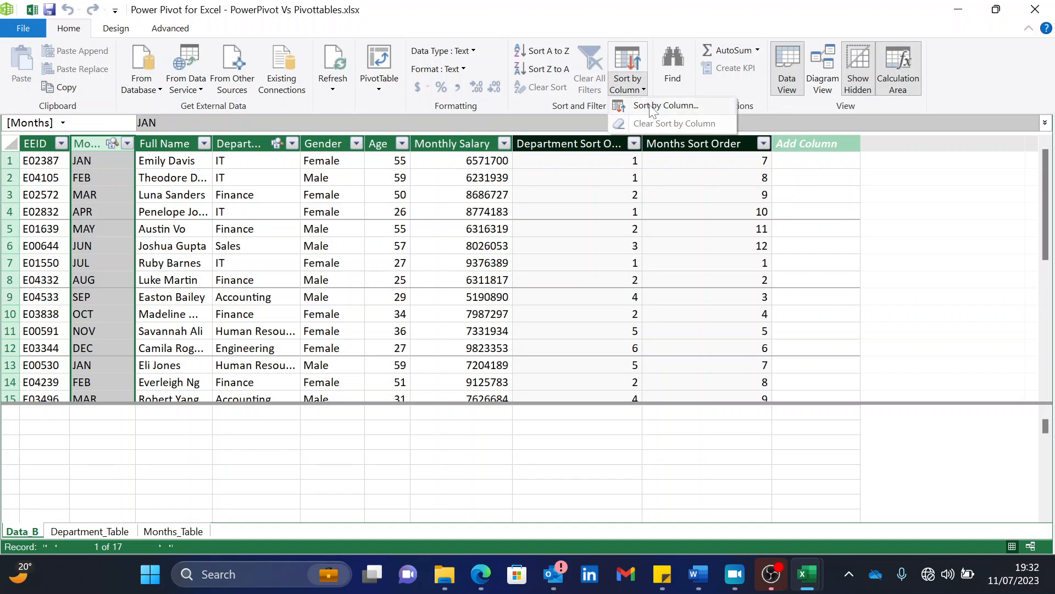
{"action": "left_click", "coordinate": [651, 107]}
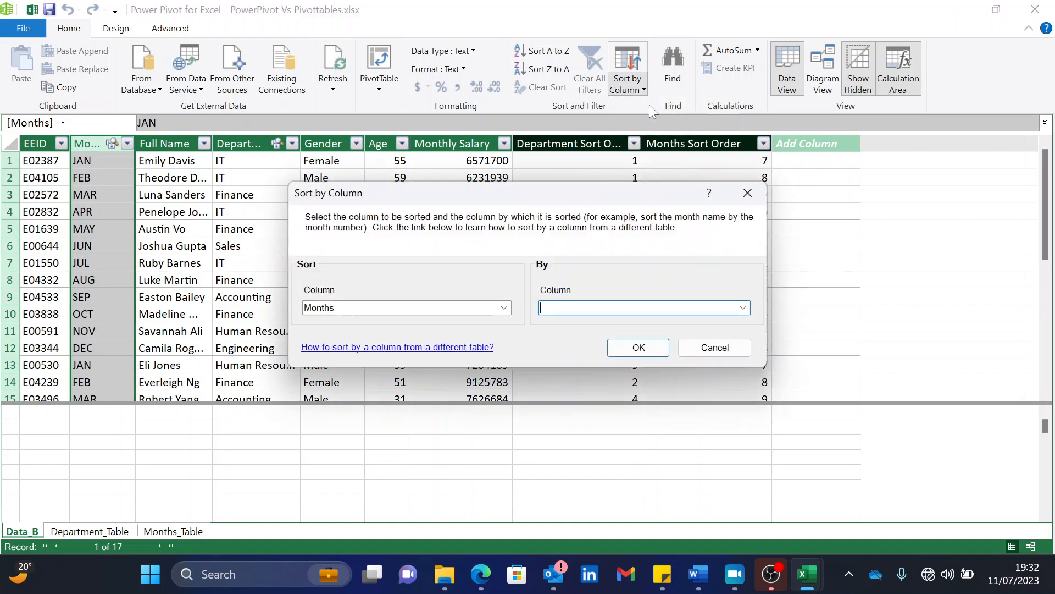
{"action": "left_click", "coordinate": [742, 311]}
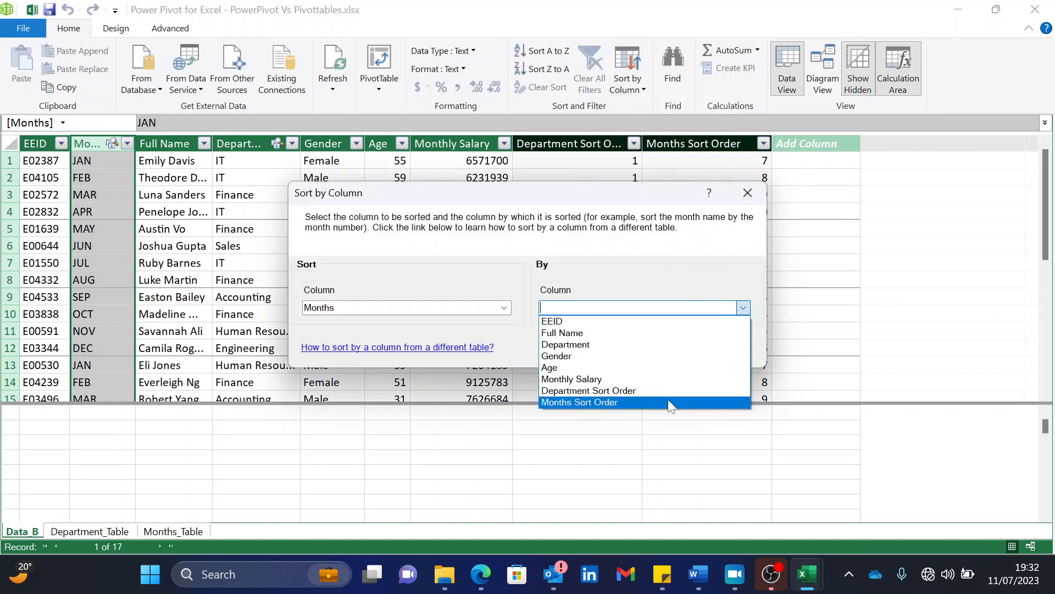
{"action": "left_click", "coordinate": [669, 402]}
{"action": "left_click", "coordinate": [645, 348]}
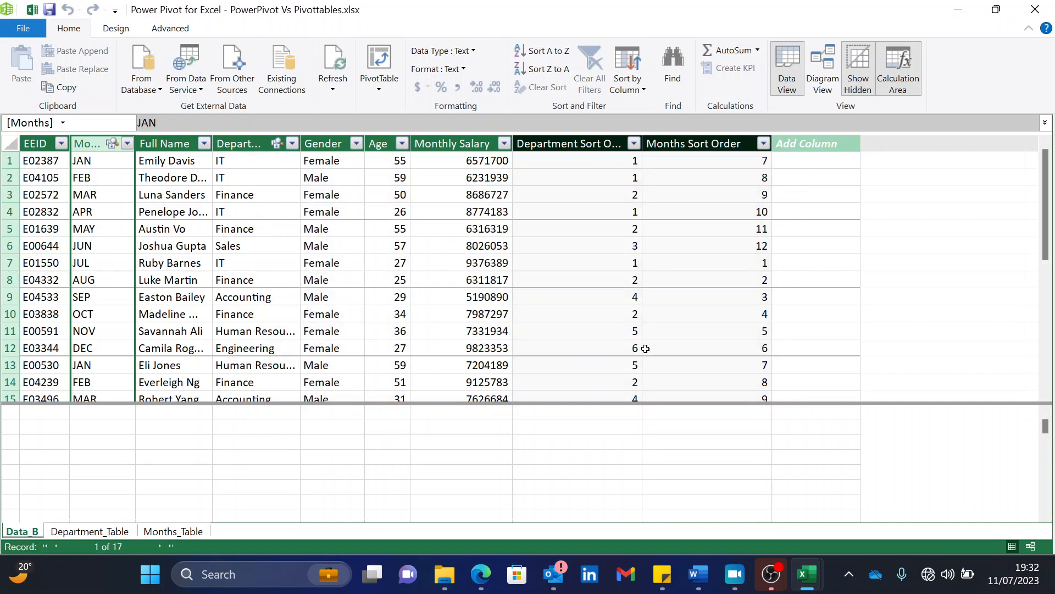
Step: Sort the Data_B rows by Months Sort Order from smallest to largest and return to the Excel workbook
{"action": "left_click", "coordinate": [764, 143]}
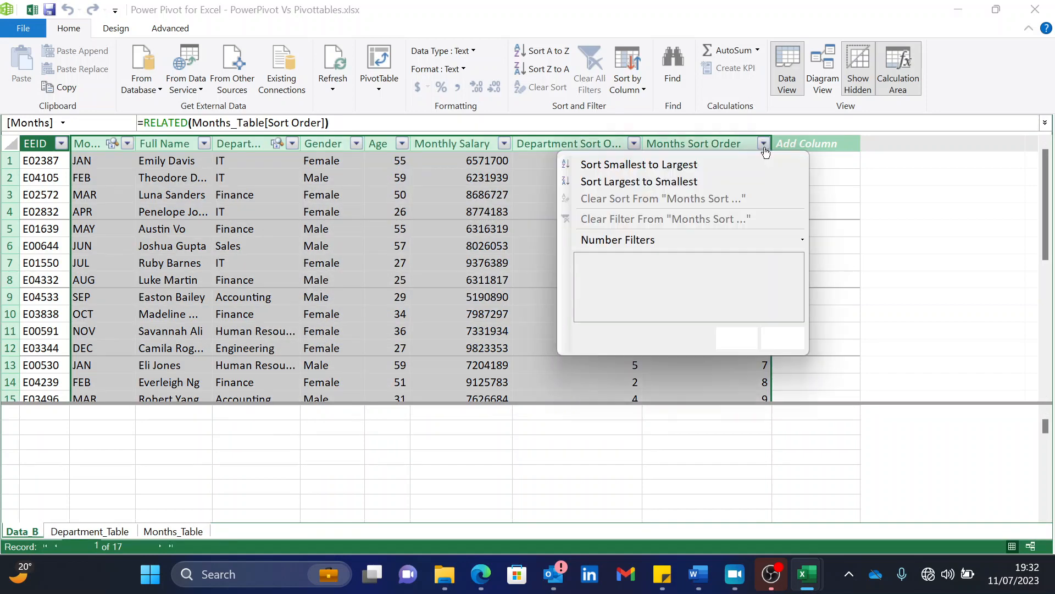
{"action": "left_click", "coordinate": [734, 164]}
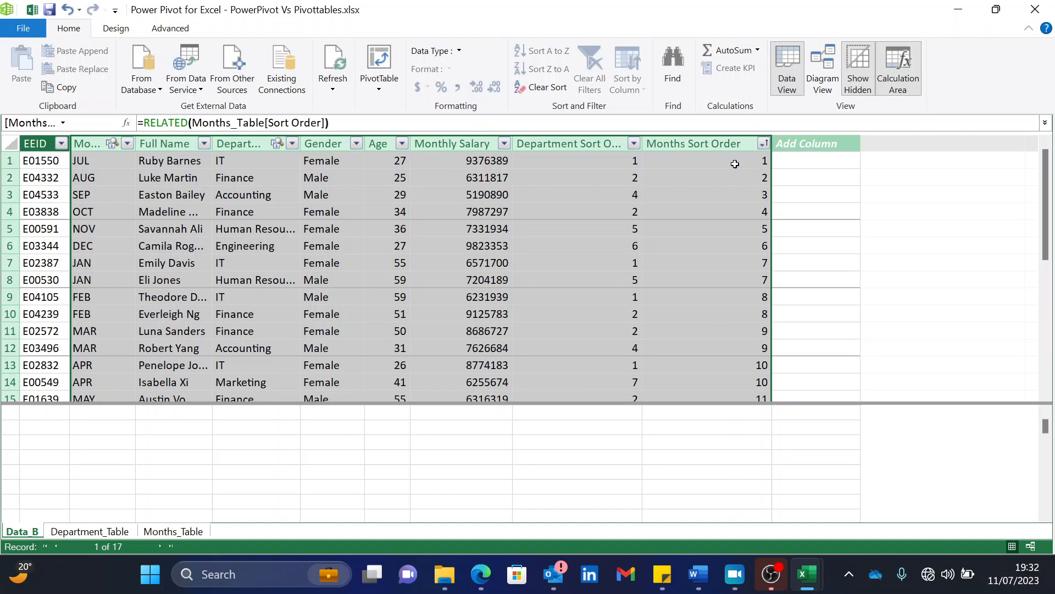
{"action": "left_click", "coordinate": [29, 11]}
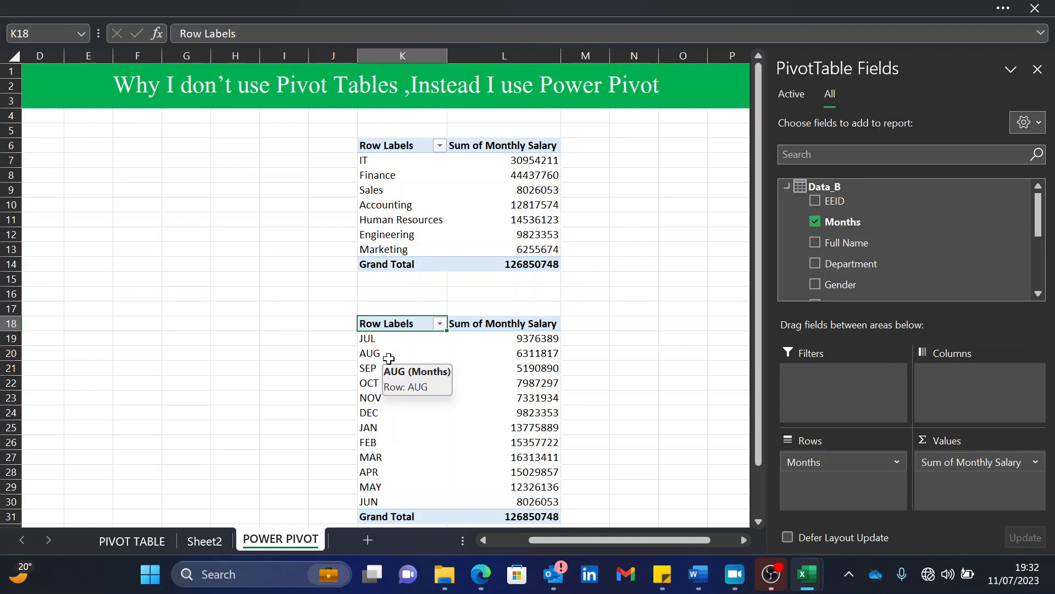
Step: Give the department PivotTable's Sum of Monthly Salary the custom number format [<999950]0.0,"K";[<999950000]0.0,,"M";0.0,,,"B"
{"action": "left_click", "coordinate": [741, 538]}
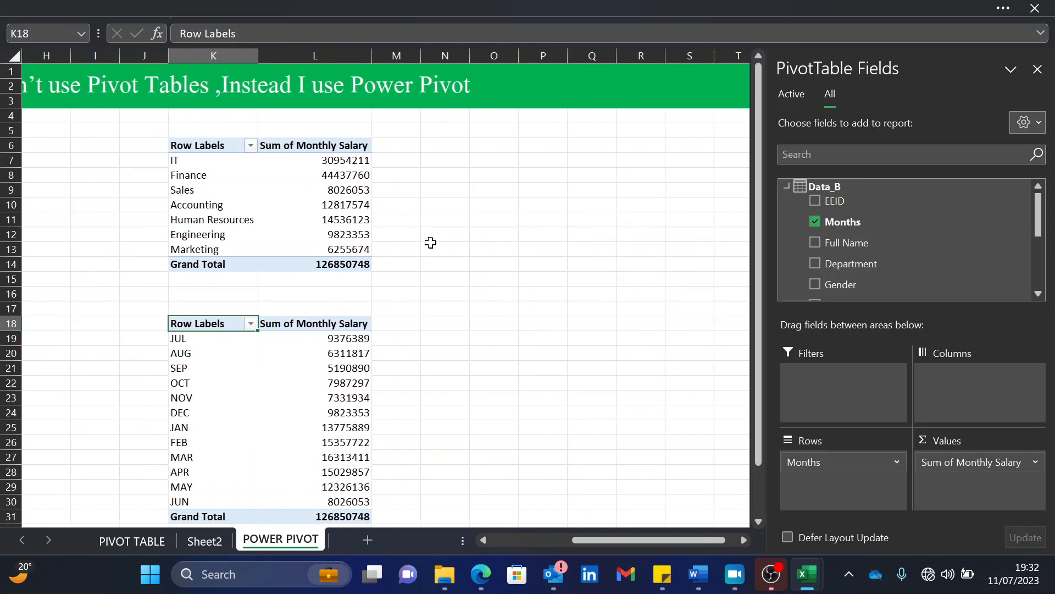
{"action": "right_click", "coordinate": [339, 164]}
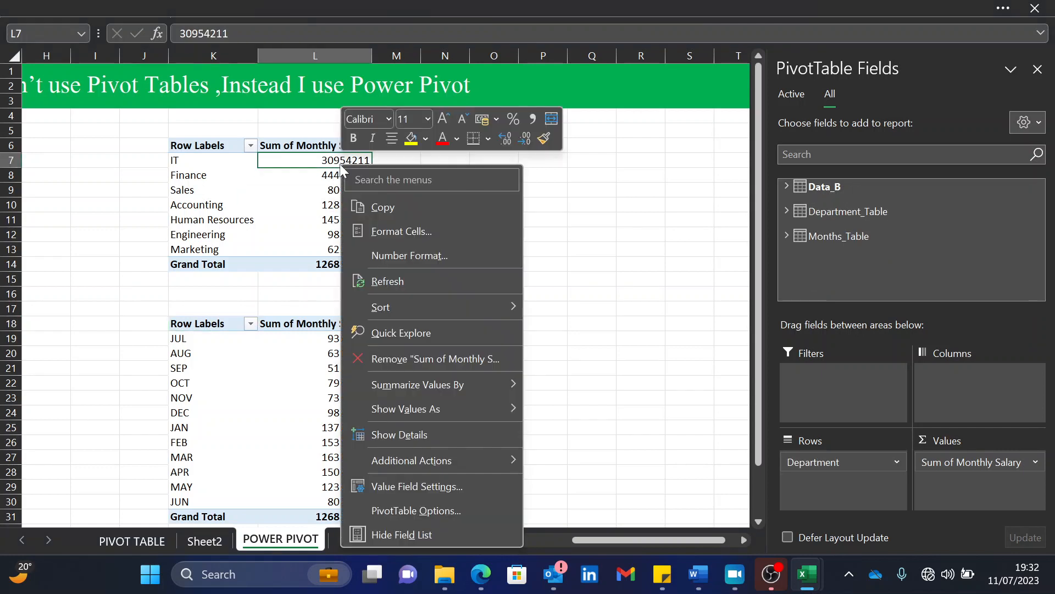
{"action": "left_click", "coordinate": [413, 487]}
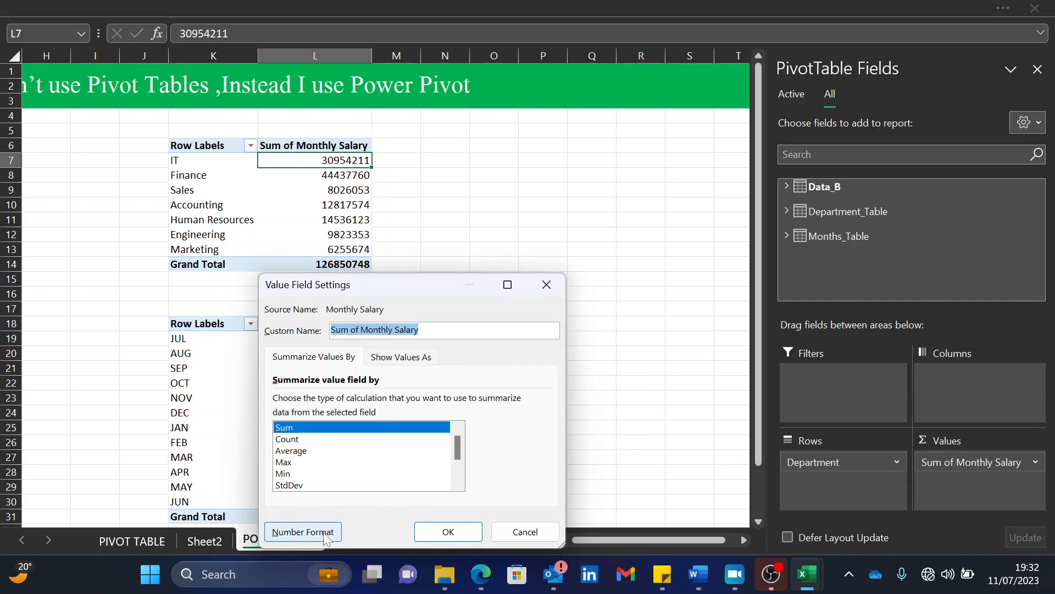
{"action": "left_click", "coordinate": [303, 532]}
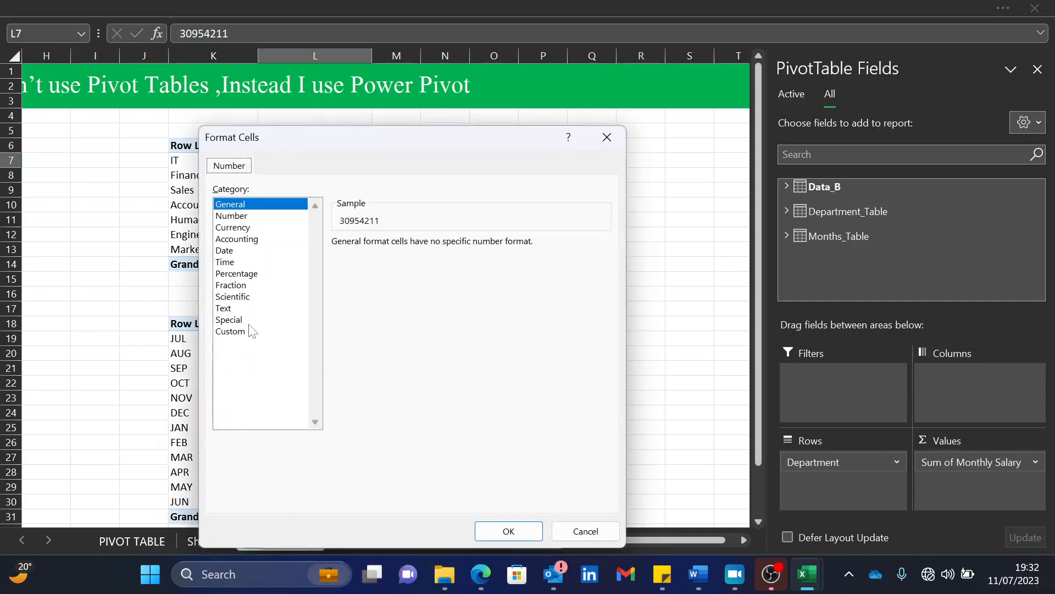
{"action": "left_click", "coordinate": [242, 332]}
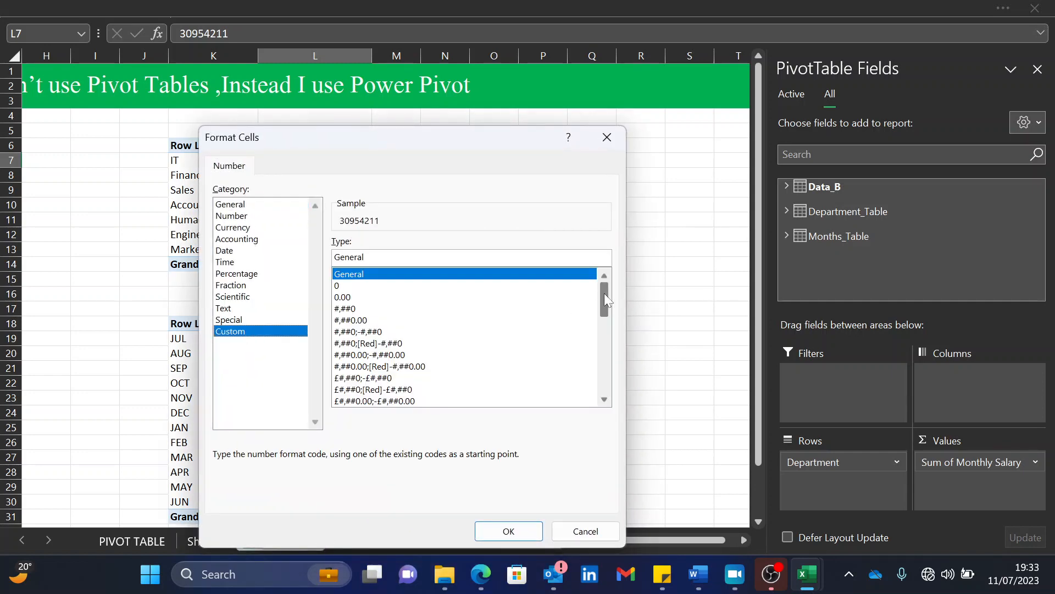
{"action": "left_click_drag", "start_coordinate": [605, 293], "coordinate": [605, 380]}
{"action": "left_click", "coordinate": [519, 402]}
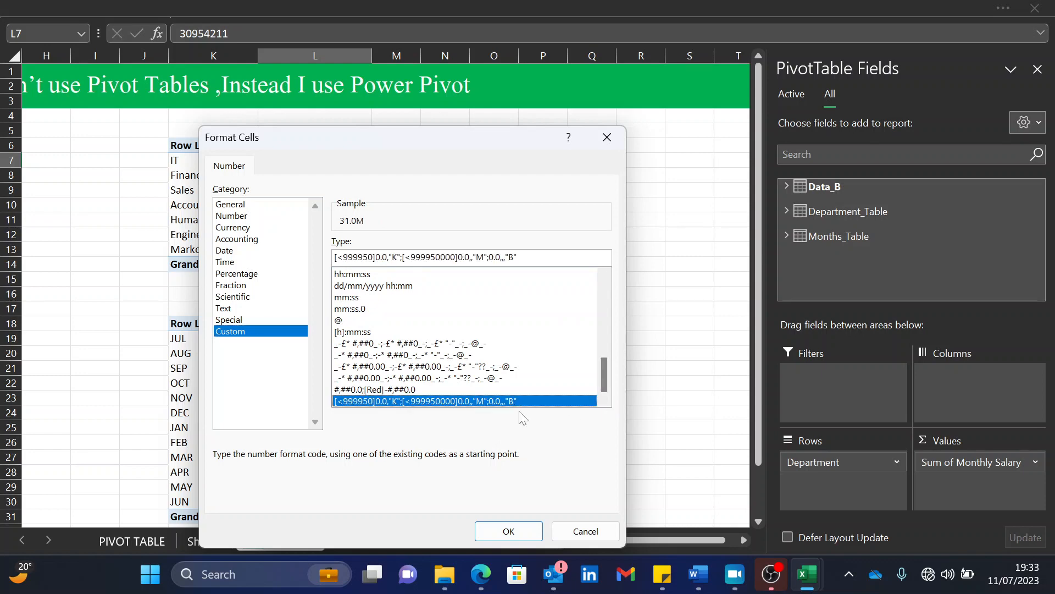
{"action": "left_click", "coordinate": [509, 531]}
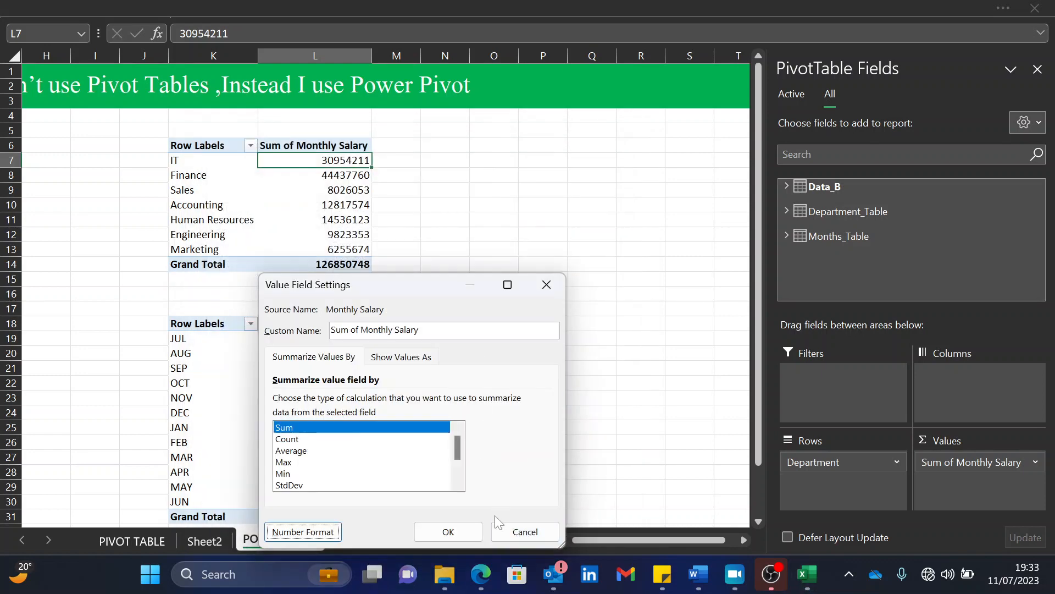
{"action": "left_click", "coordinate": [470, 538]}
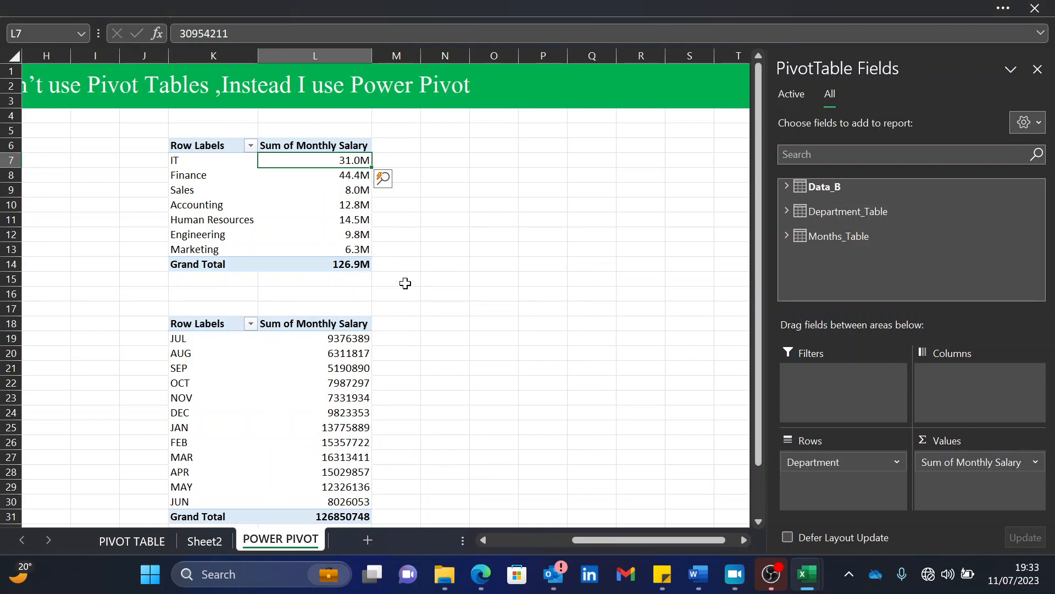
Step: Apply the custom format [<999950]0.0,"K";[<999950000]0.0,,"M";0.0,,,"B" to Sum of Monthly Salary in the months PivotTable
{"action": "right_click", "coordinate": [343, 342]}
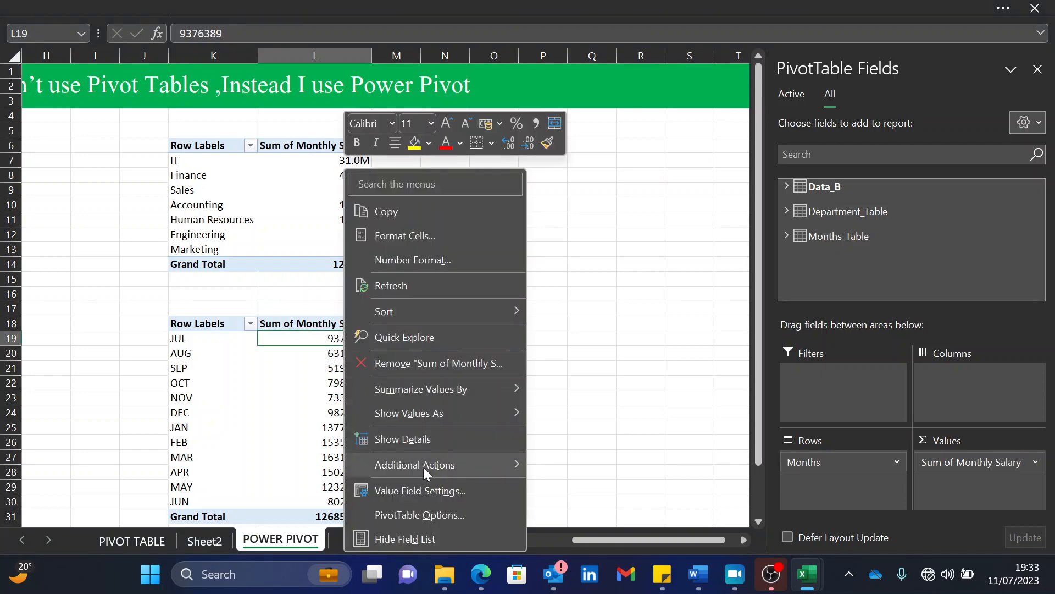
{"action": "left_click", "coordinate": [425, 491]}
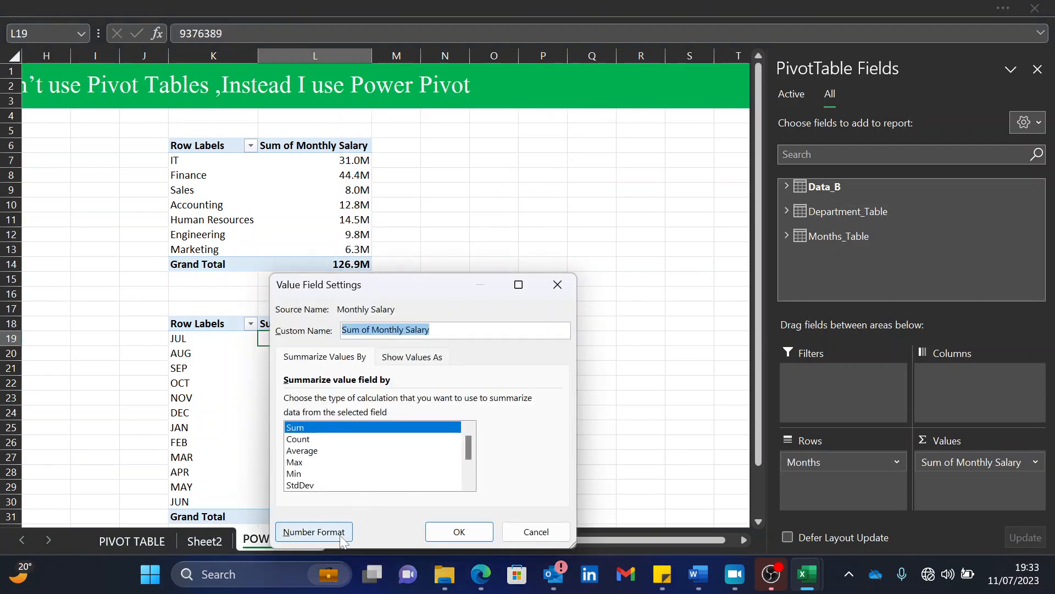
{"action": "left_click", "coordinate": [339, 536]}
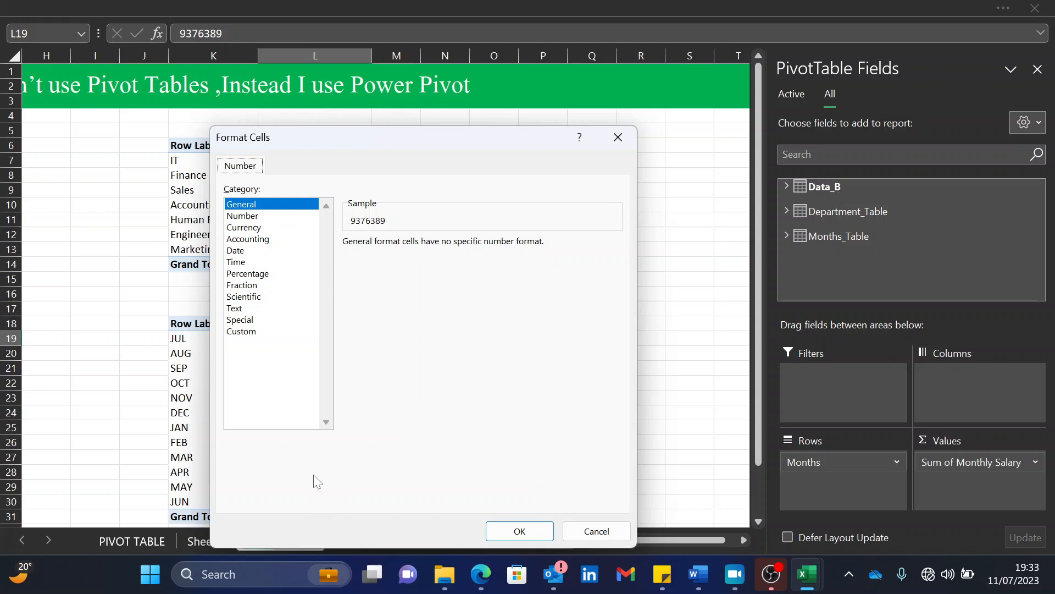
{"action": "left_click", "coordinate": [250, 331]}
{"action": "left_click_drag", "start_coordinate": [616, 300], "coordinate": [618, 413]}
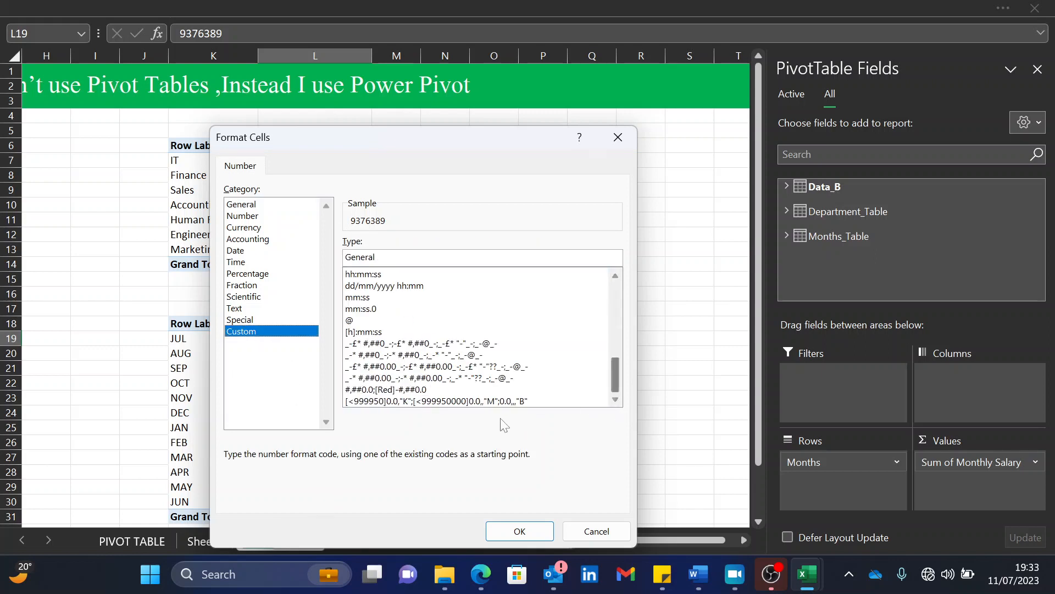
{"action": "left_click", "coordinate": [495, 401]}
{"action": "left_click", "coordinate": [522, 531]}
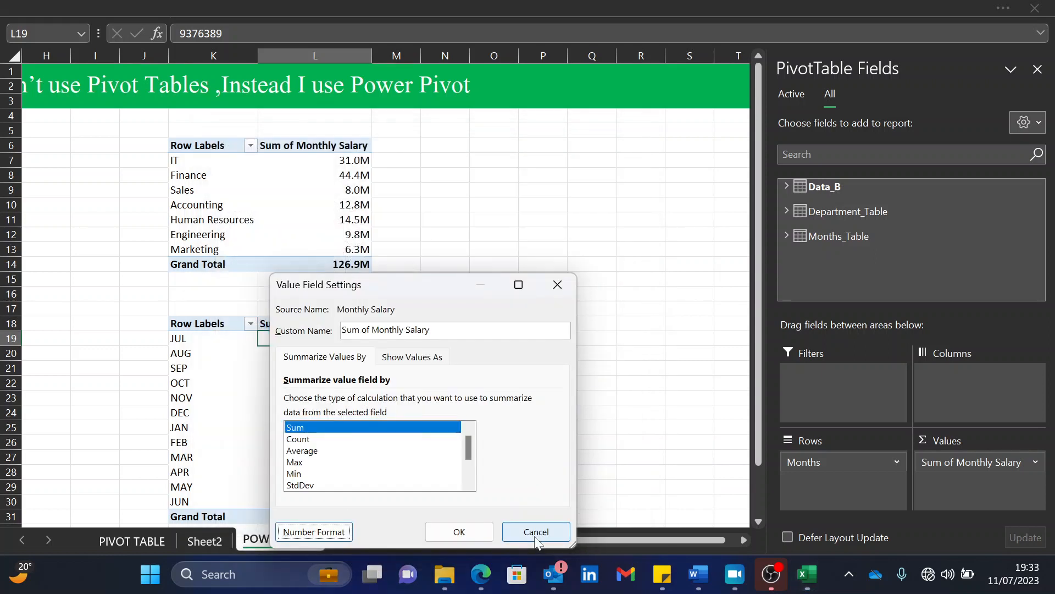
{"action": "left_click", "coordinate": [480, 528]}
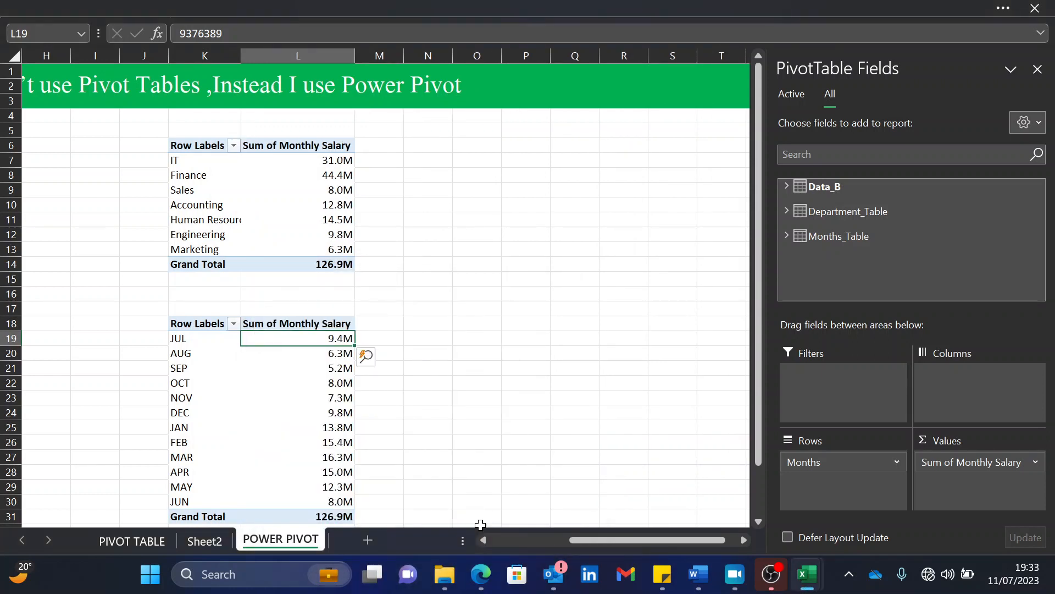
Step: Sort the department PivotTable by Sum of Monthly Salary from largest to smallest
{"action": "right_click", "coordinate": [326, 158]}
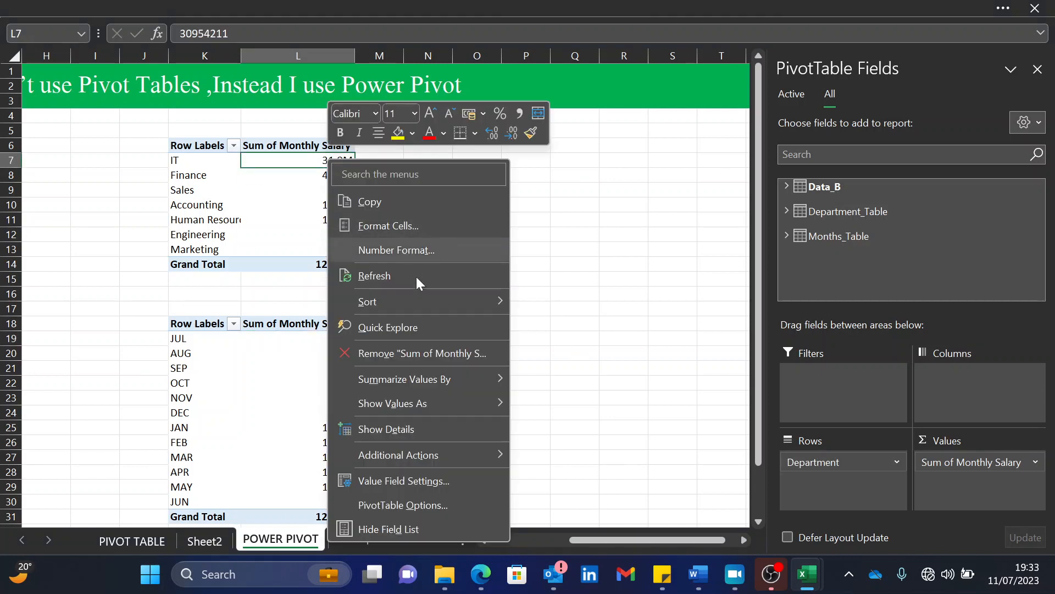
{"action": "mouse_move", "coordinate": [418, 306]}
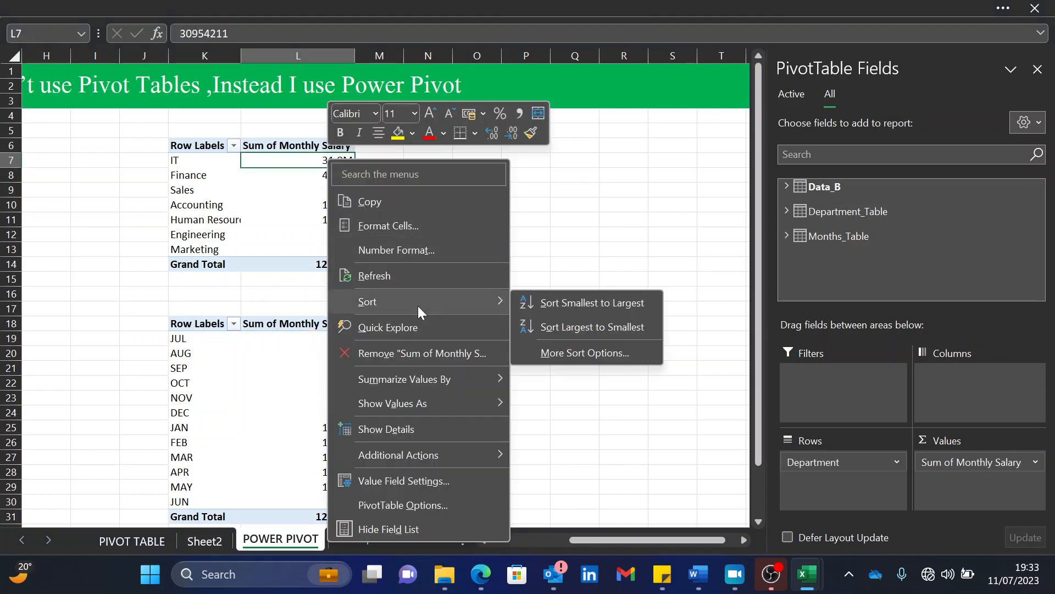
{"action": "left_click", "coordinate": [565, 327]}
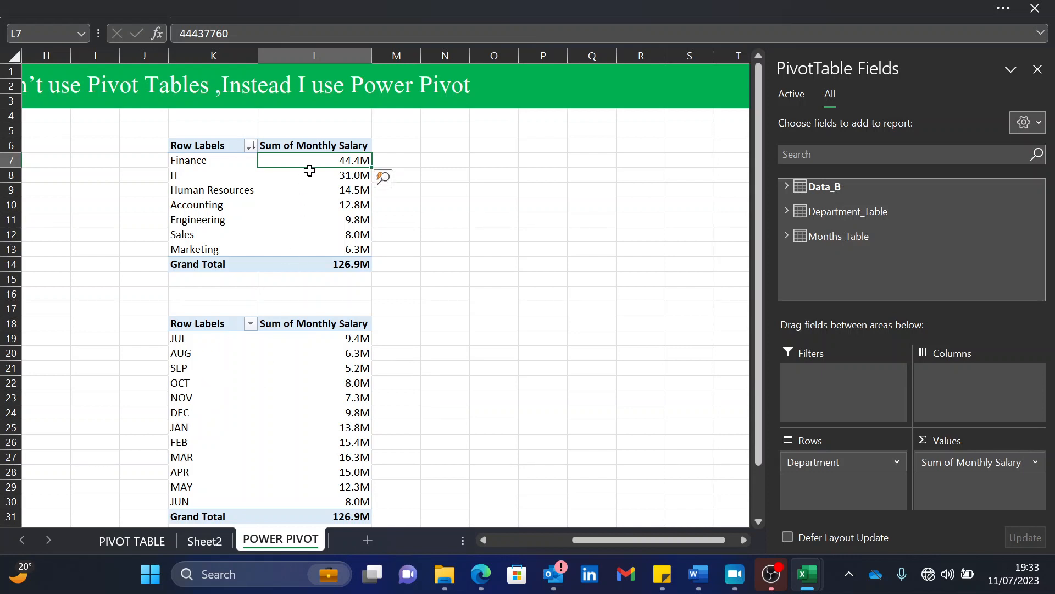
{"action": "mouse_move", "coordinate": [319, 163]}
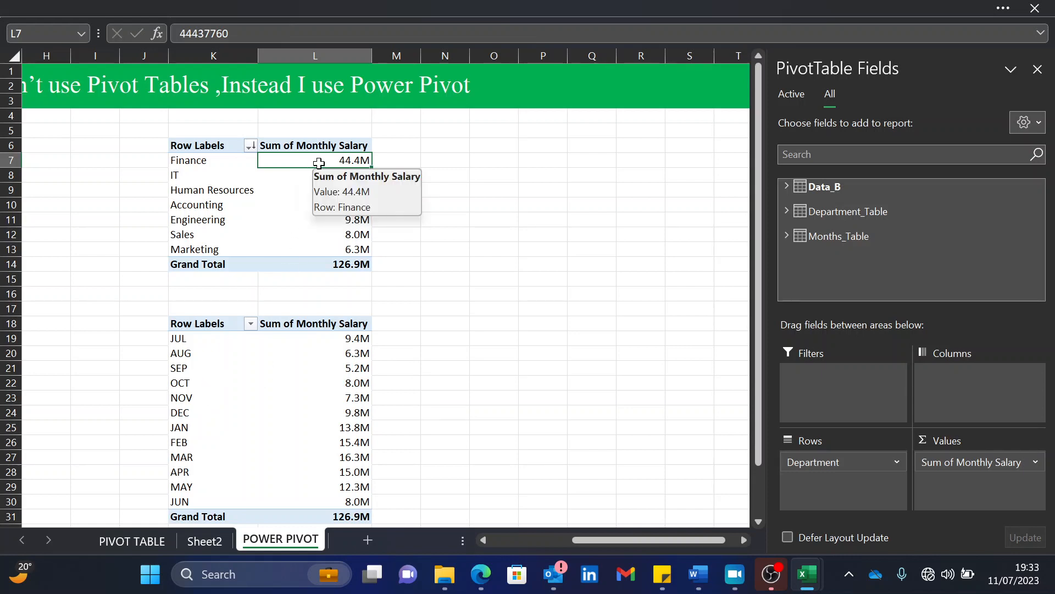
Step: Insert a Line PivotChart based on the department PivotTable
{"action": "left_click", "coordinate": [1006, 9]}
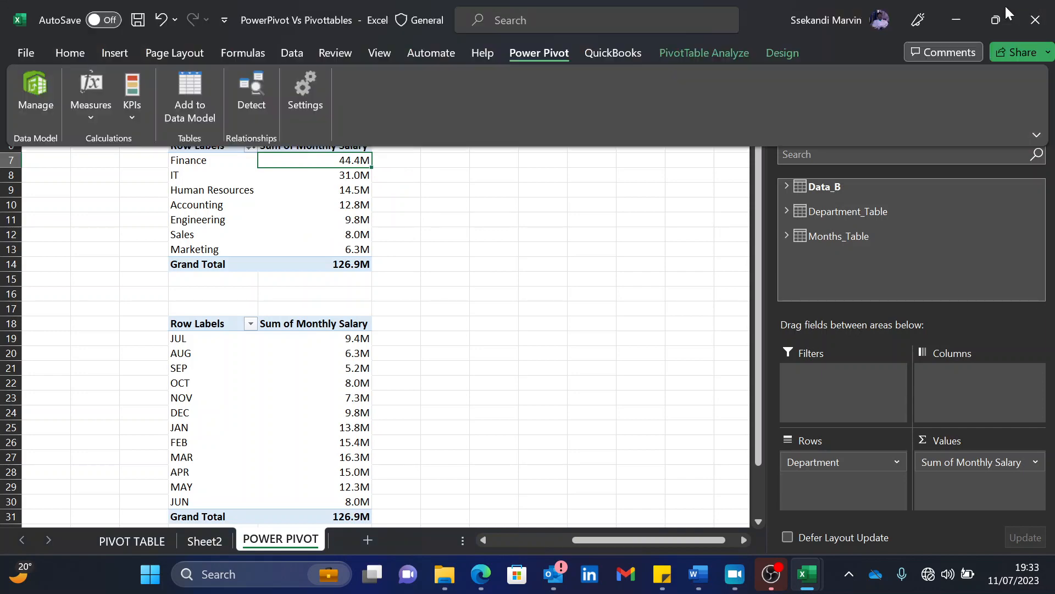
{"action": "left_click", "coordinate": [74, 60]}
{"action": "left_click", "coordinate": [108, 52]}
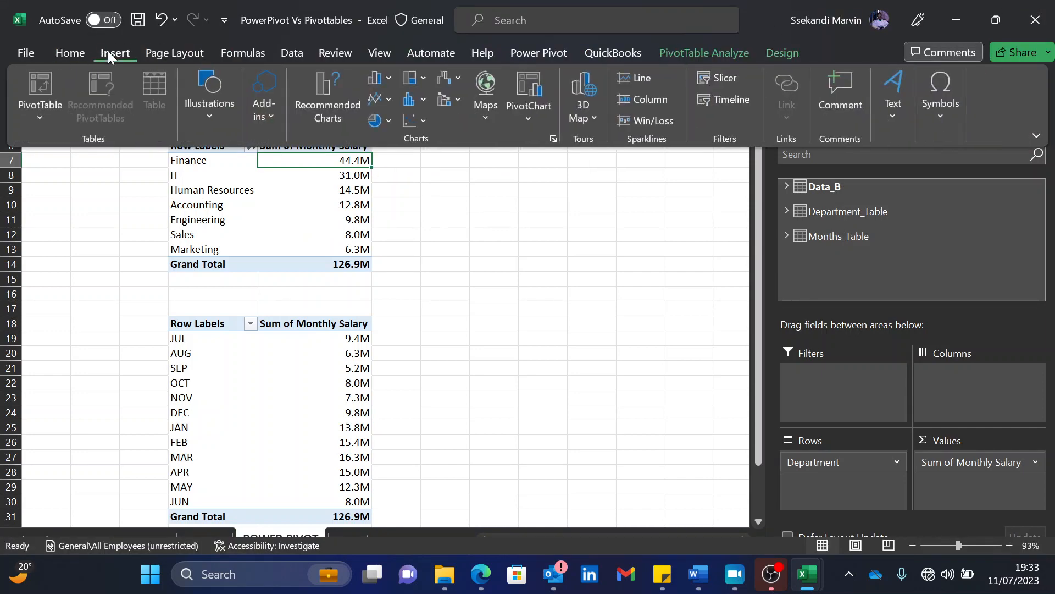
{"action": "left_click", "coordinate": [530, 115]}
{"action": "left_click", "coordinate": [550, 141]}
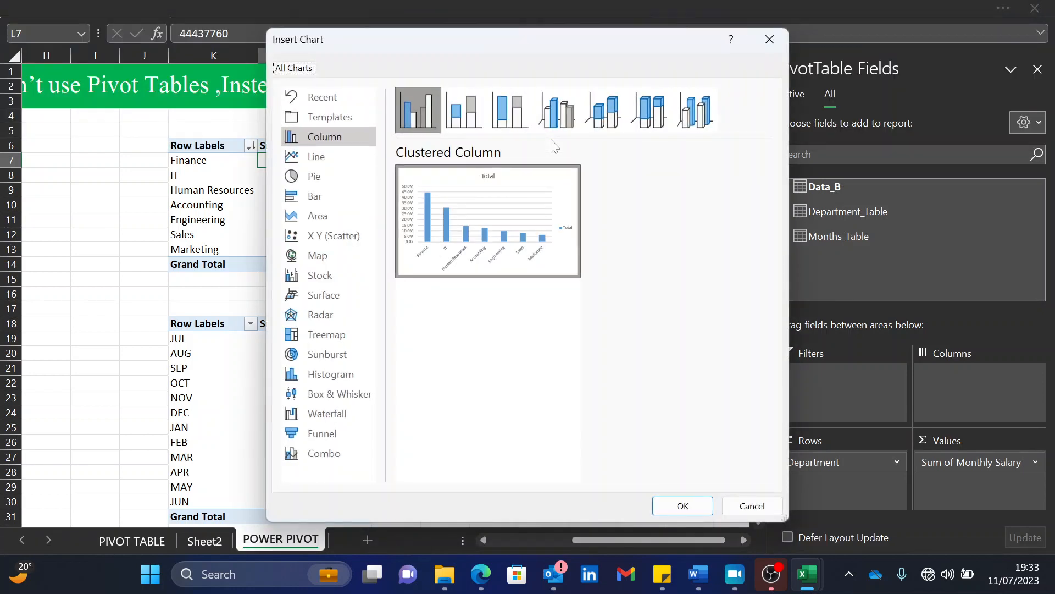
{"action": "left_click", "coordinate": [336, 158]}
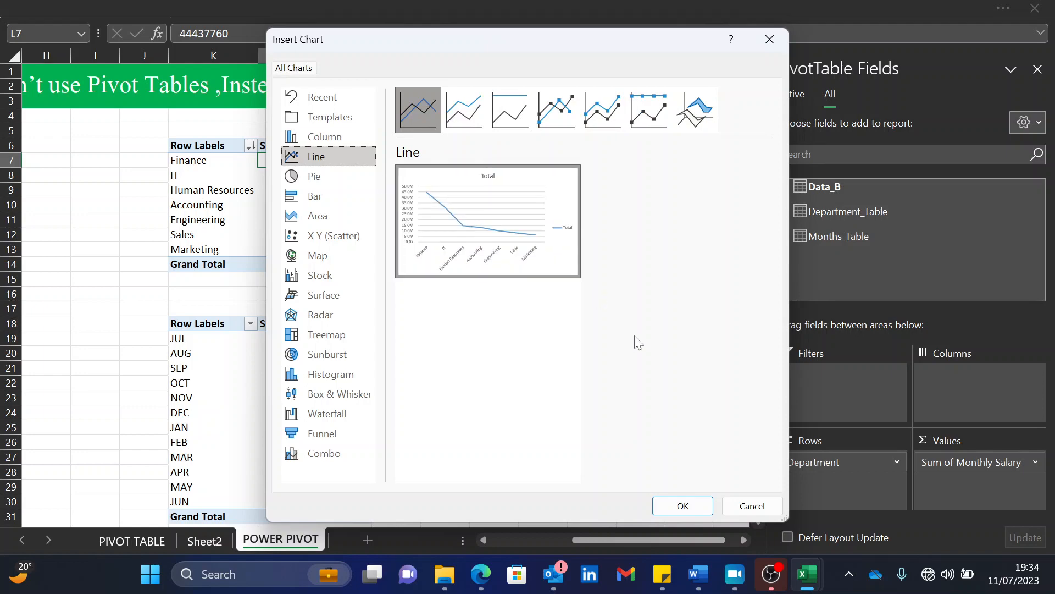
{"action": "left_click", "coordinate": [682, 507]}
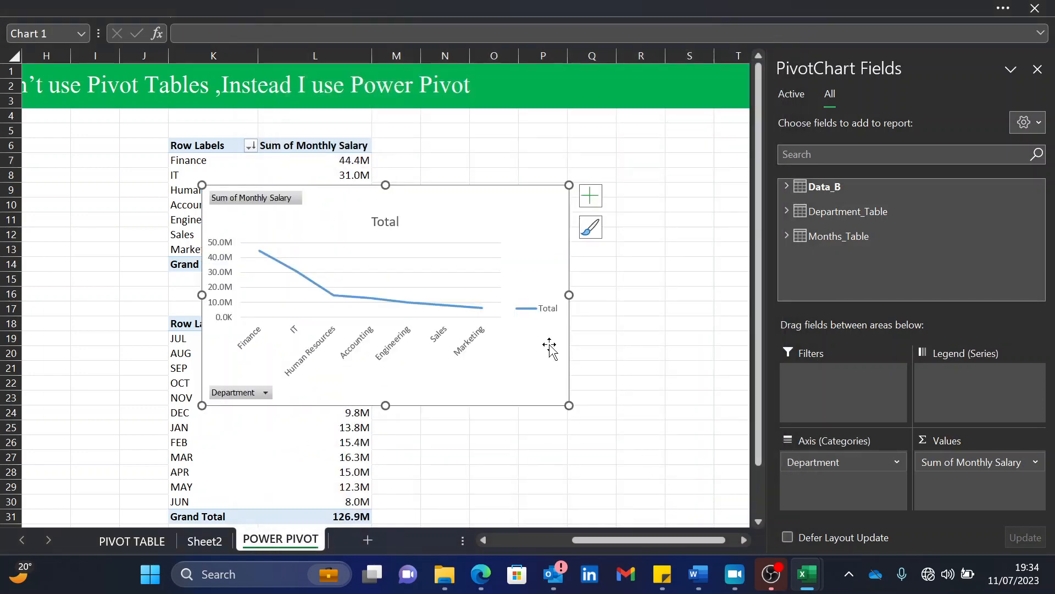
Step: Move the PivotChart into the empty area right of the department PivotTable and close the PivotChart field list
{"action": "left_click_drag", "start_coordinate": [473, 205], "coordinate": [723, 119]}
{"action": "left_click", "coordinate": [1038, 69]}
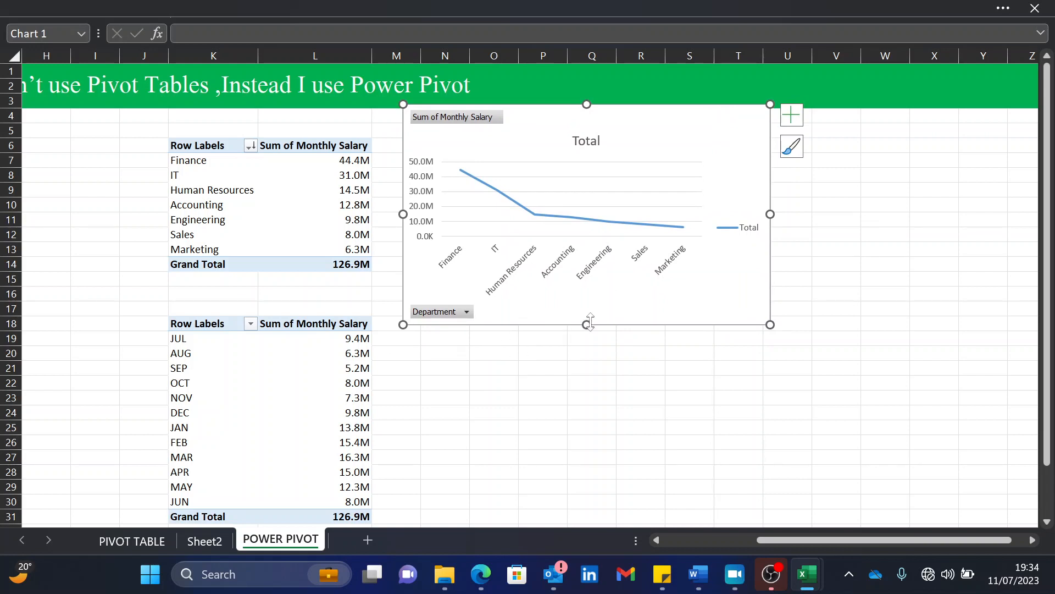
Step: Shorten the department PivotChart so that its lower edge ends around row 15, above the months PivotTable
{"action": "left_click_drag", "start_coordinate": [589, 323], "coordinate": [582, 291]}
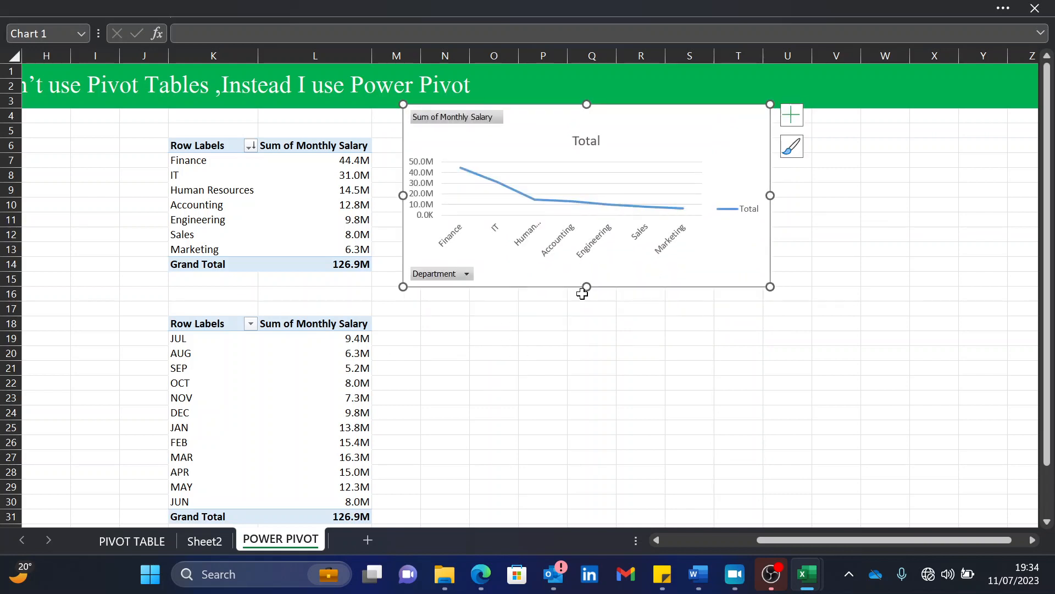
{"action": "left_click", "coordinate": [514, 337]}
Step: Insert a Line PivotChart based on the months PivotTable
{"action": "left_click", "coordinate": [342, 352]}
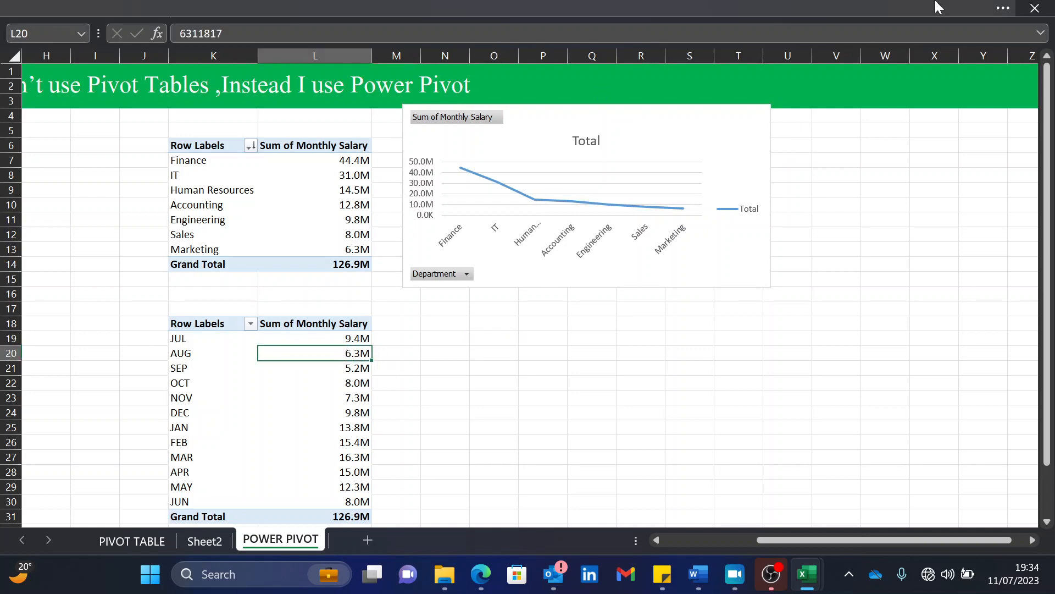
{"action": "left_click", "coordinate": [1003, 8]}
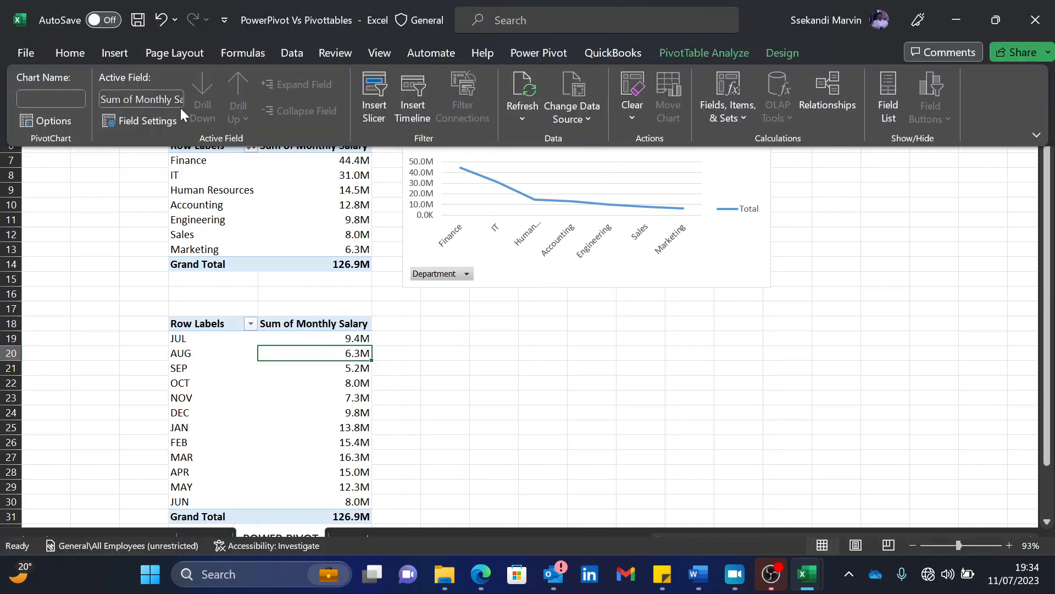
{"action": "left_click", "coordinate": [74, 54]}
{"action": "left_click", "coordinate": [110, 52]}
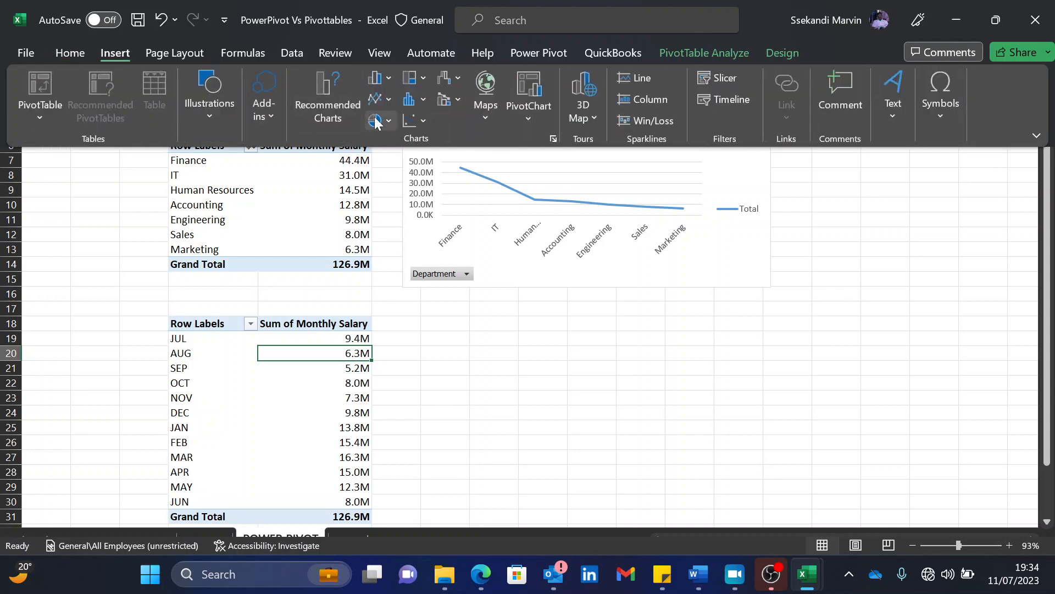
{"action": "left_click", "coordinate": [529, 122]}
{"action": "left_click", "coordinate": [556, 144]}
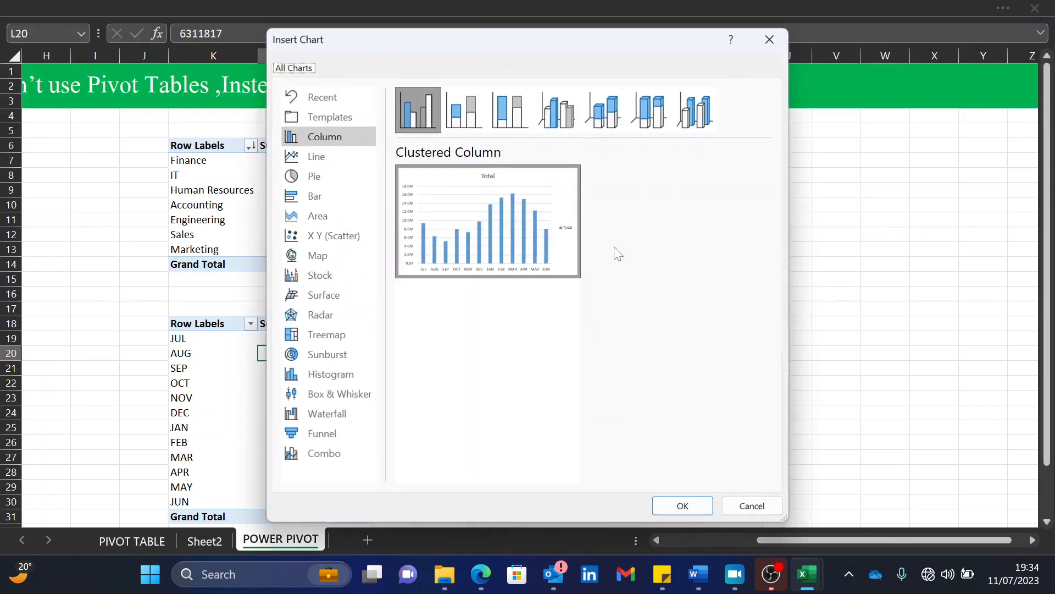
{"action": "left_click", "coordinate": [338, 151]}
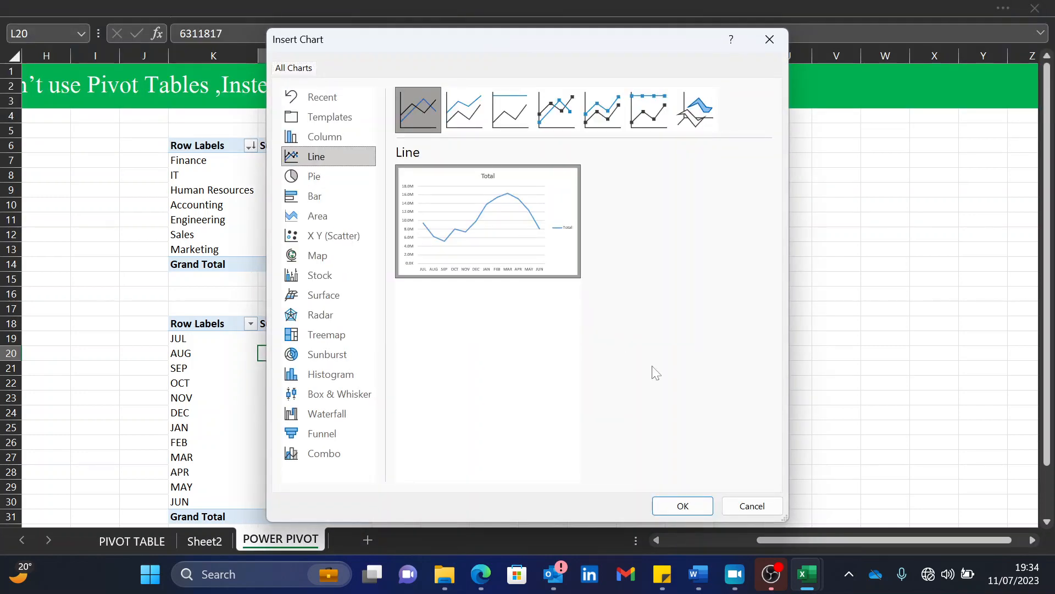
{"action": "left_click", "coordinate": [684, 504]}
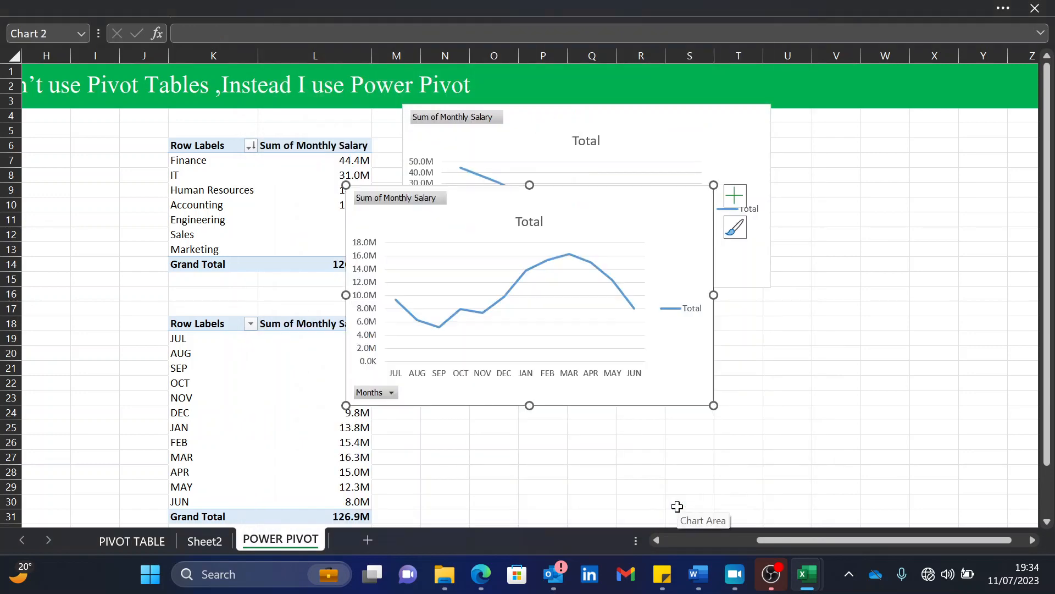
Step: Move the months PivotChart beside the months PivotTable, below the department chart, and widen it slightly
{"action": "left_click_drag", "start_coordinate": [598, 223], "coordinate": [657, 350]}
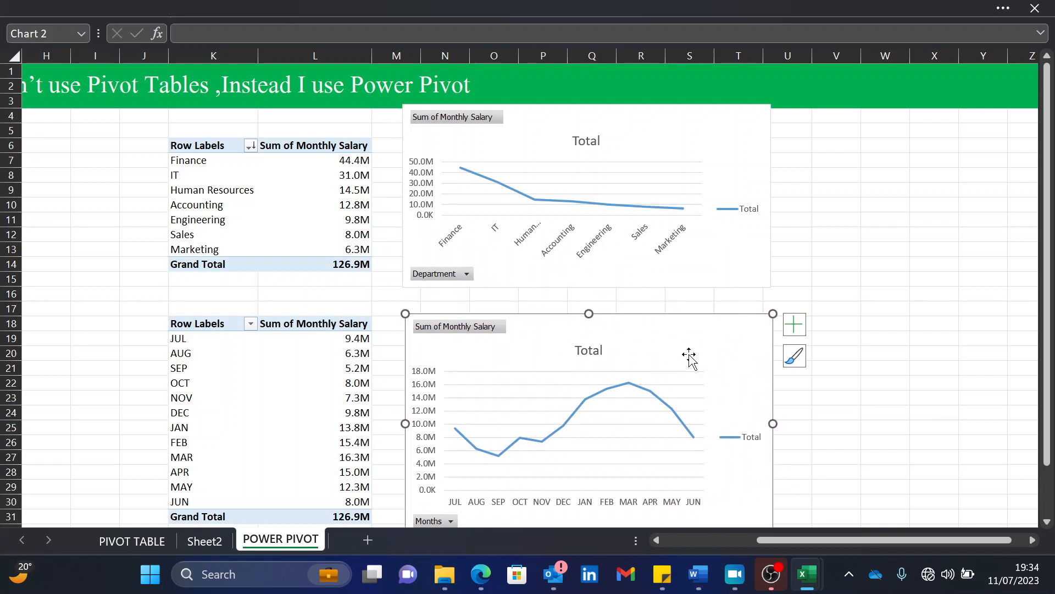
{"action": "left_click_drag", "start_coordinate": [774, 423], "coordinate": [779, 423]}
{"action": "left_click_drag", "start_coordinate": [1047, 340], "coordinate": [1047, 389]}
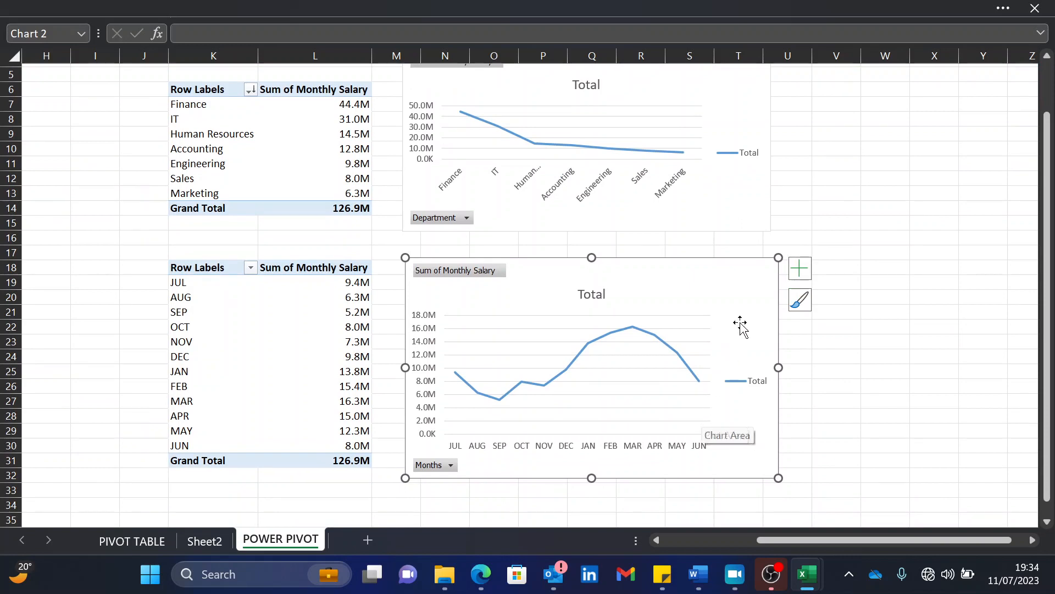
{"action": "left_click_drag", "start_coordinate": [1050, 203], "coordinate": [1049, 154]}
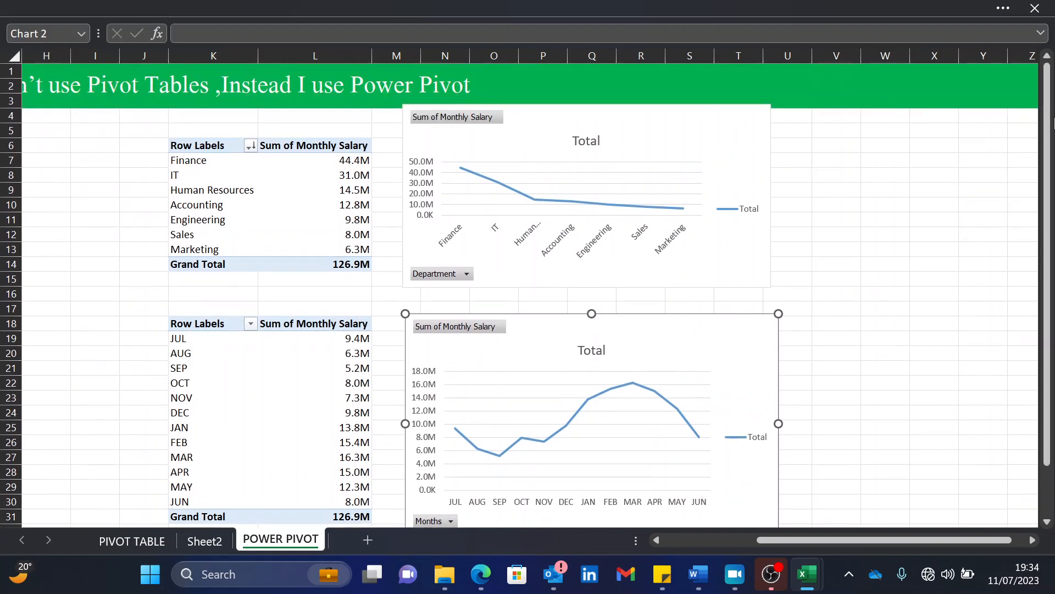
Step: Add data labels to both the department PivotChart and the months PivotChart
{"action": "left_click", "coordinate": [720, 135]}
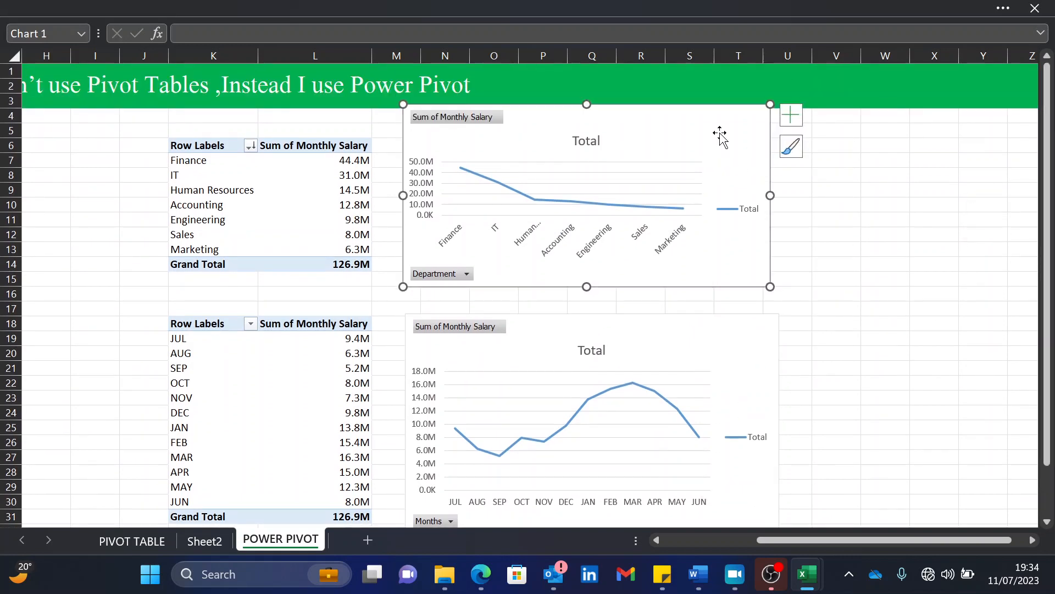
{"action": "left_click", "coordinate": [791, 114]}
{"action": "left_click", "coordinate": [827, 190]}
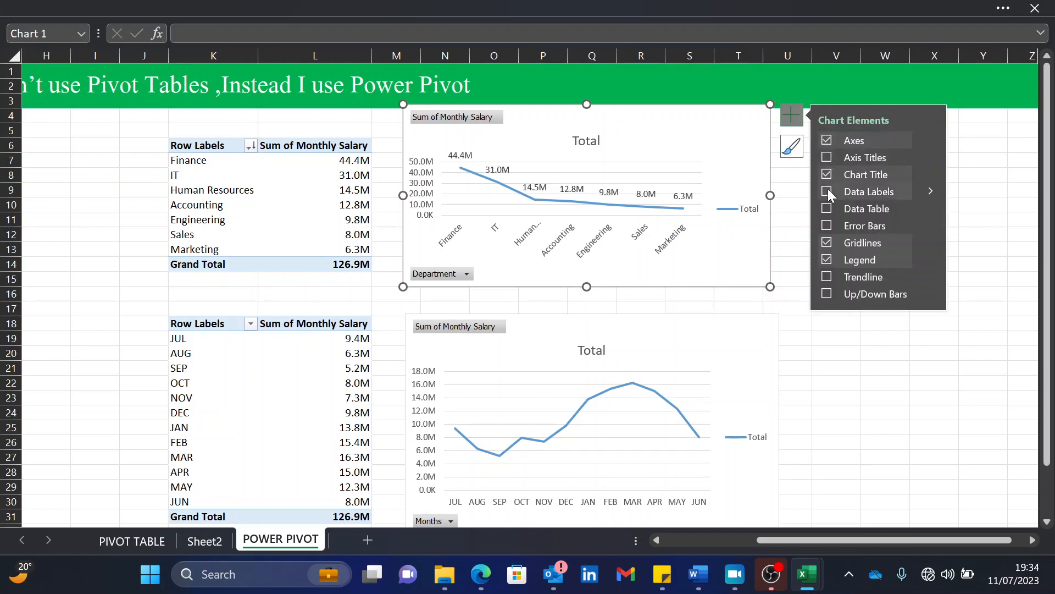
{"action": "left_click", "coordinate": [736, 365]}
{"action": "left_click", "coordinate": [749, 358]}
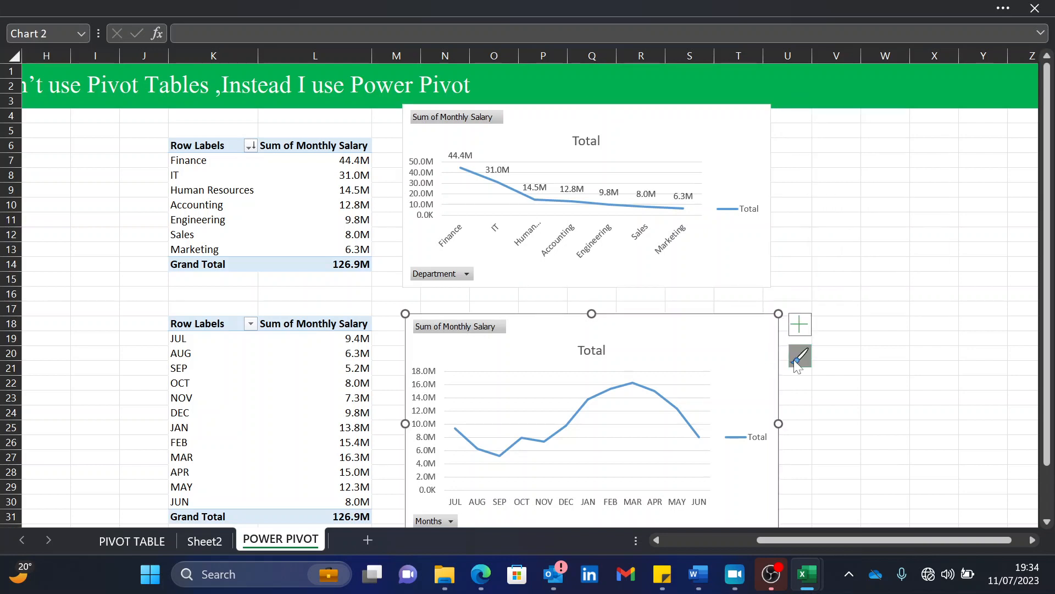
{"action": "left_click", "coordinate": [800, 325]}
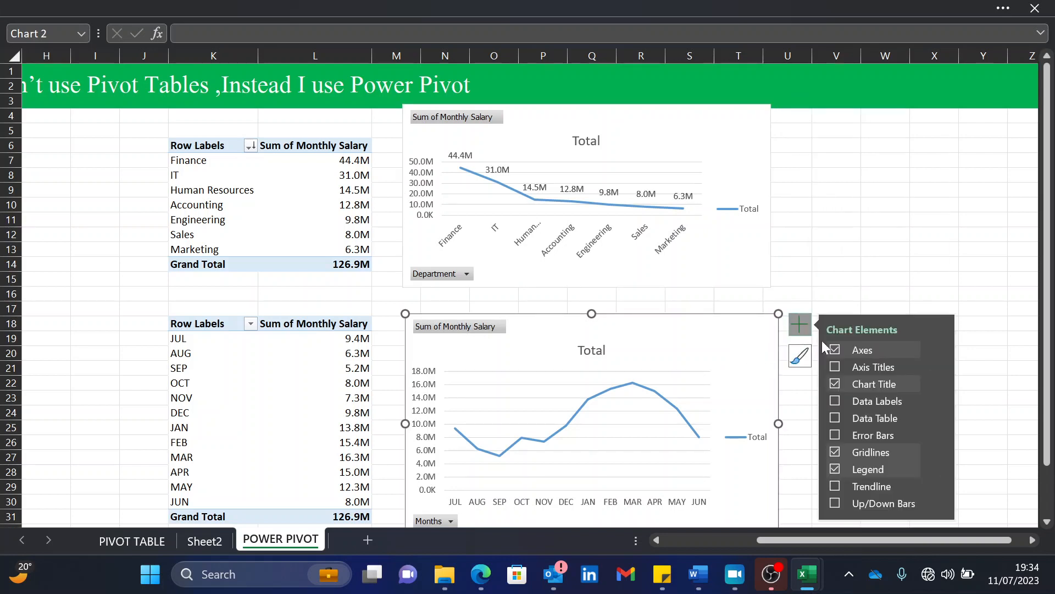
{"action": "left_click", "coordinate": [835, 403]}
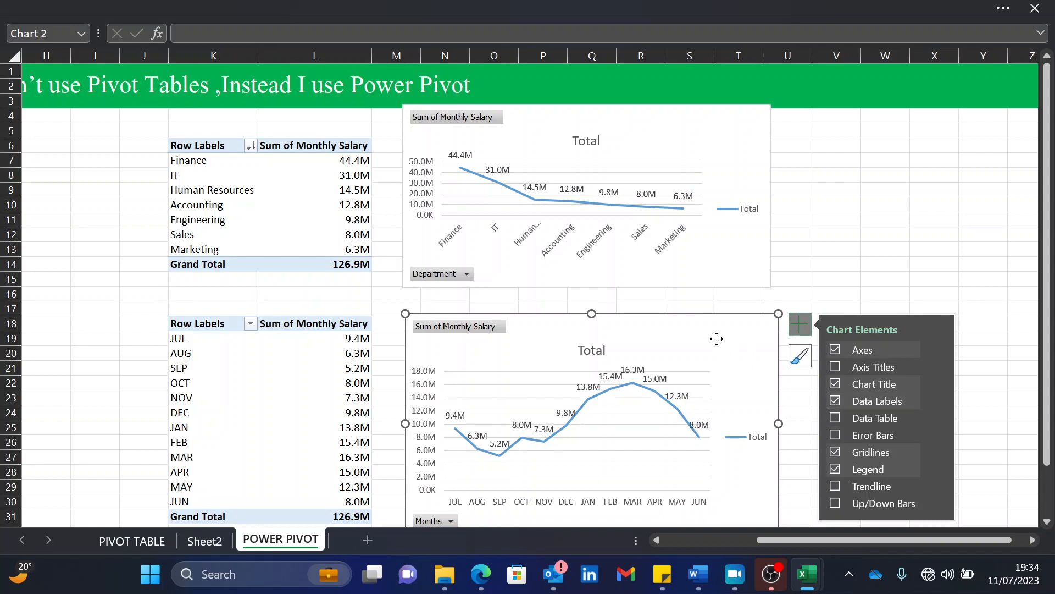
{"action": "left_click", "coordinate": [823, 250]}
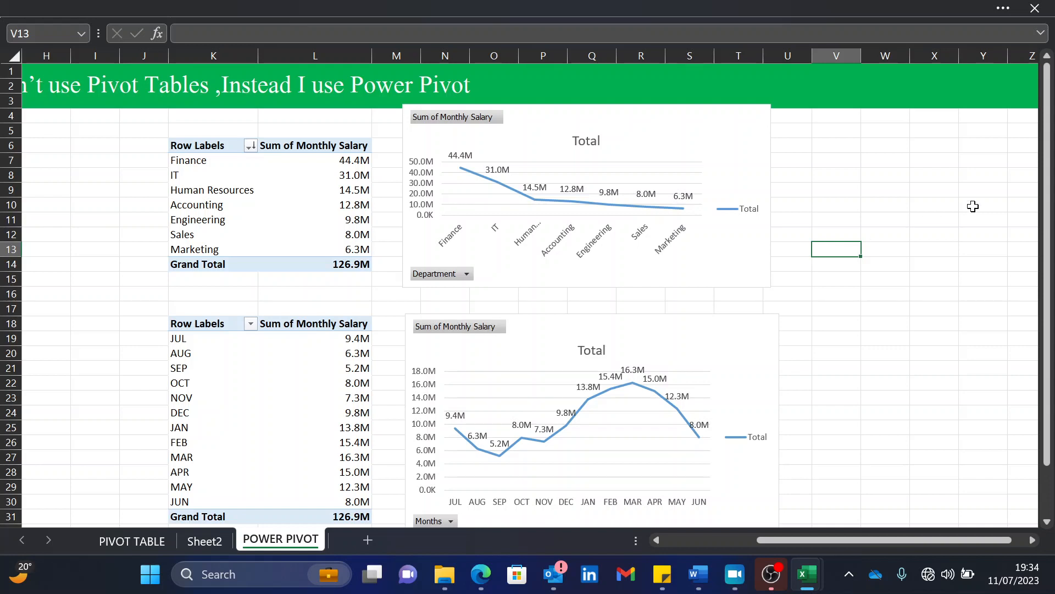
Step: Change the title of the months PivotChart to "Monthly Salary Outlook"
{"action": "left_click_drag", "start_coordinate": [1046, 198], "coordinate": [1046, 221]}
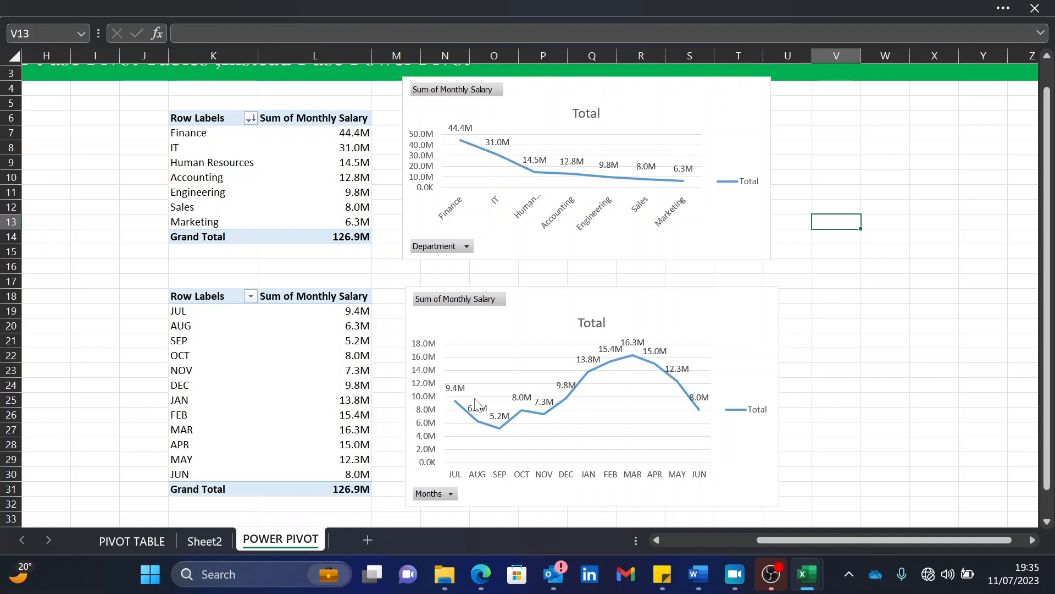
{"action": "mouse_move", "coordinate": [462, 412]}
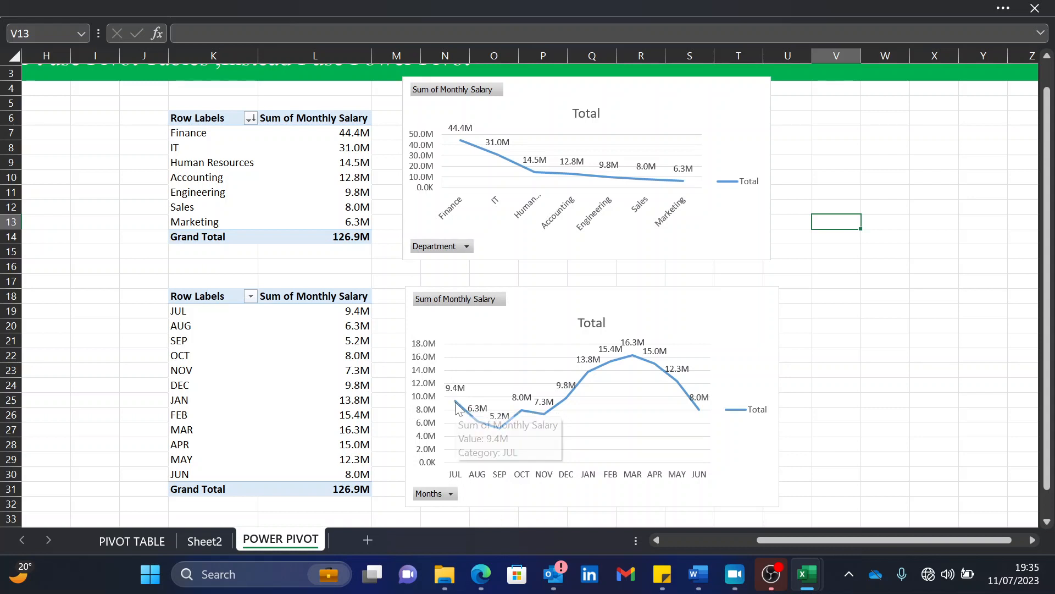
{"action": "mouse_move", "coordinate": [502, 436]}
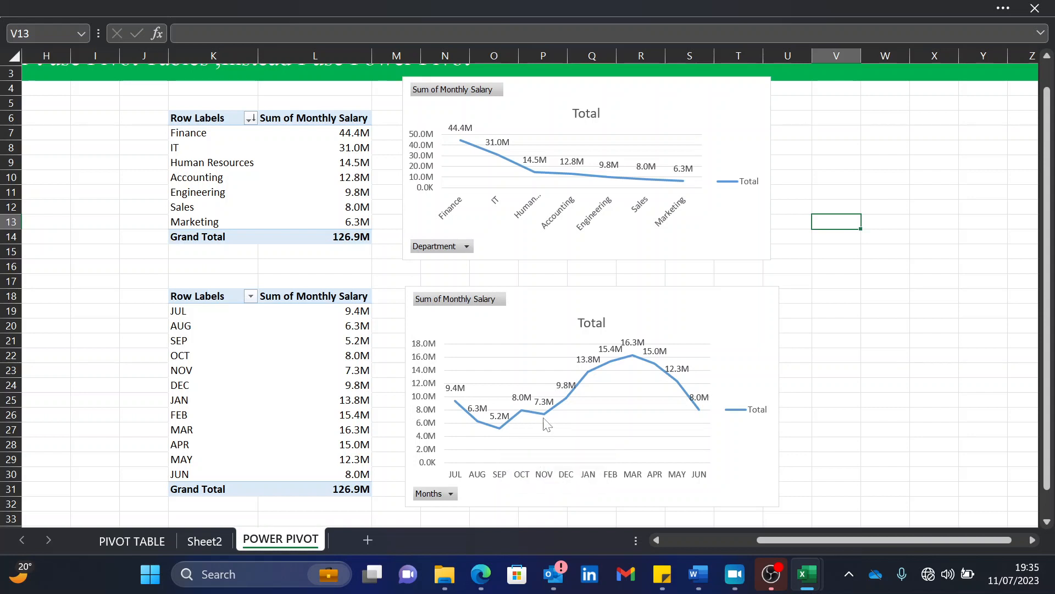
{"action": "mouse_move", "coordinate": [641, 367]}
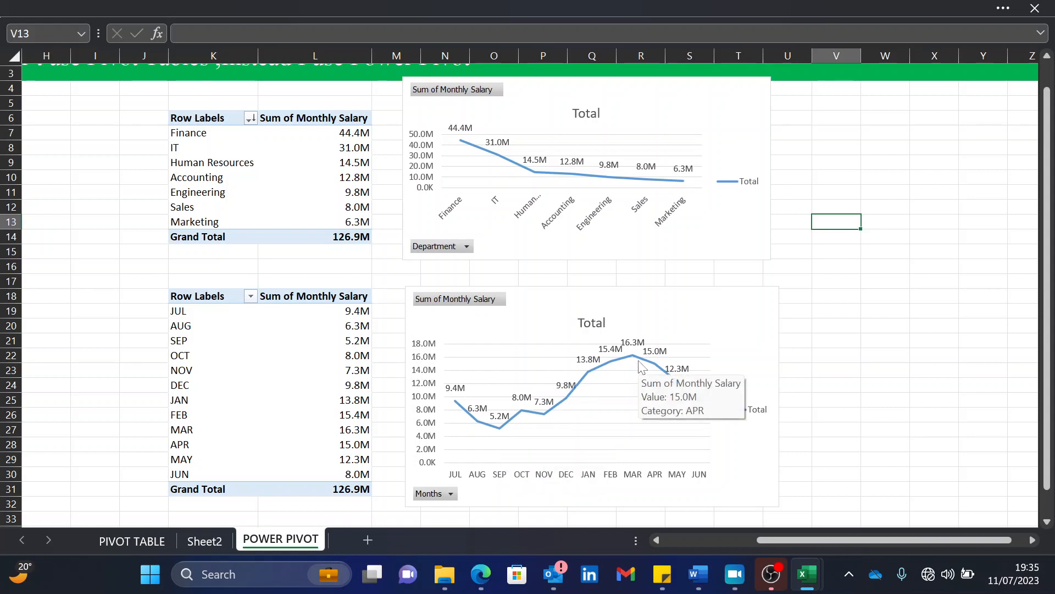
{"action": "left_click", "coordinate": [596, 323]}
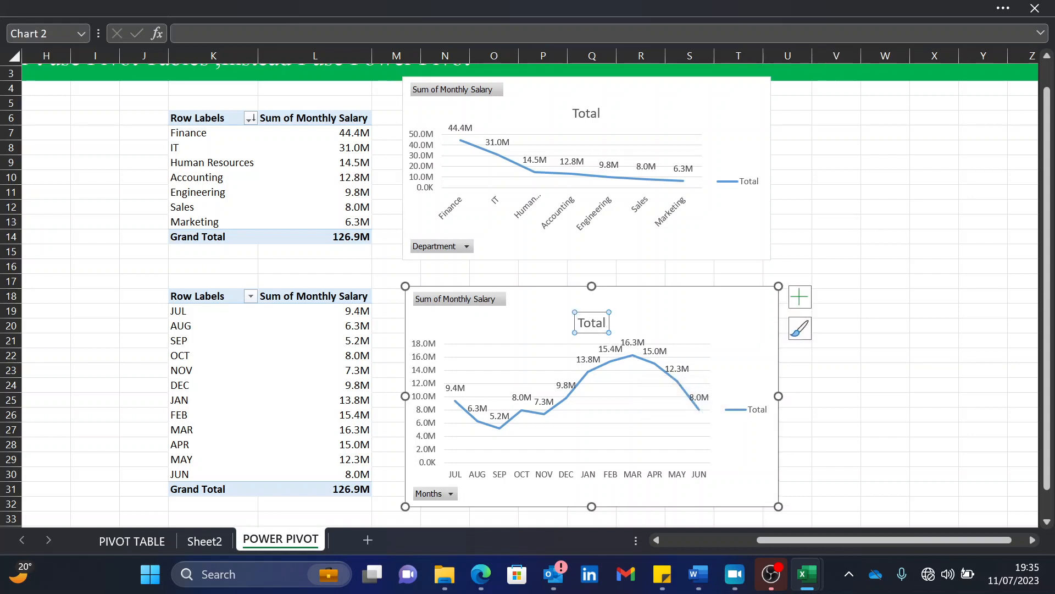
{"action": "double_click", "coordinate": [580, 323]}
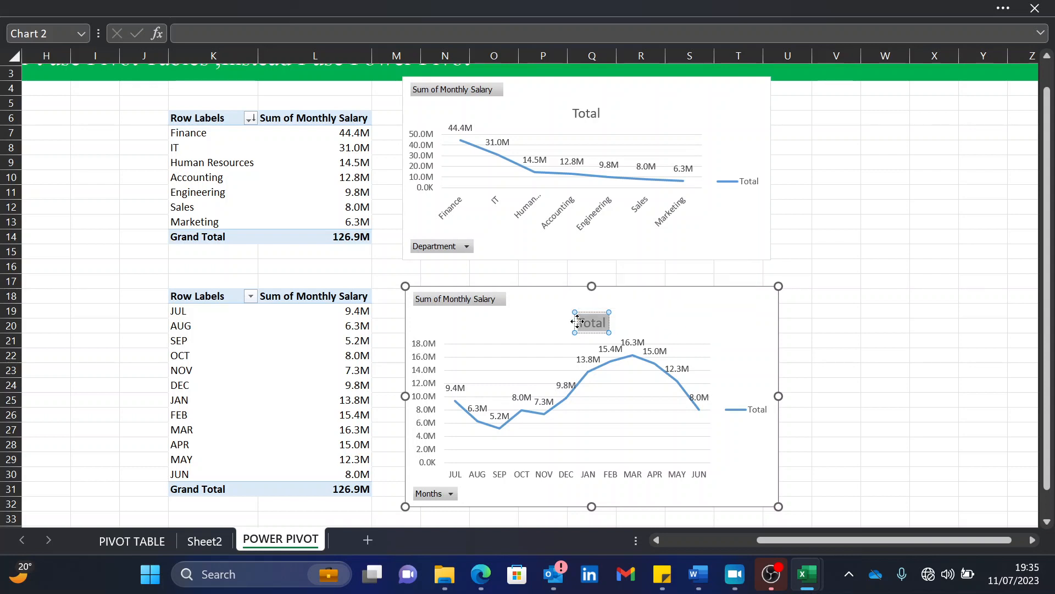
{"action": "type", "text": "Month"}
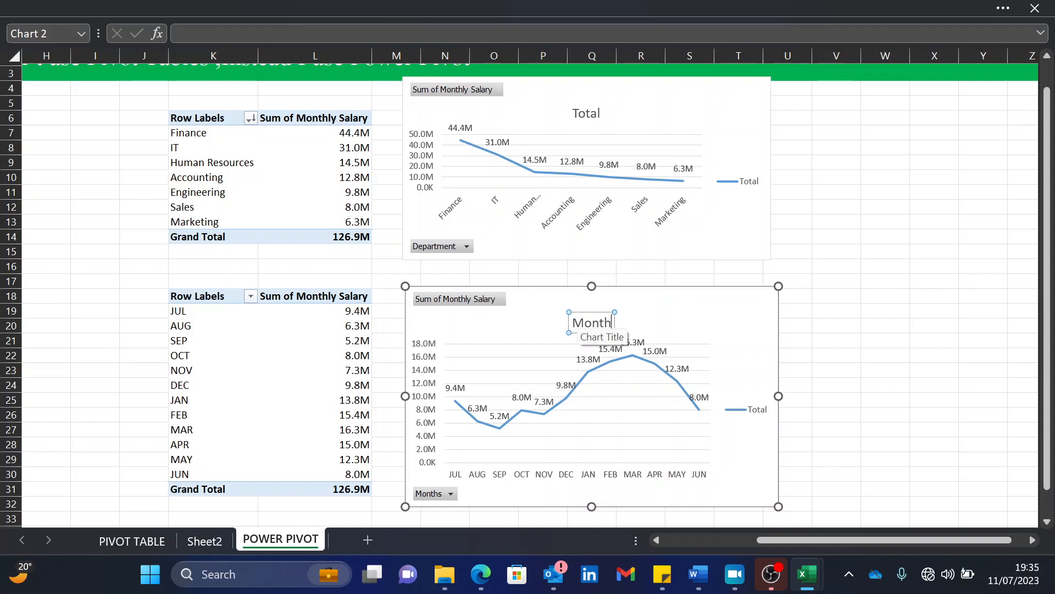
{"action": "type", "text": "ly Sal"}
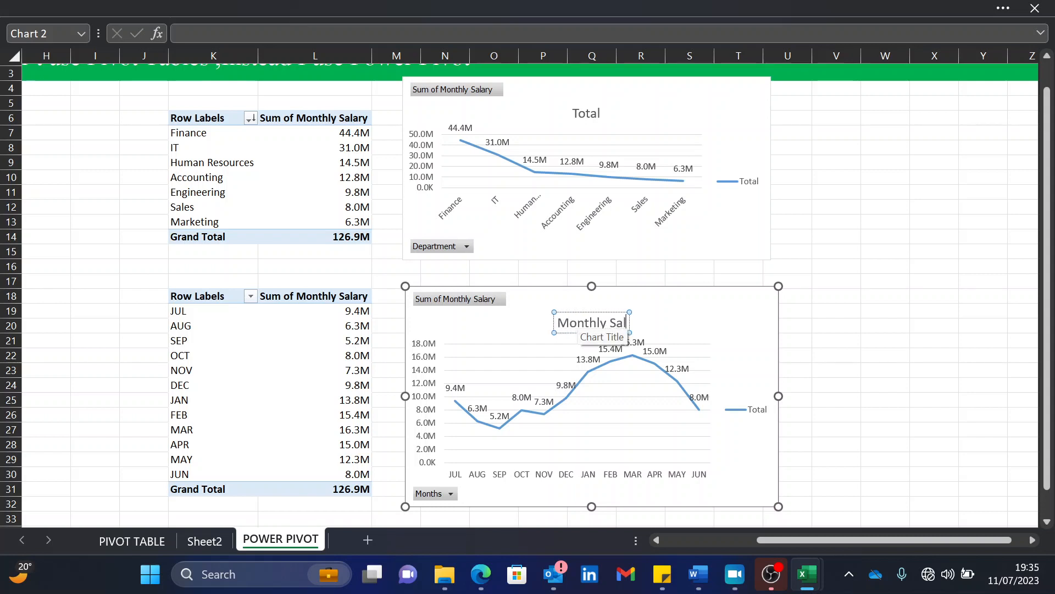
{"action": "type", "text": "ary Outlook"}
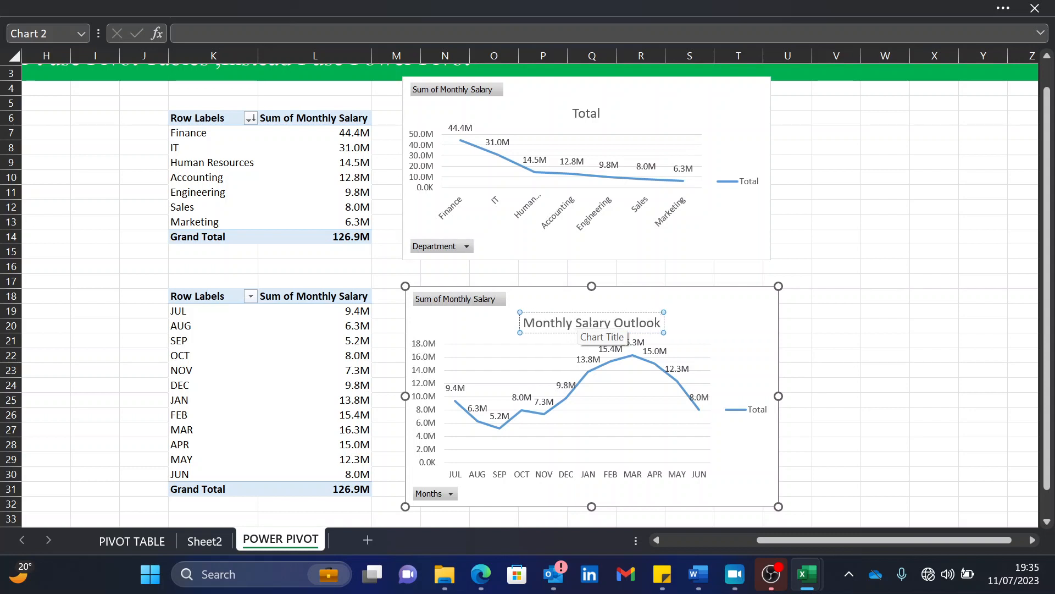
{"action": "left_click", "coordinate": [695, 325]}
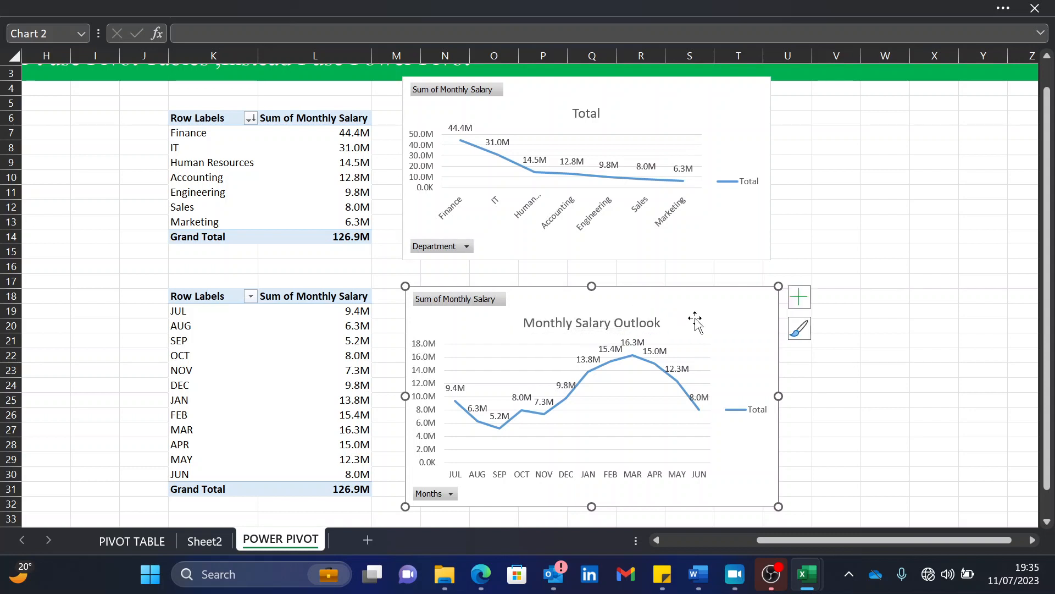
Step: Change the title of the department PivotChart to "Department Salary Outlook" and deselect the chart
{"action": "left_click", "coordinate": [584, 109]}
{"action": "left_click", "coordinate": [598, 113]}
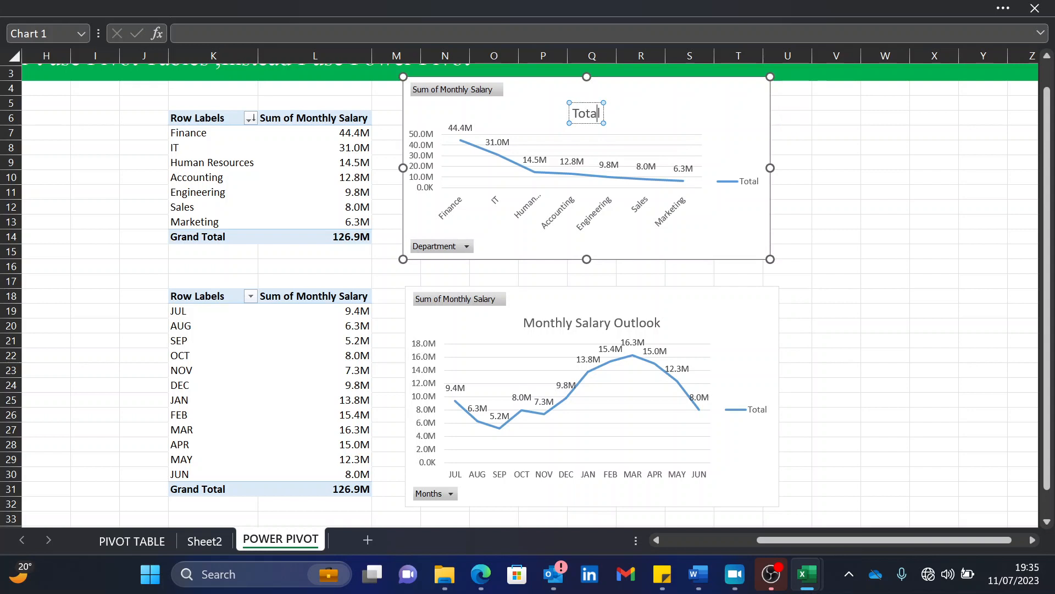
{"action": "key", "text": "BackSpace"}
{"action": "key", "text": "BackSpace"}
{"action": "key", "text": "BackSpace"}
{"action": "key", "text": "BackSpace"}
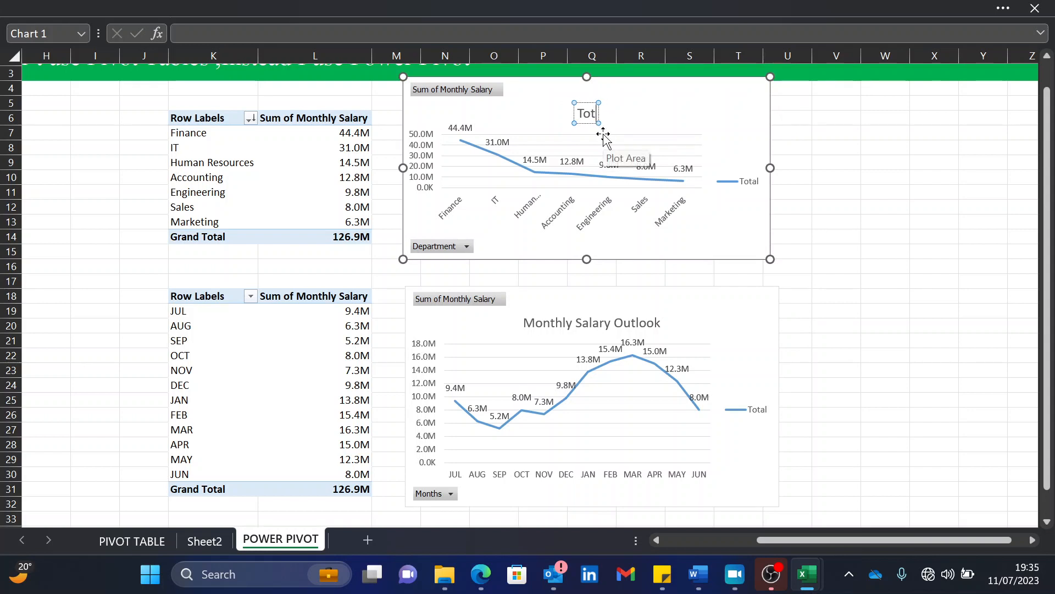
{"action": "key", "text": "BackSpace"}
{"action": "type", "text": "Department"}
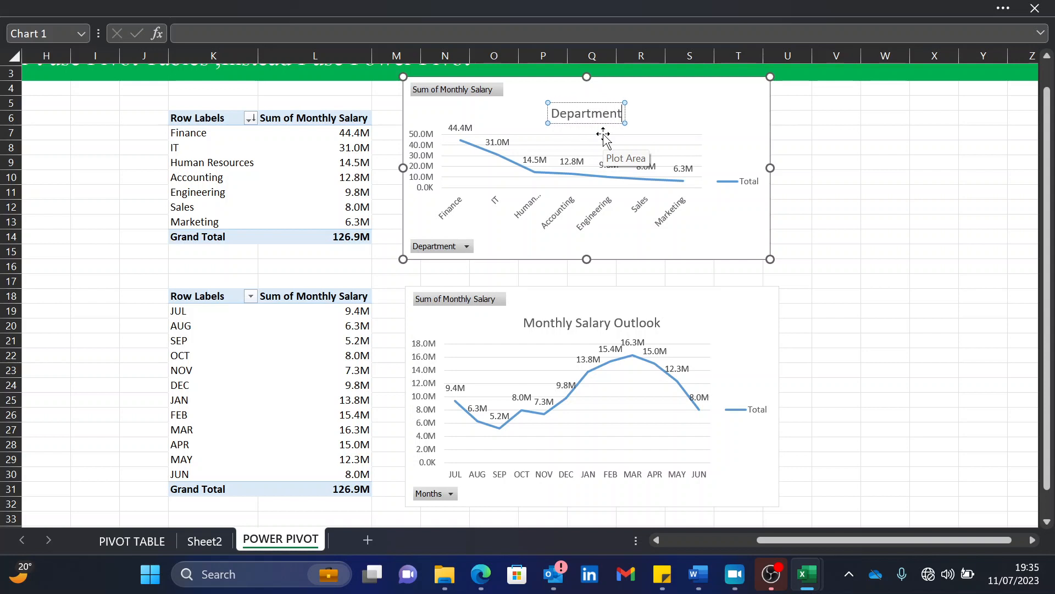
{"action": "type", "text": " Sala"}
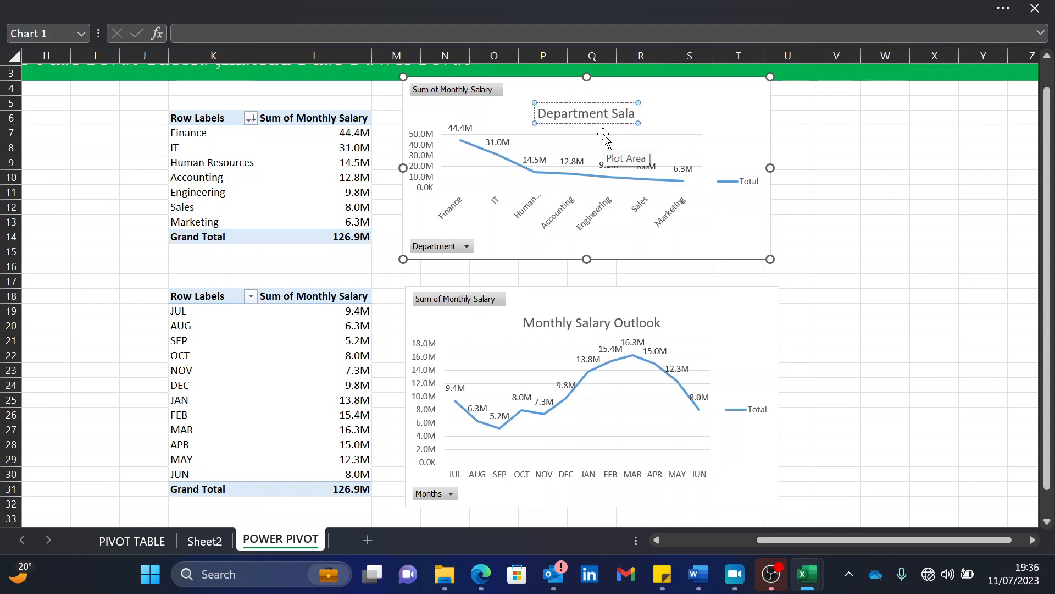
{"action": "type", "text": "ry Out"}
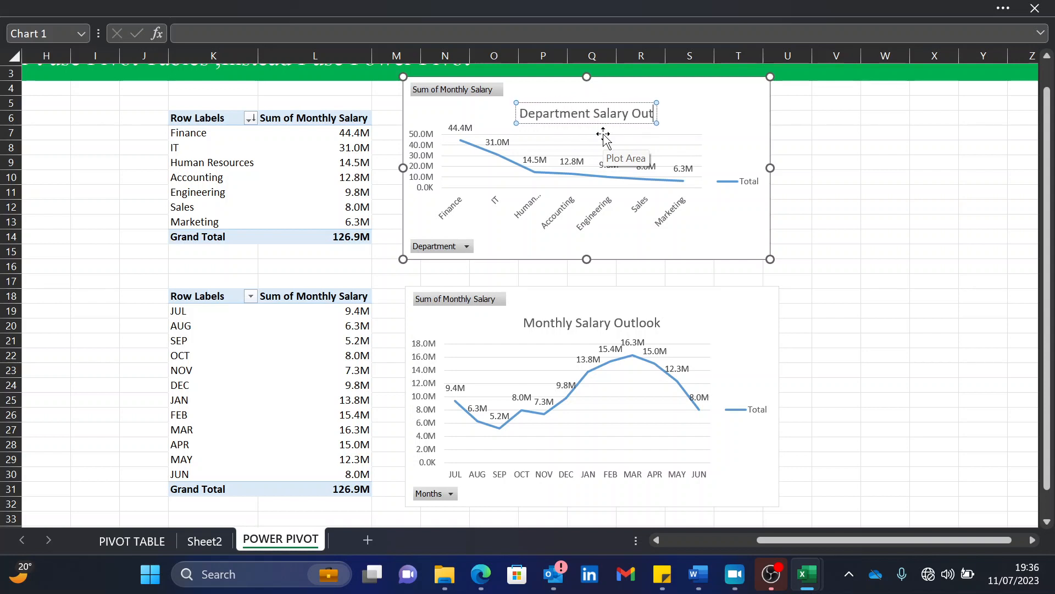
{"action": "type", "text": "look"}
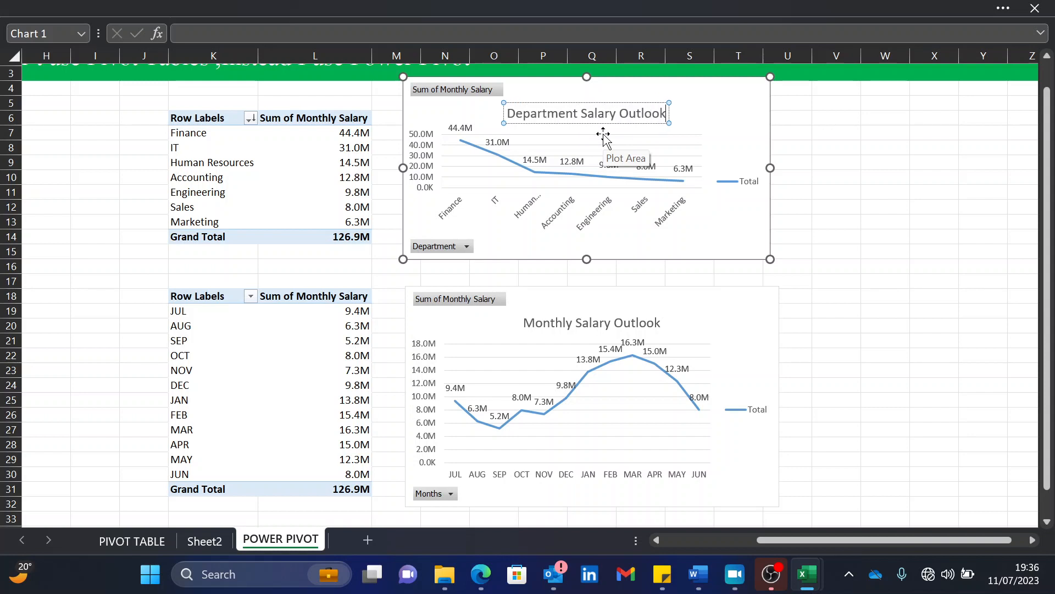
{"action": "left_click", "coordinate": [713, 120]}
{"action": "double_click", "coordinate": [713, 120]}
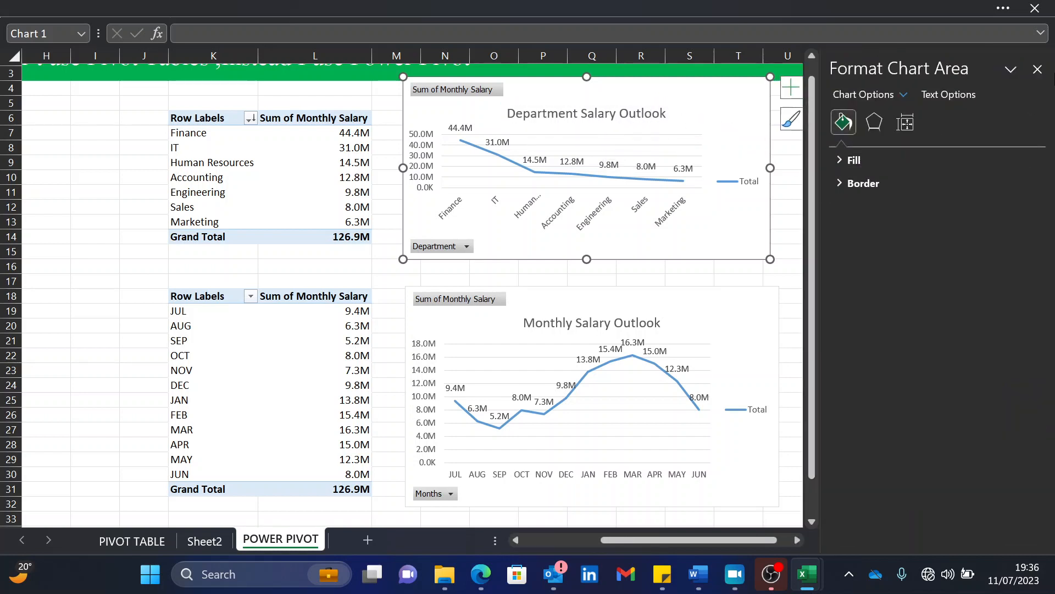
{"action": "left_click", "coordinate": [1037, 68]}
{"action": "left_click", "coordinate": [876, 206]}
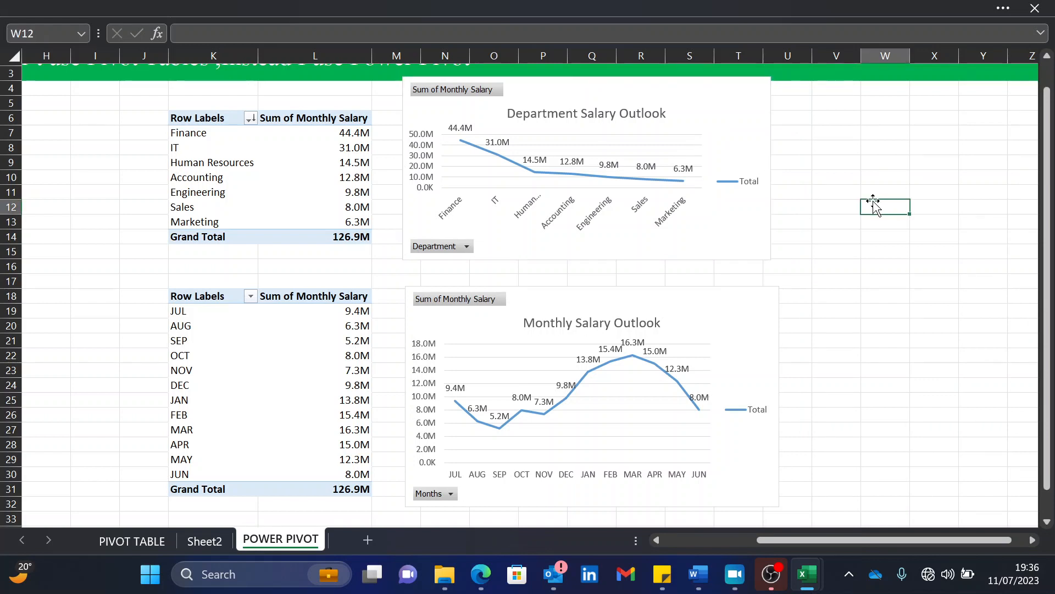